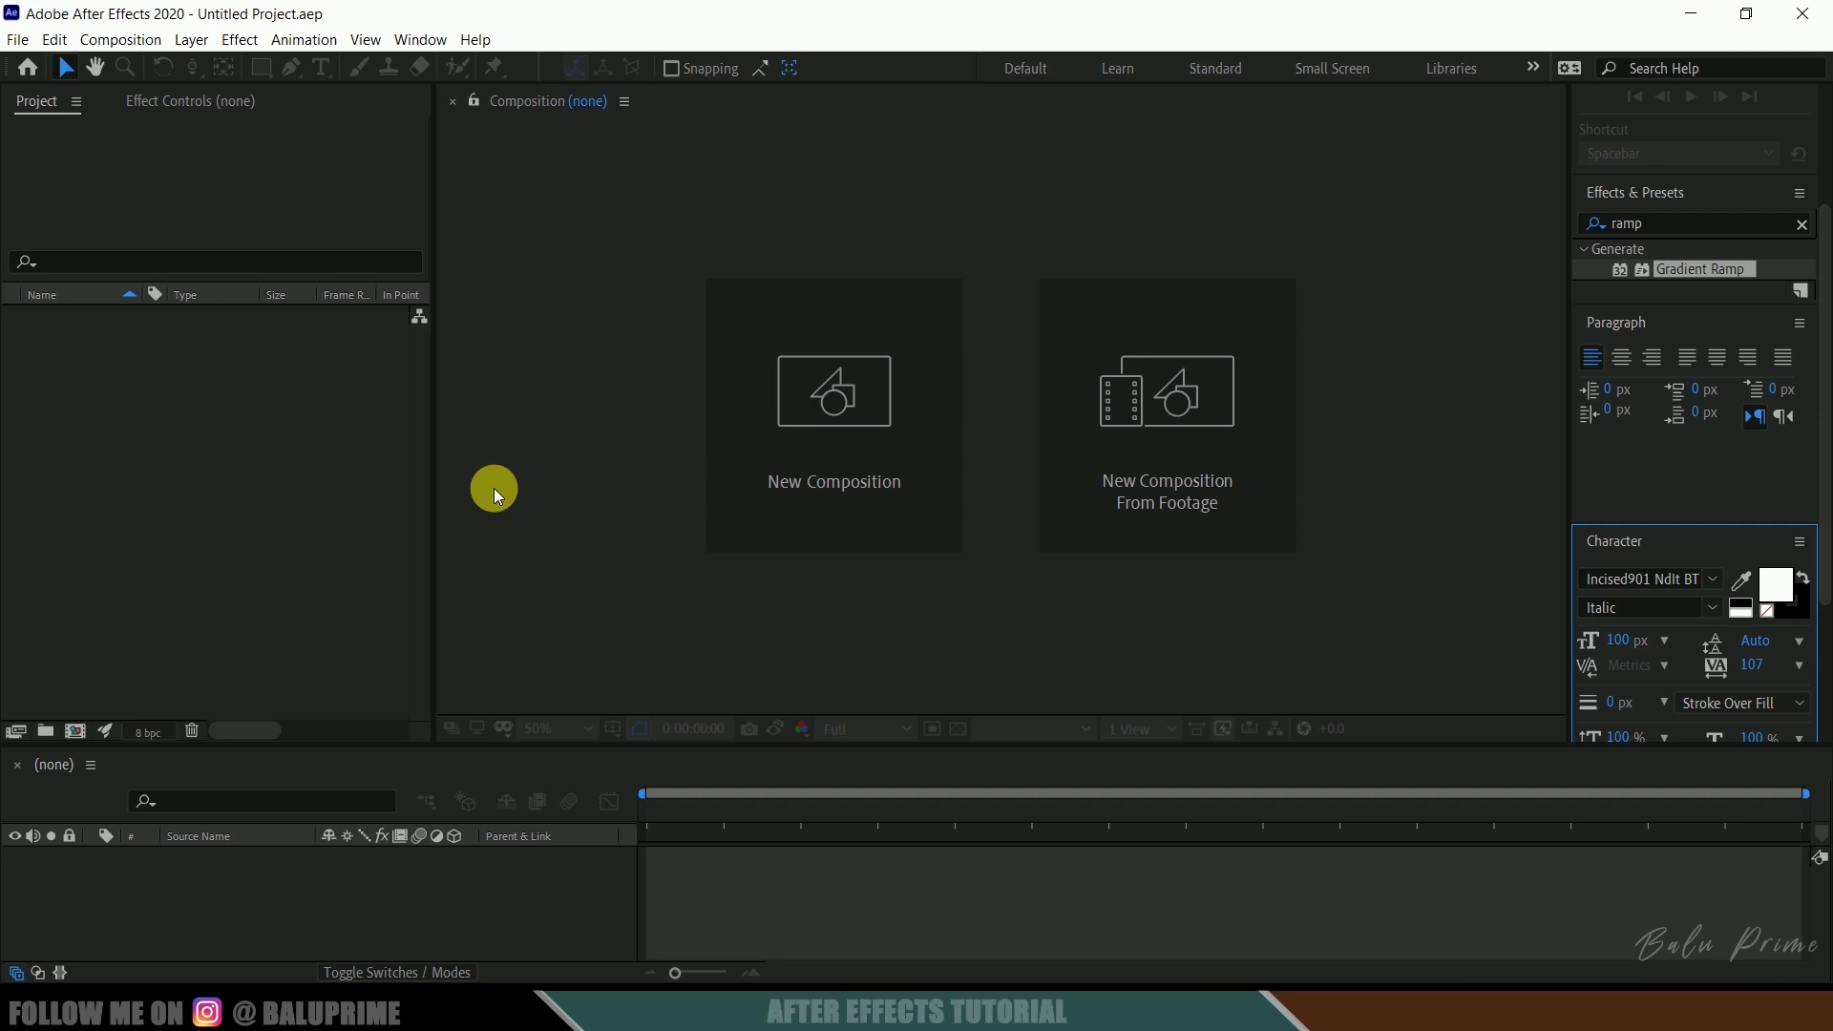
- Create Comp 1 from the HDTV 1080 24 preset with a 0:00:10:00 duration
{"action": "left_click", "coordinate": [829, 397]}
{"action": "left_click", "coordinate": [766, 315]}
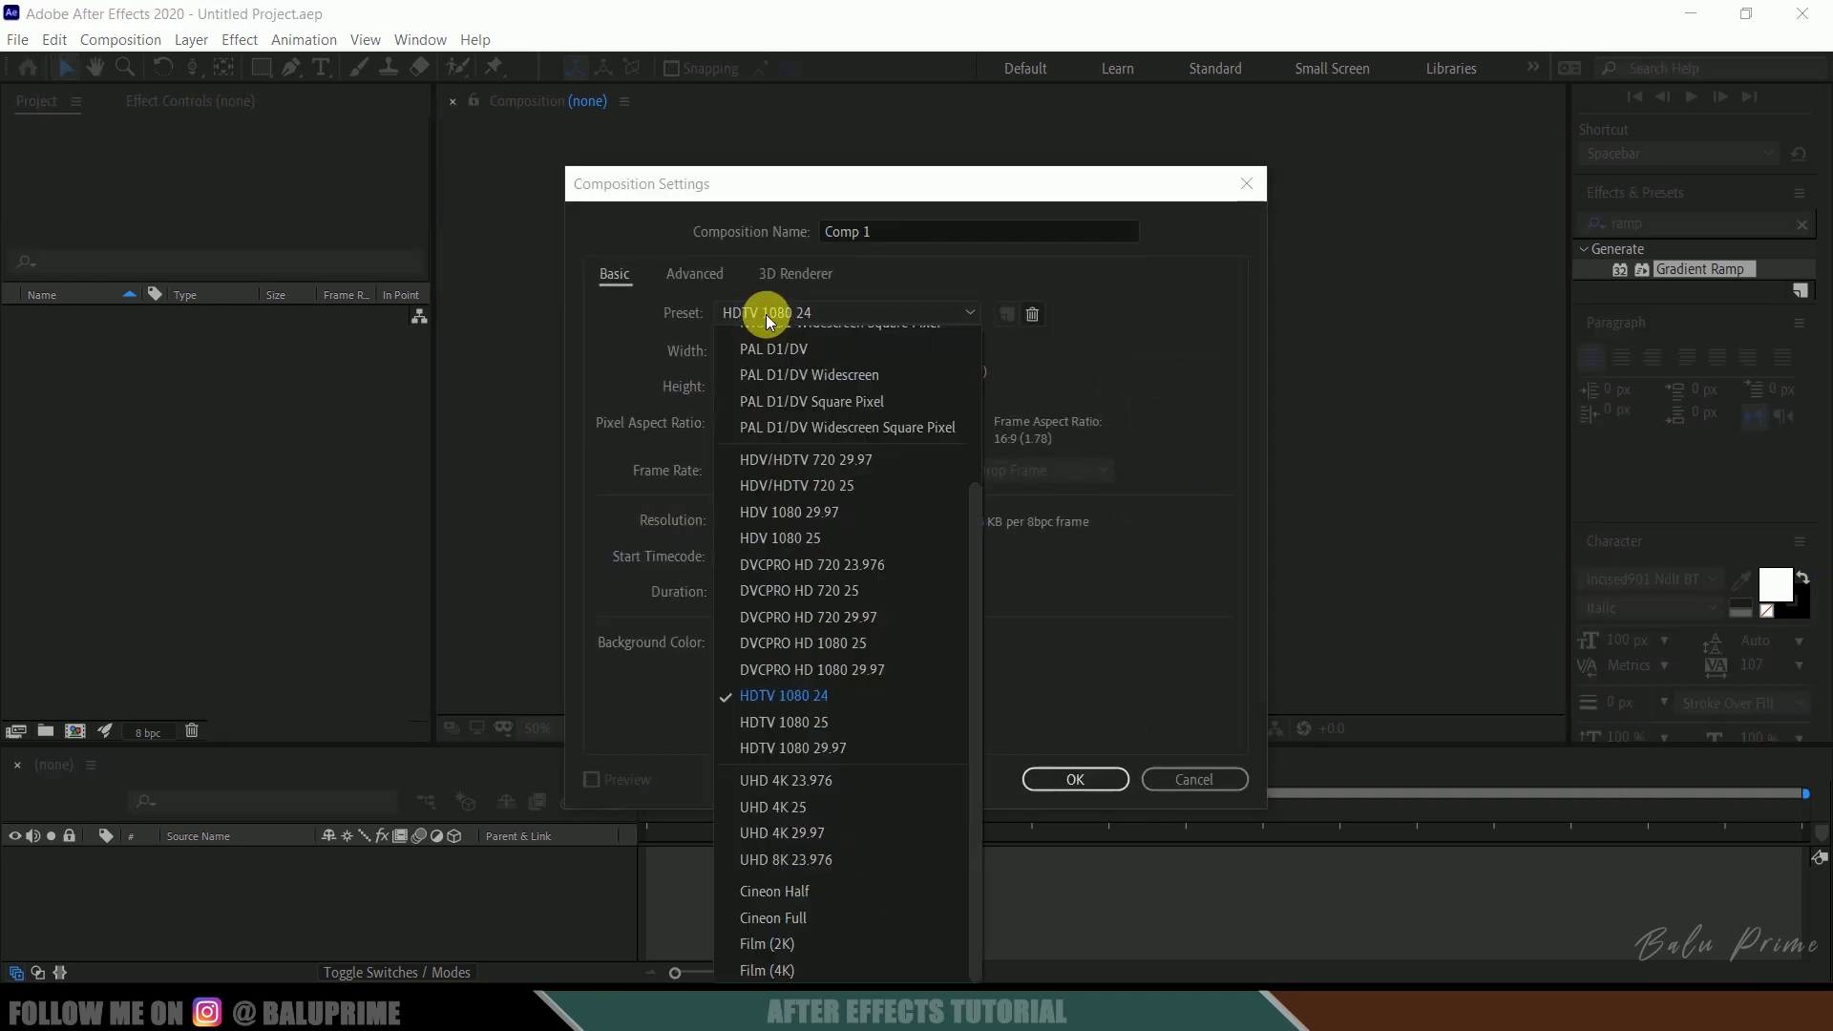
{"action": "left_click", "coordinate": [770, 702]}
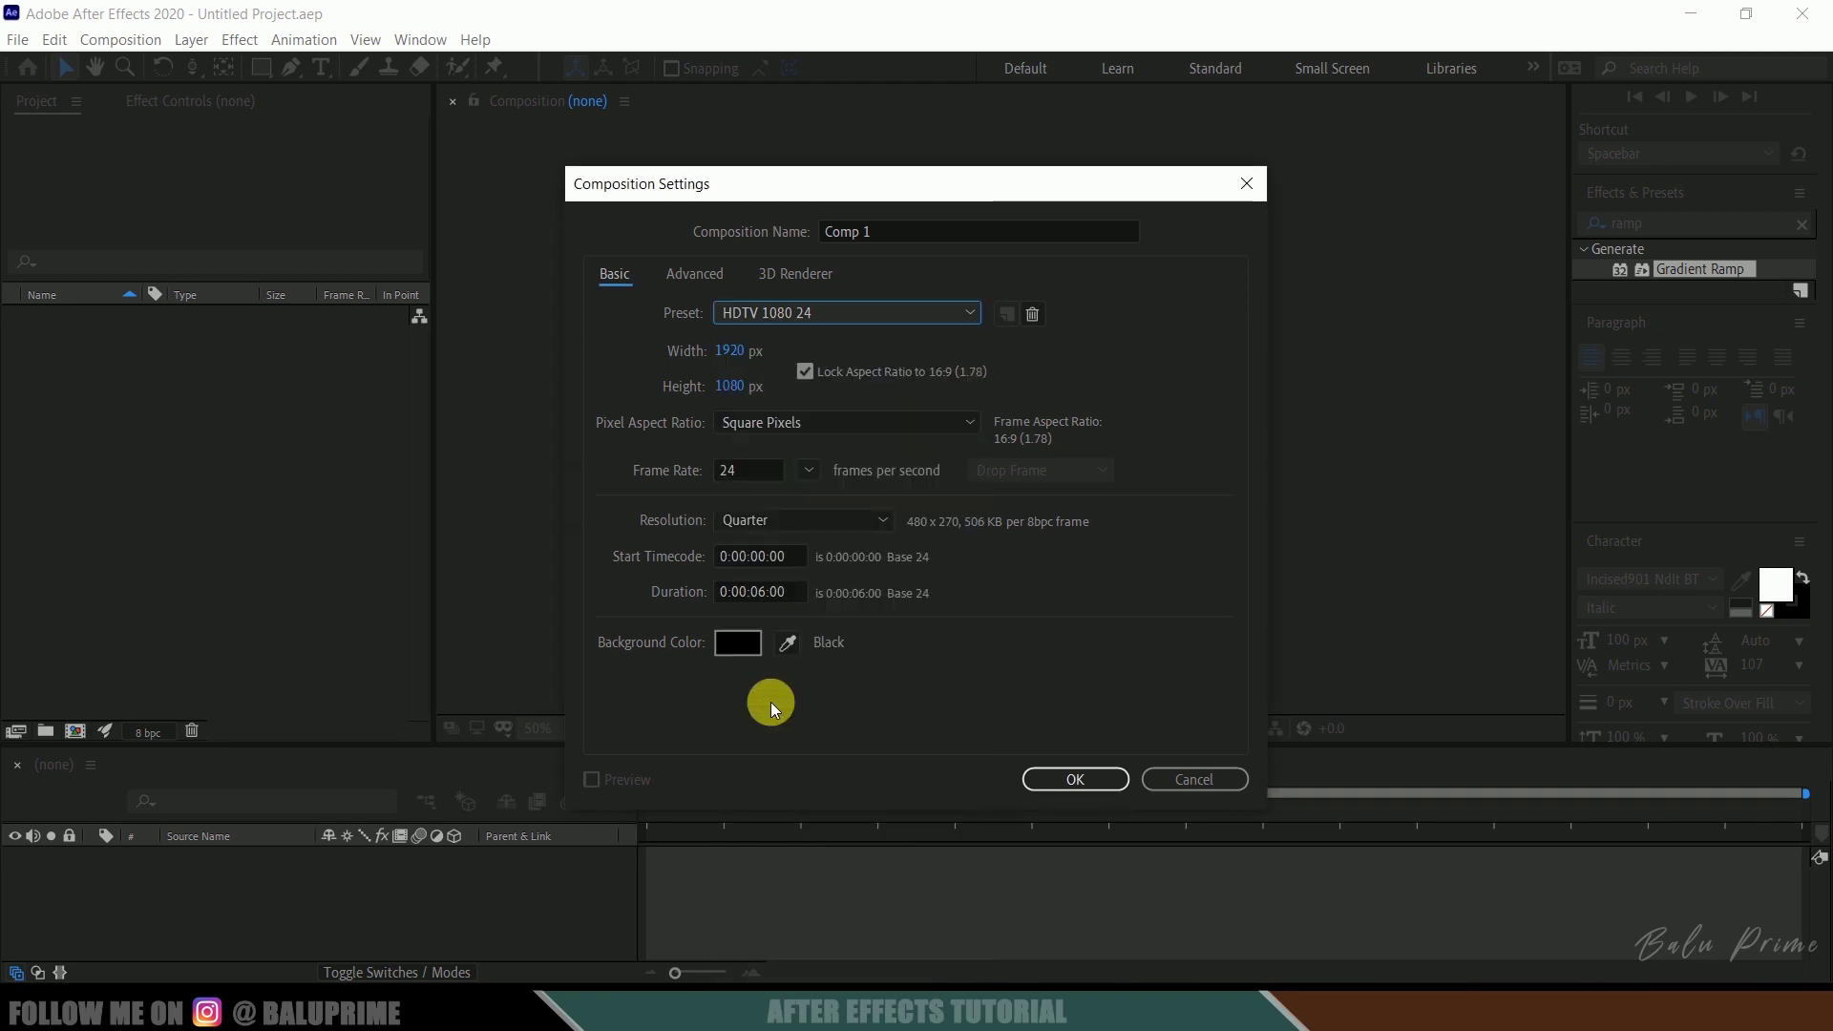
{"action": "left_click", "coordinate": [751, 470]}
{"action": "left_click", "coordinate": [763, 593]}
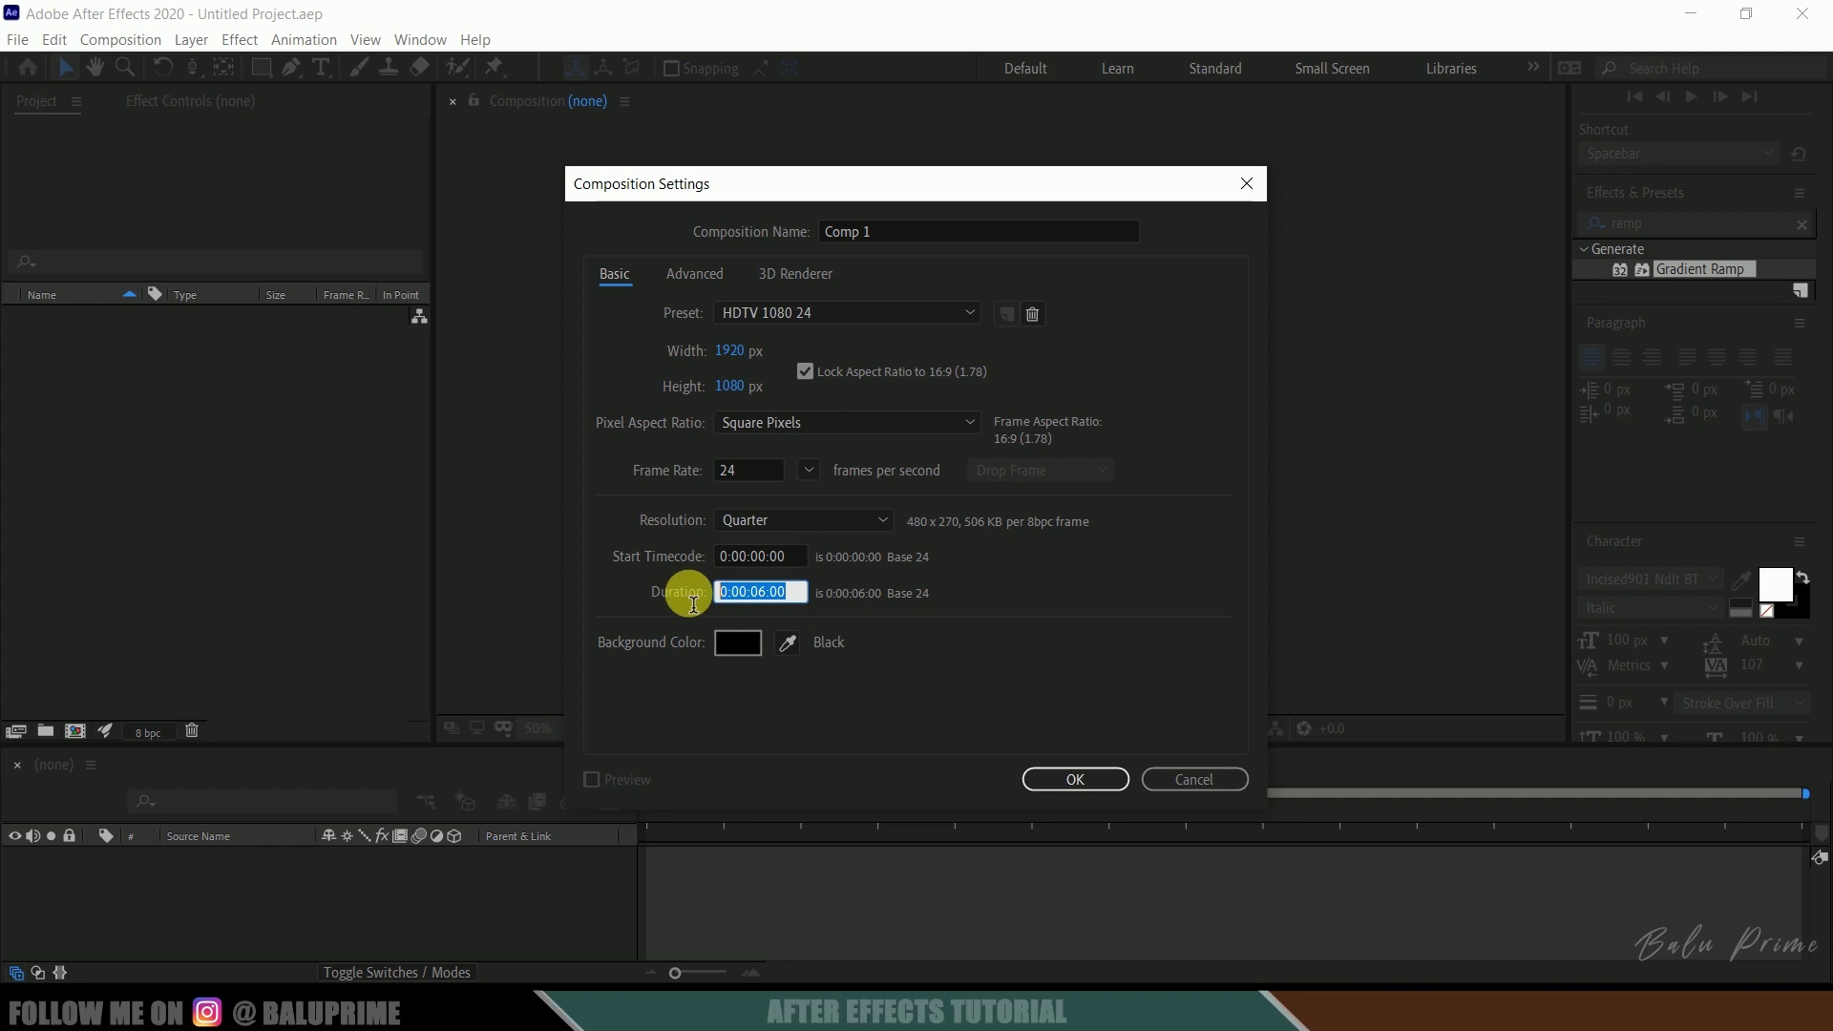
{"action": "left_click", "coordinate": [767, 605]}
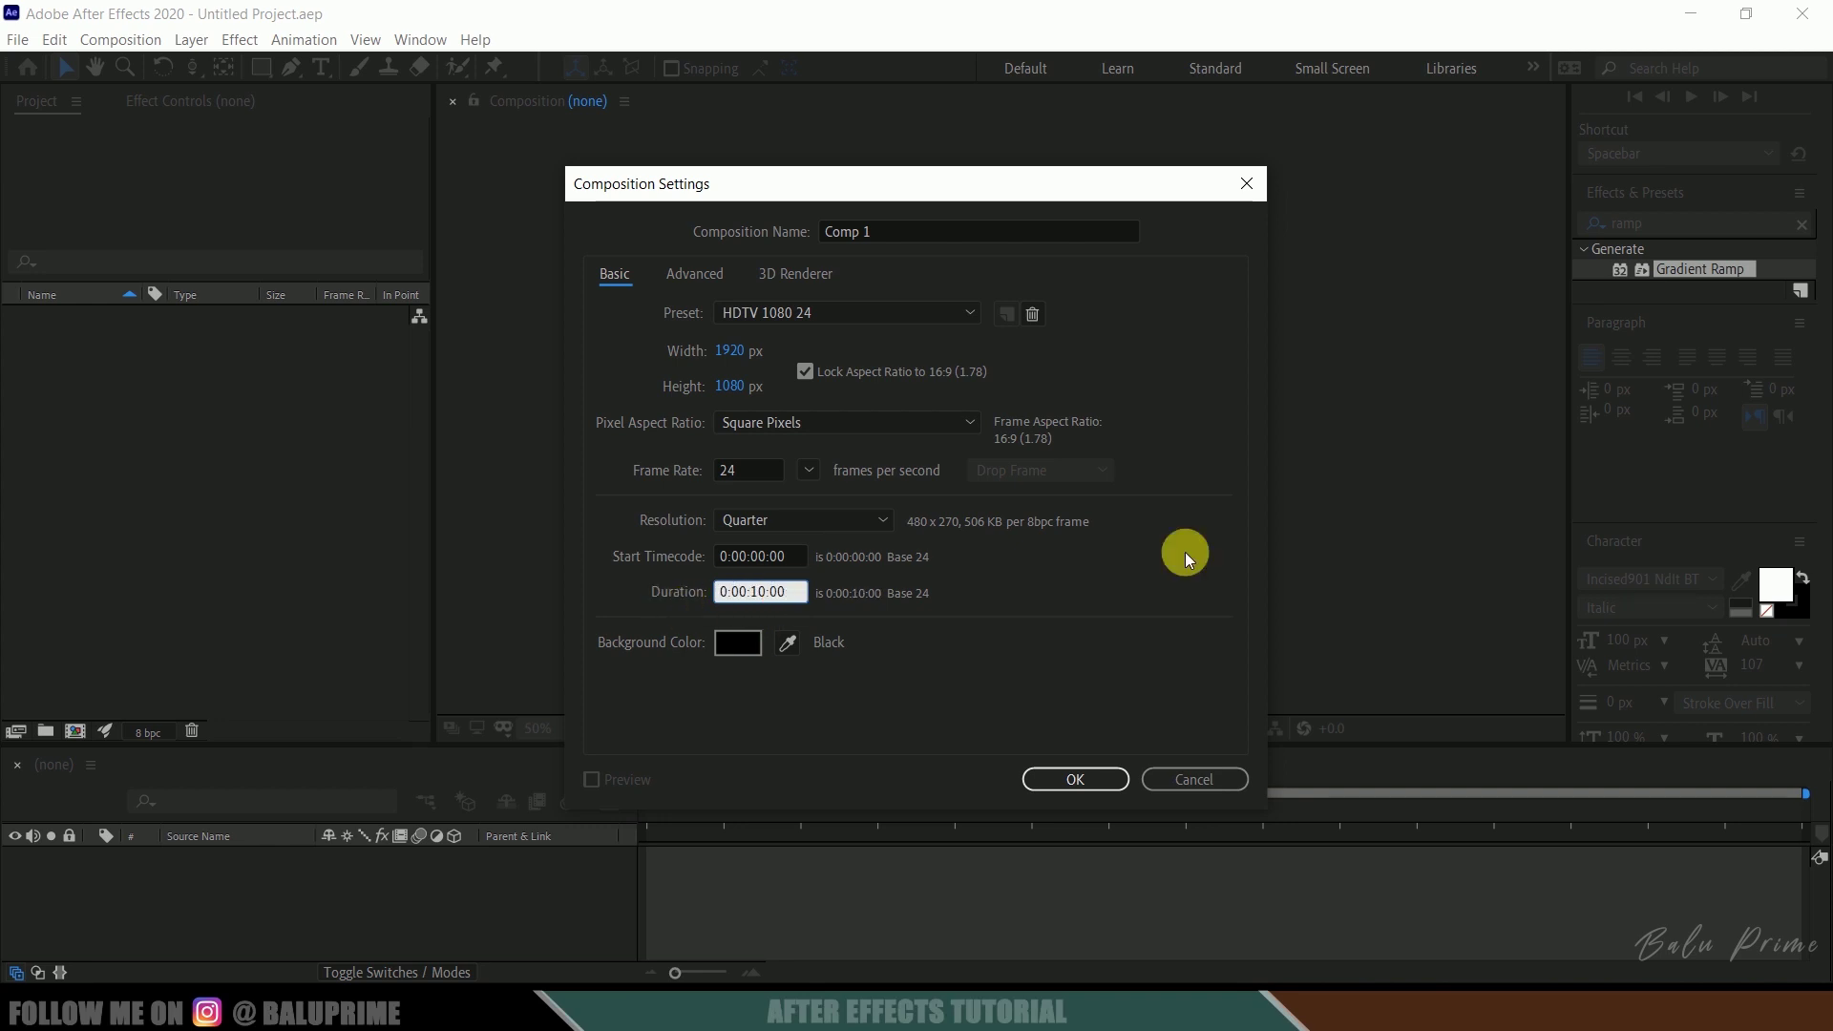
{"action": "left_click", "coordinate": [1076, 776]}
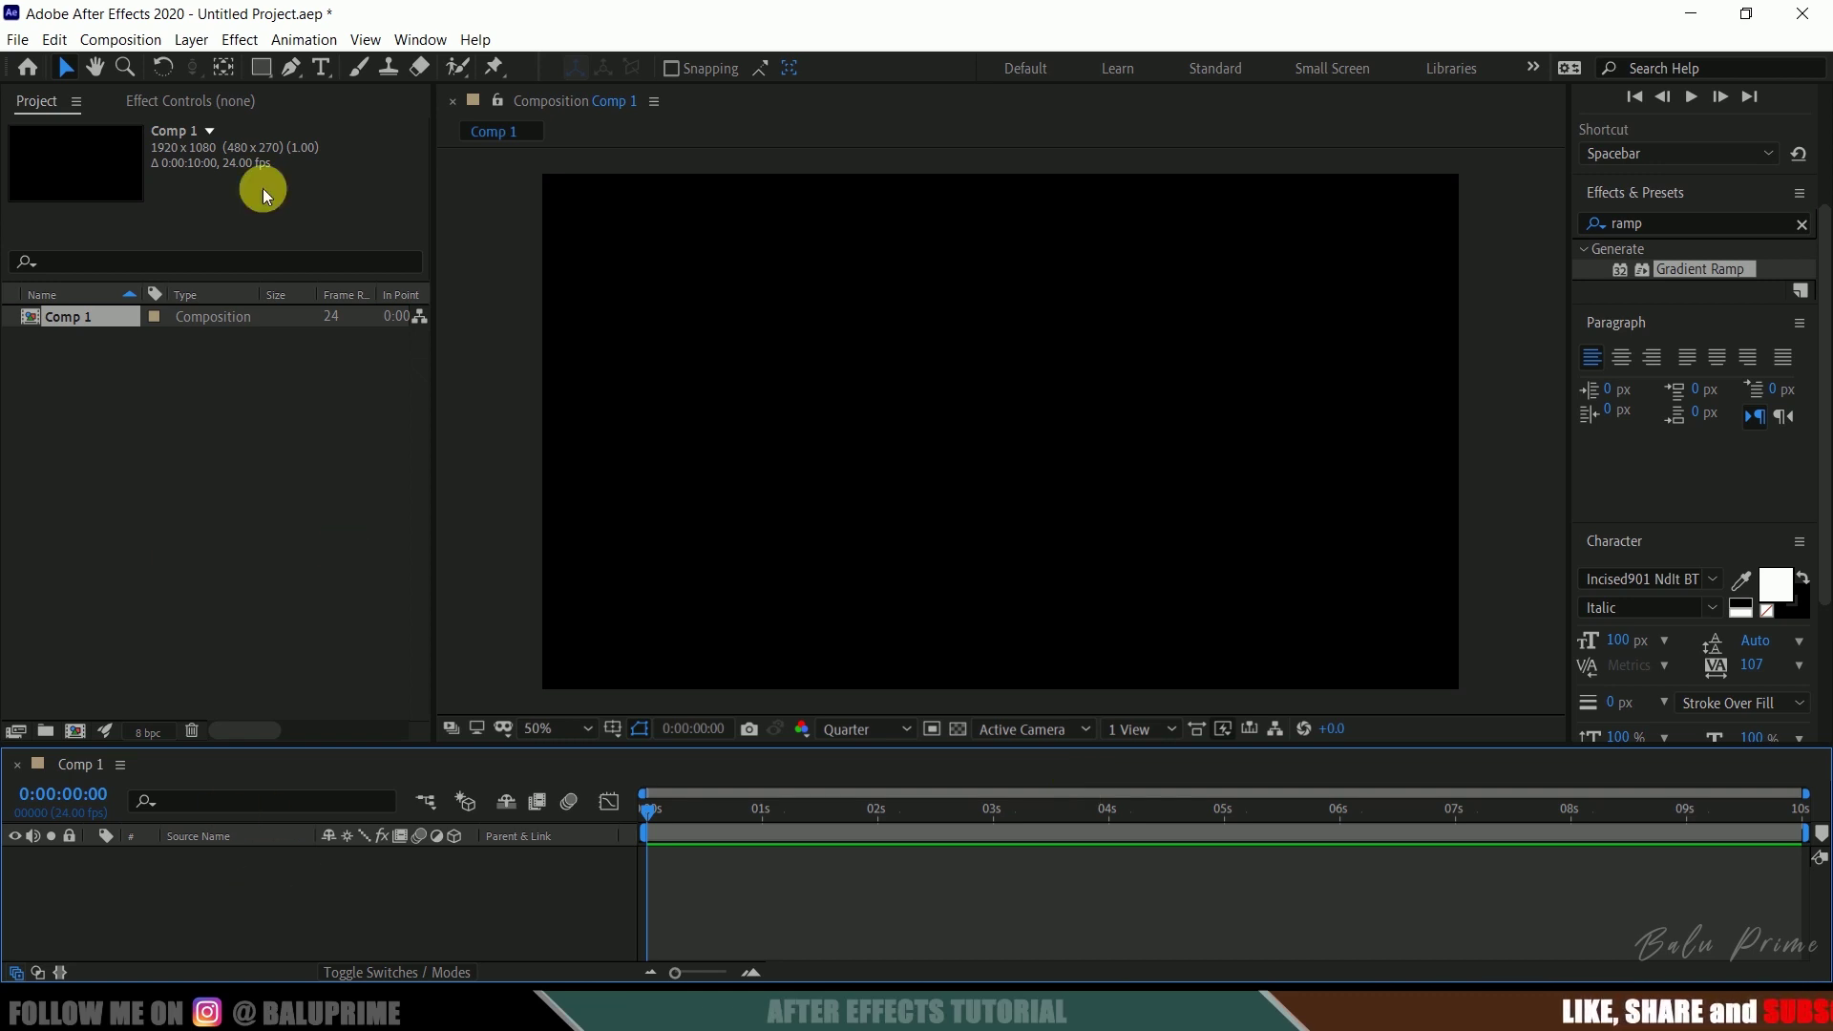
- Add a new black solid layer named 'bg'
{"action": "left_click", "coordinate": [191, 40]}
{"action": "mouse_move", "coordinate": [424, 70]}
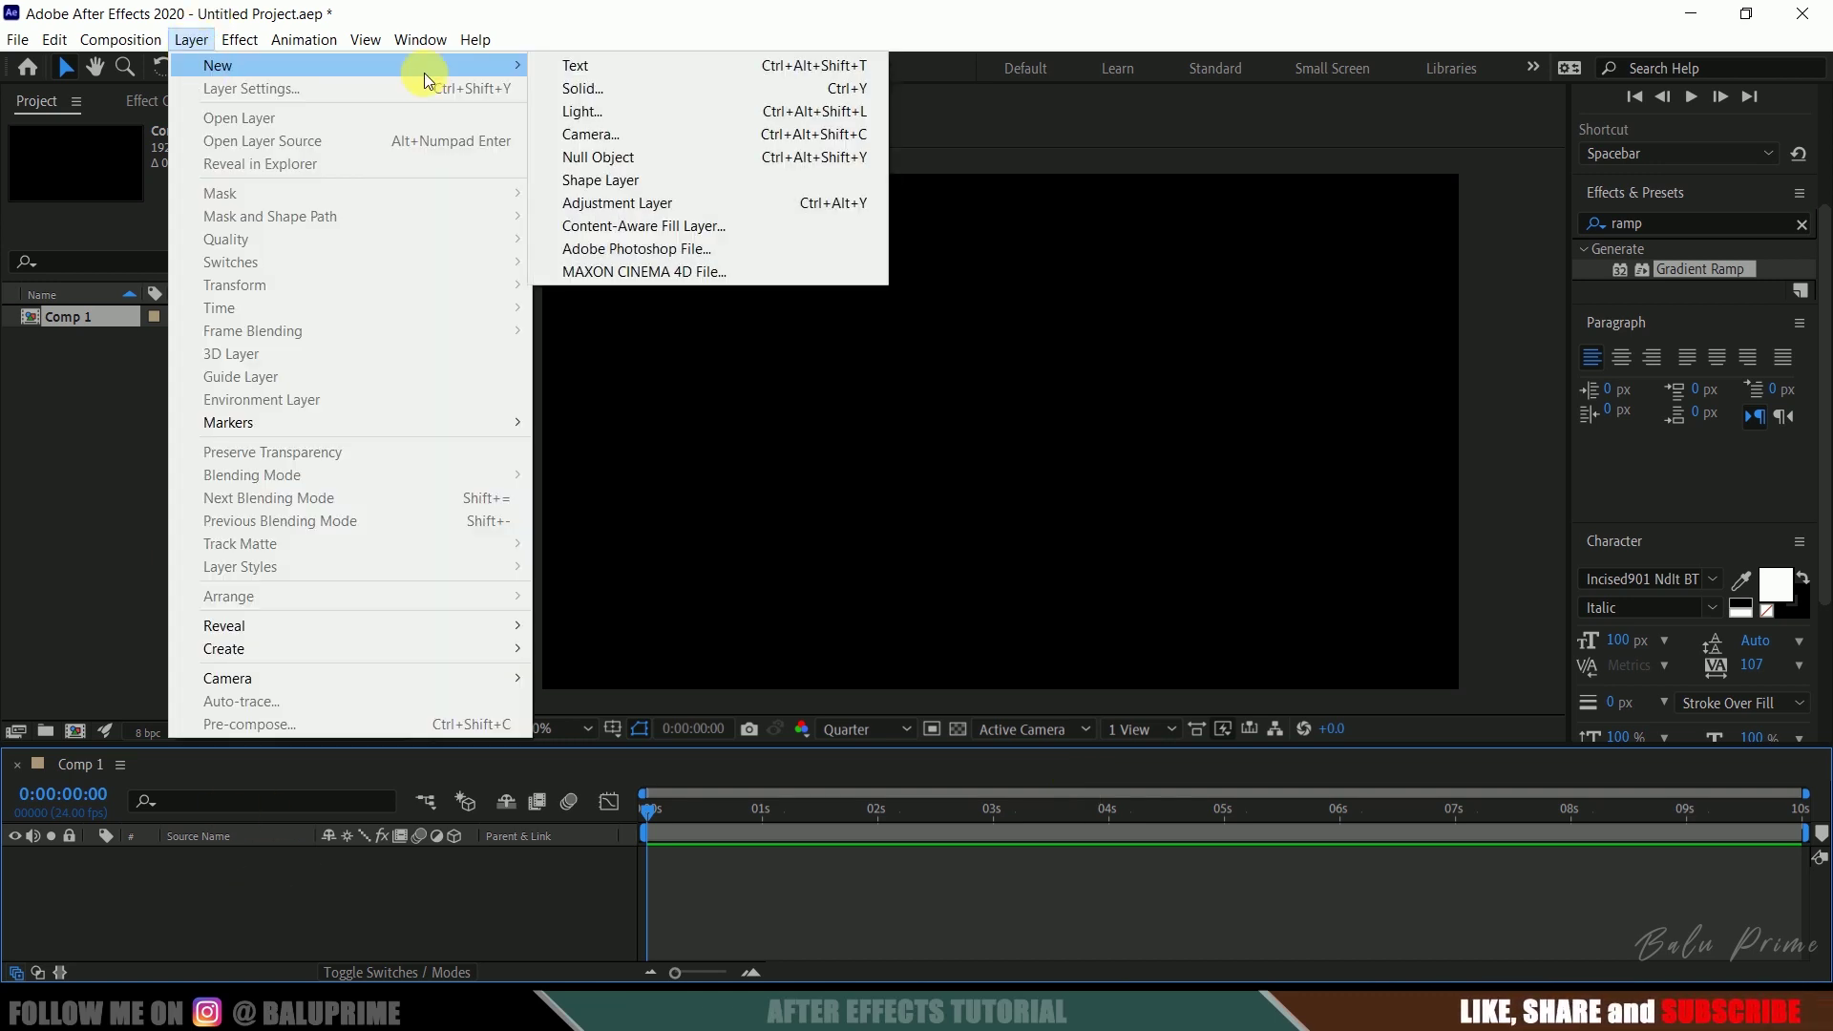
{"action": "left_click", "coordinate": [668, 88]}
{"action": "type", "text": "bg"}
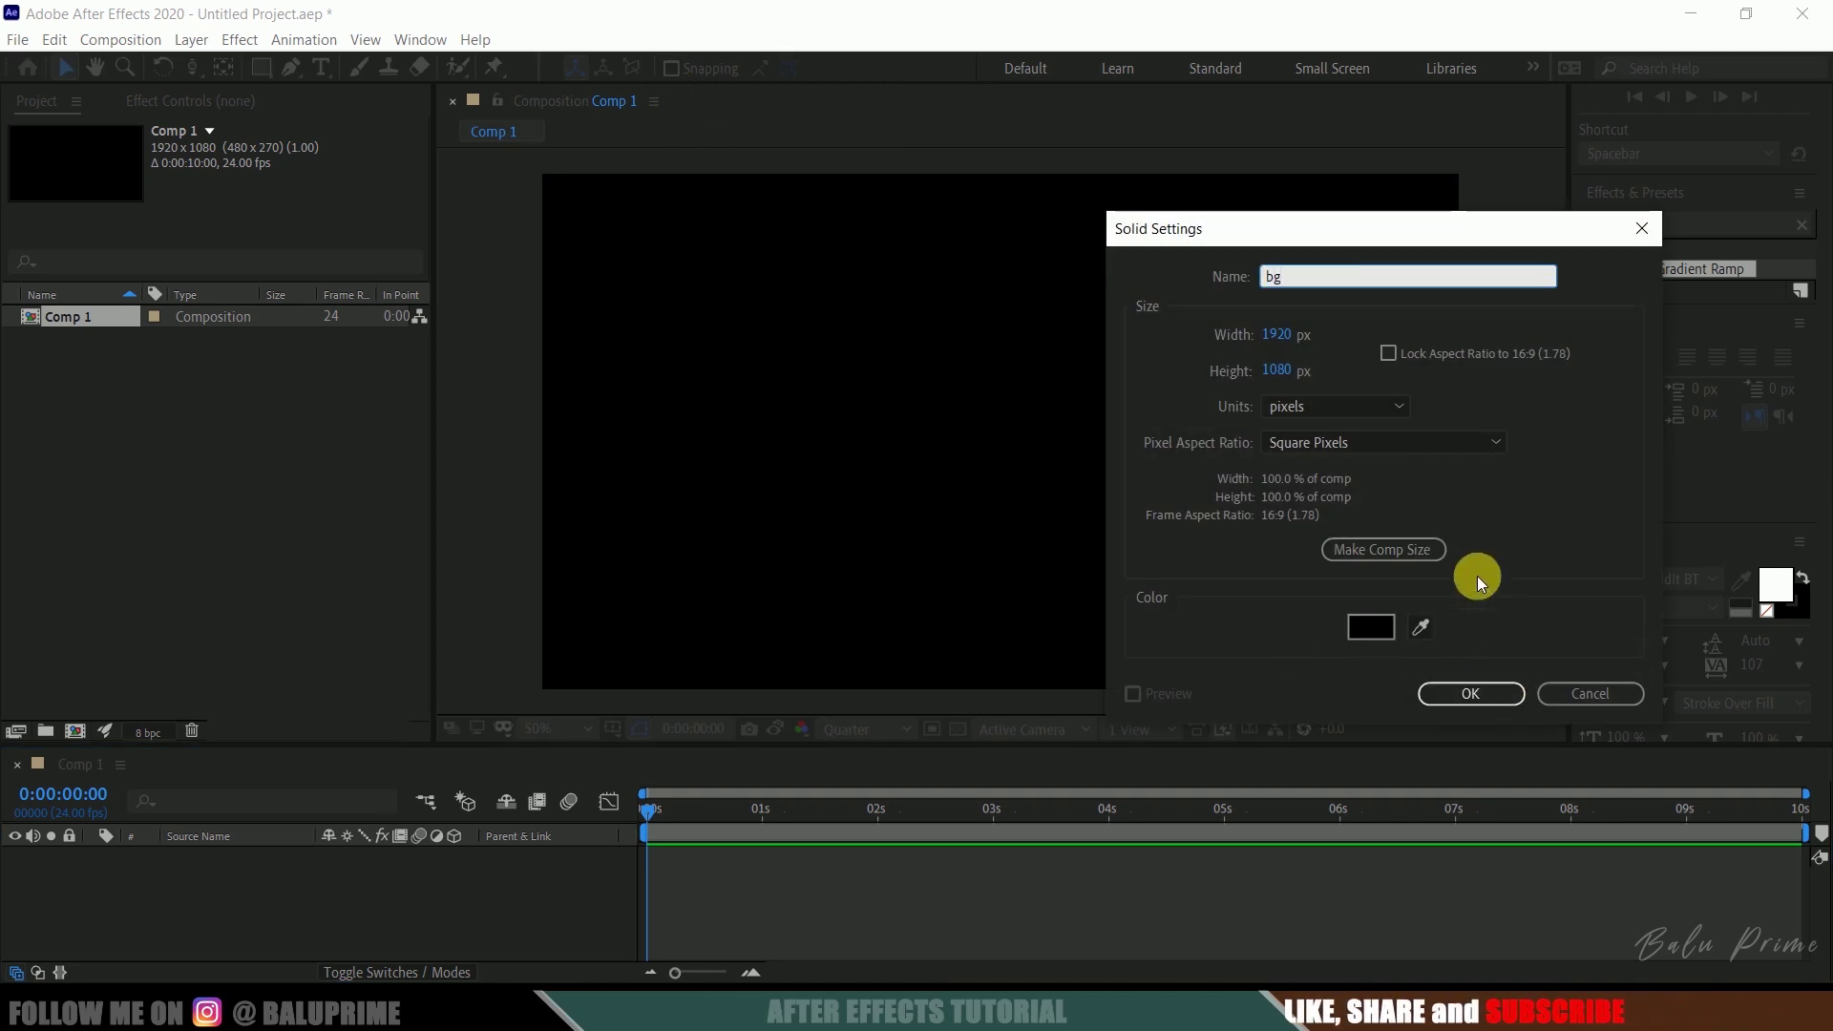
{"action": "left_click", "coordinate": [1469, 691]}
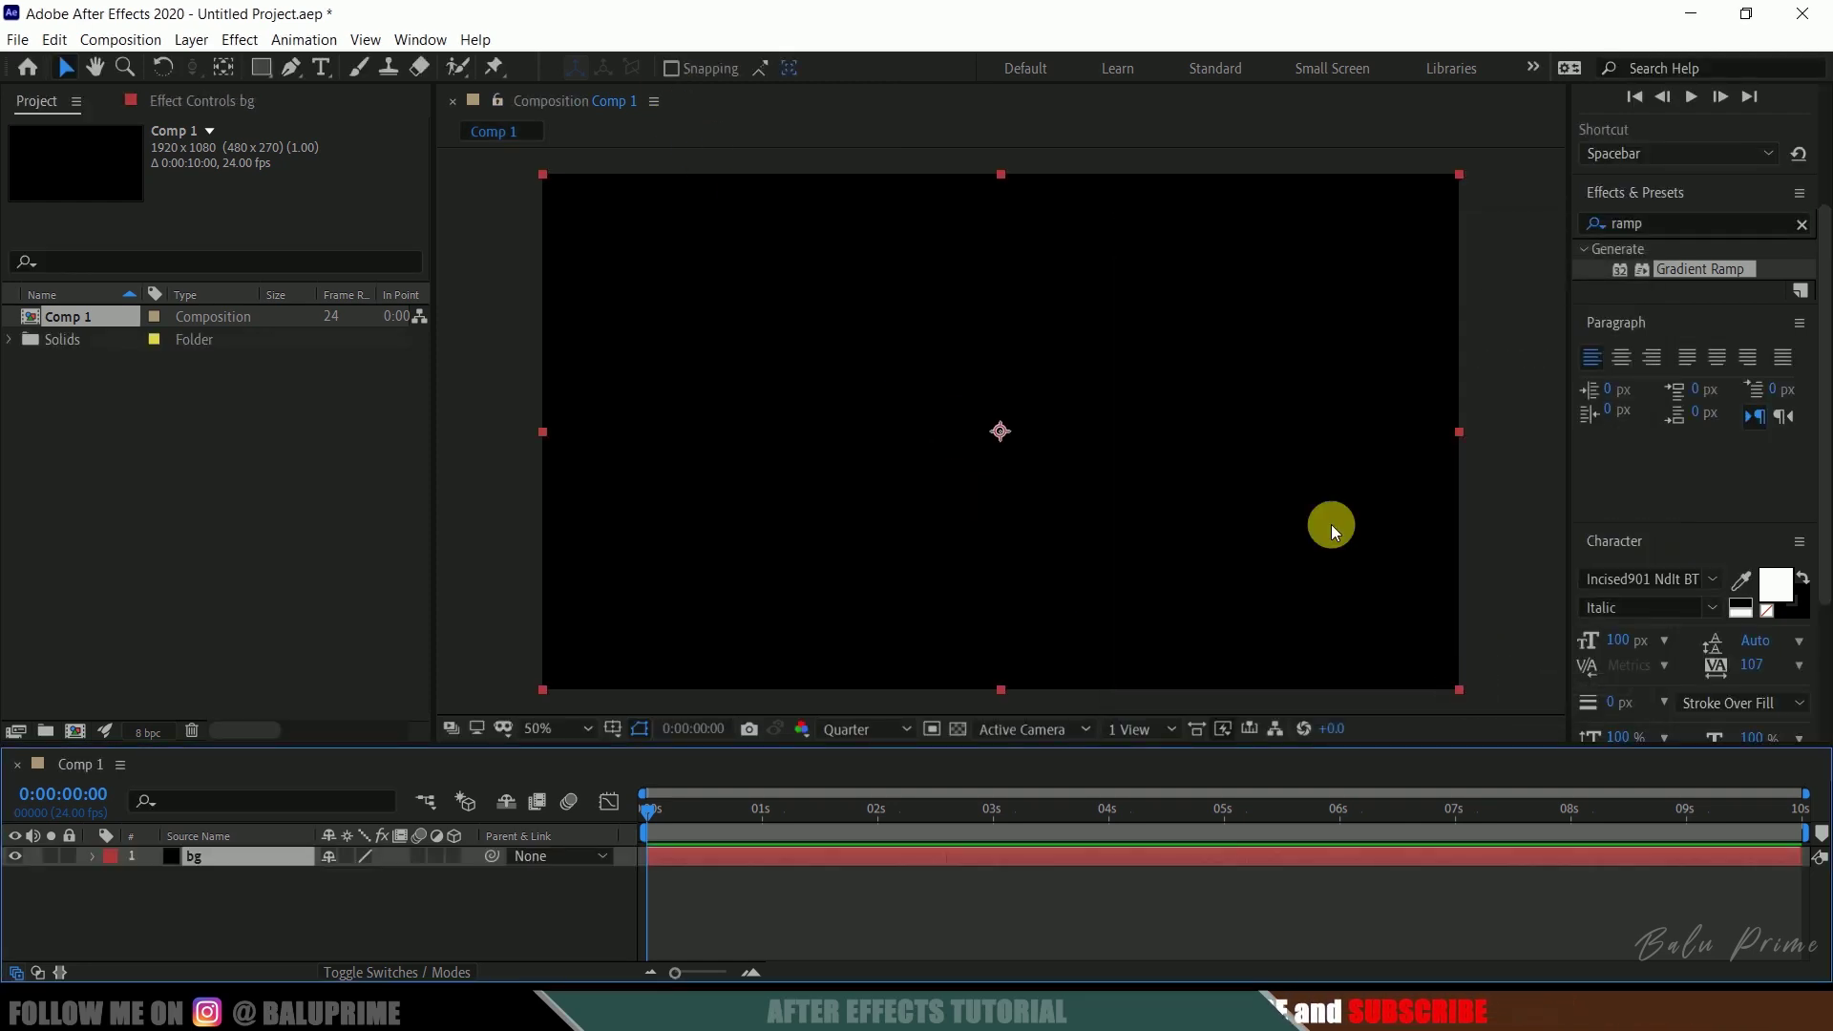
- Search Effects & Presets for 'ramp' to find Gradient Ramp
{"action": "left_click", "coordinate": [1801, 226]}
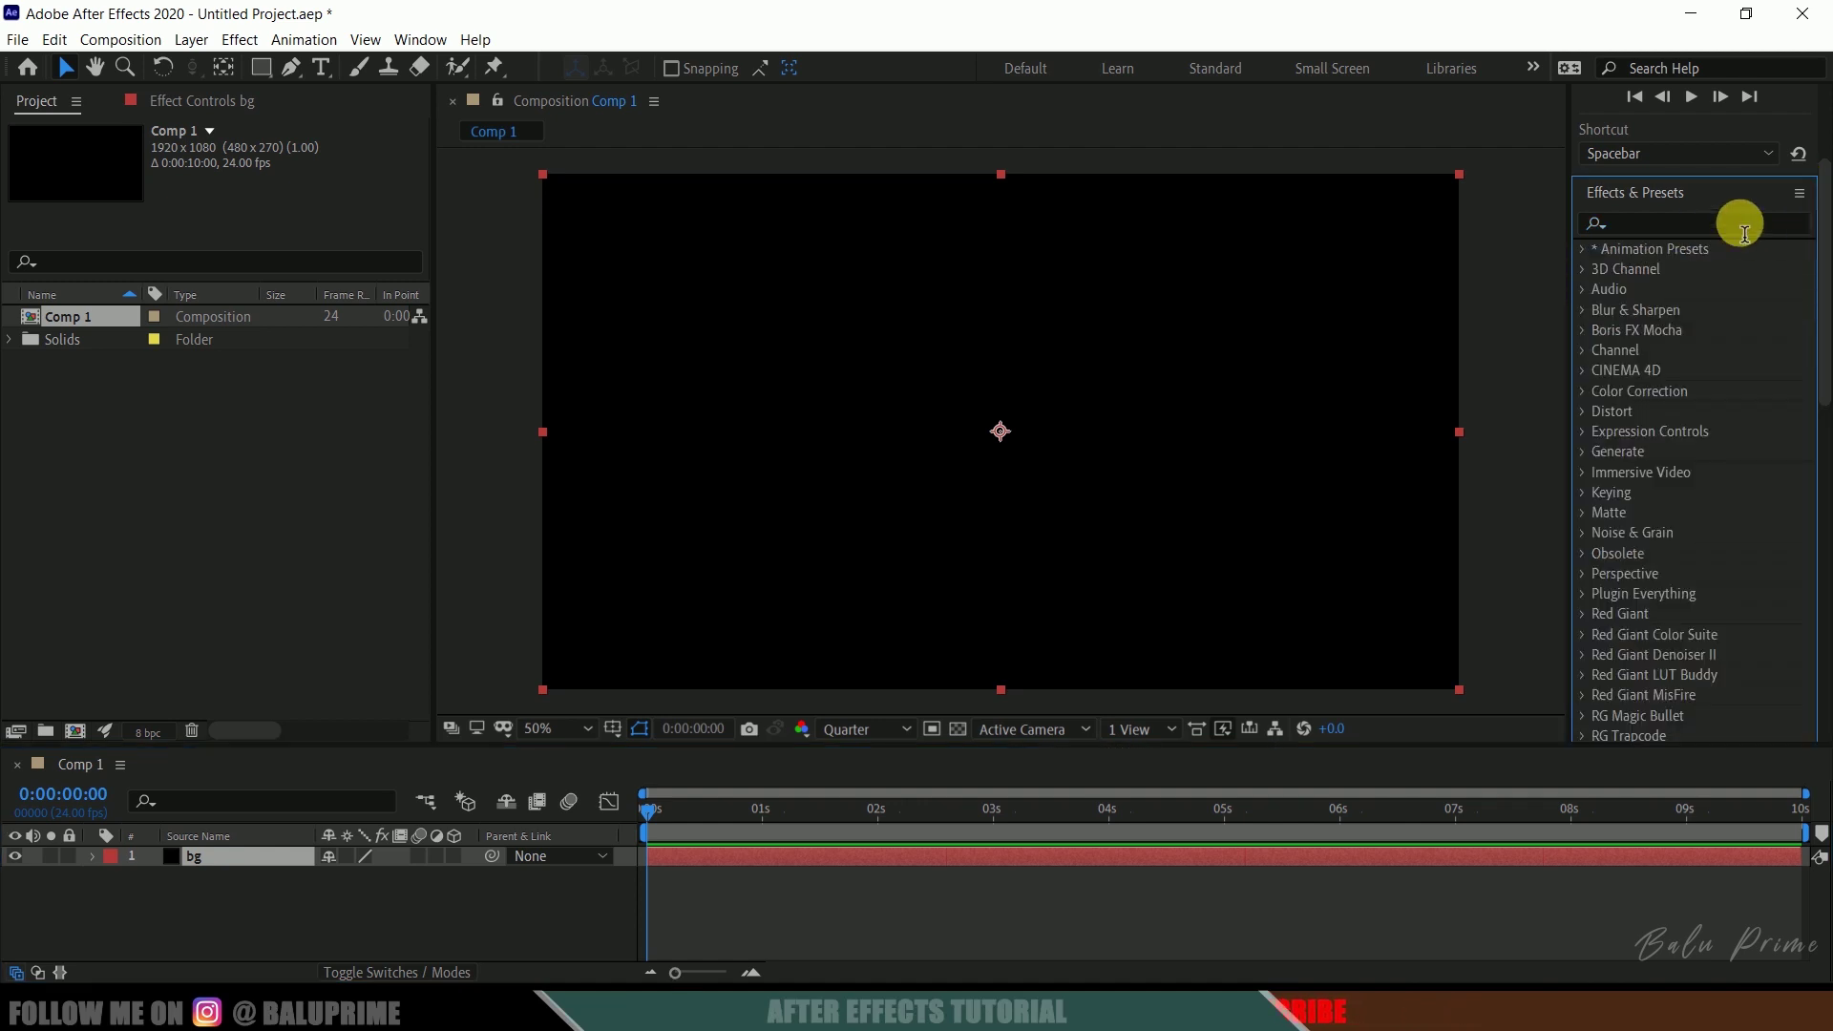
{"action": "left_click", "coordinate": [420, 40]}
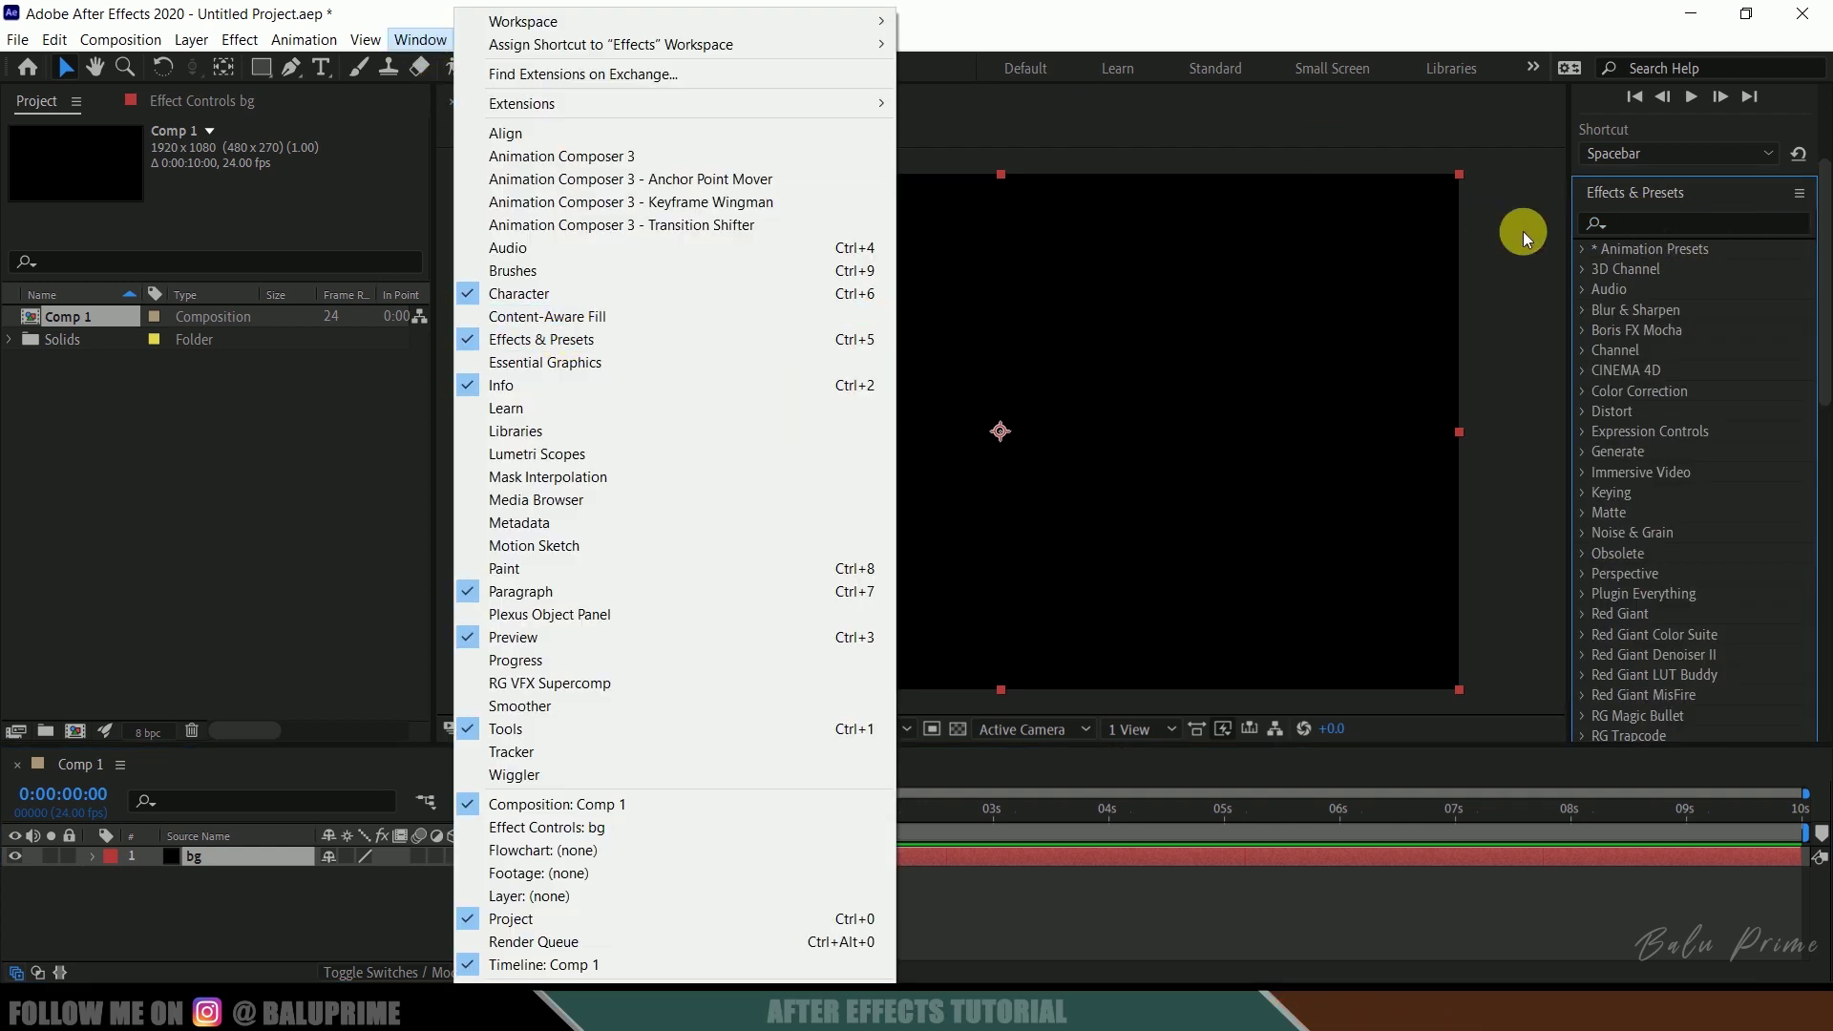
{"action": "left_click", "coordinate": [1637, 226]}
{"action": "type", "text": "ramp"}
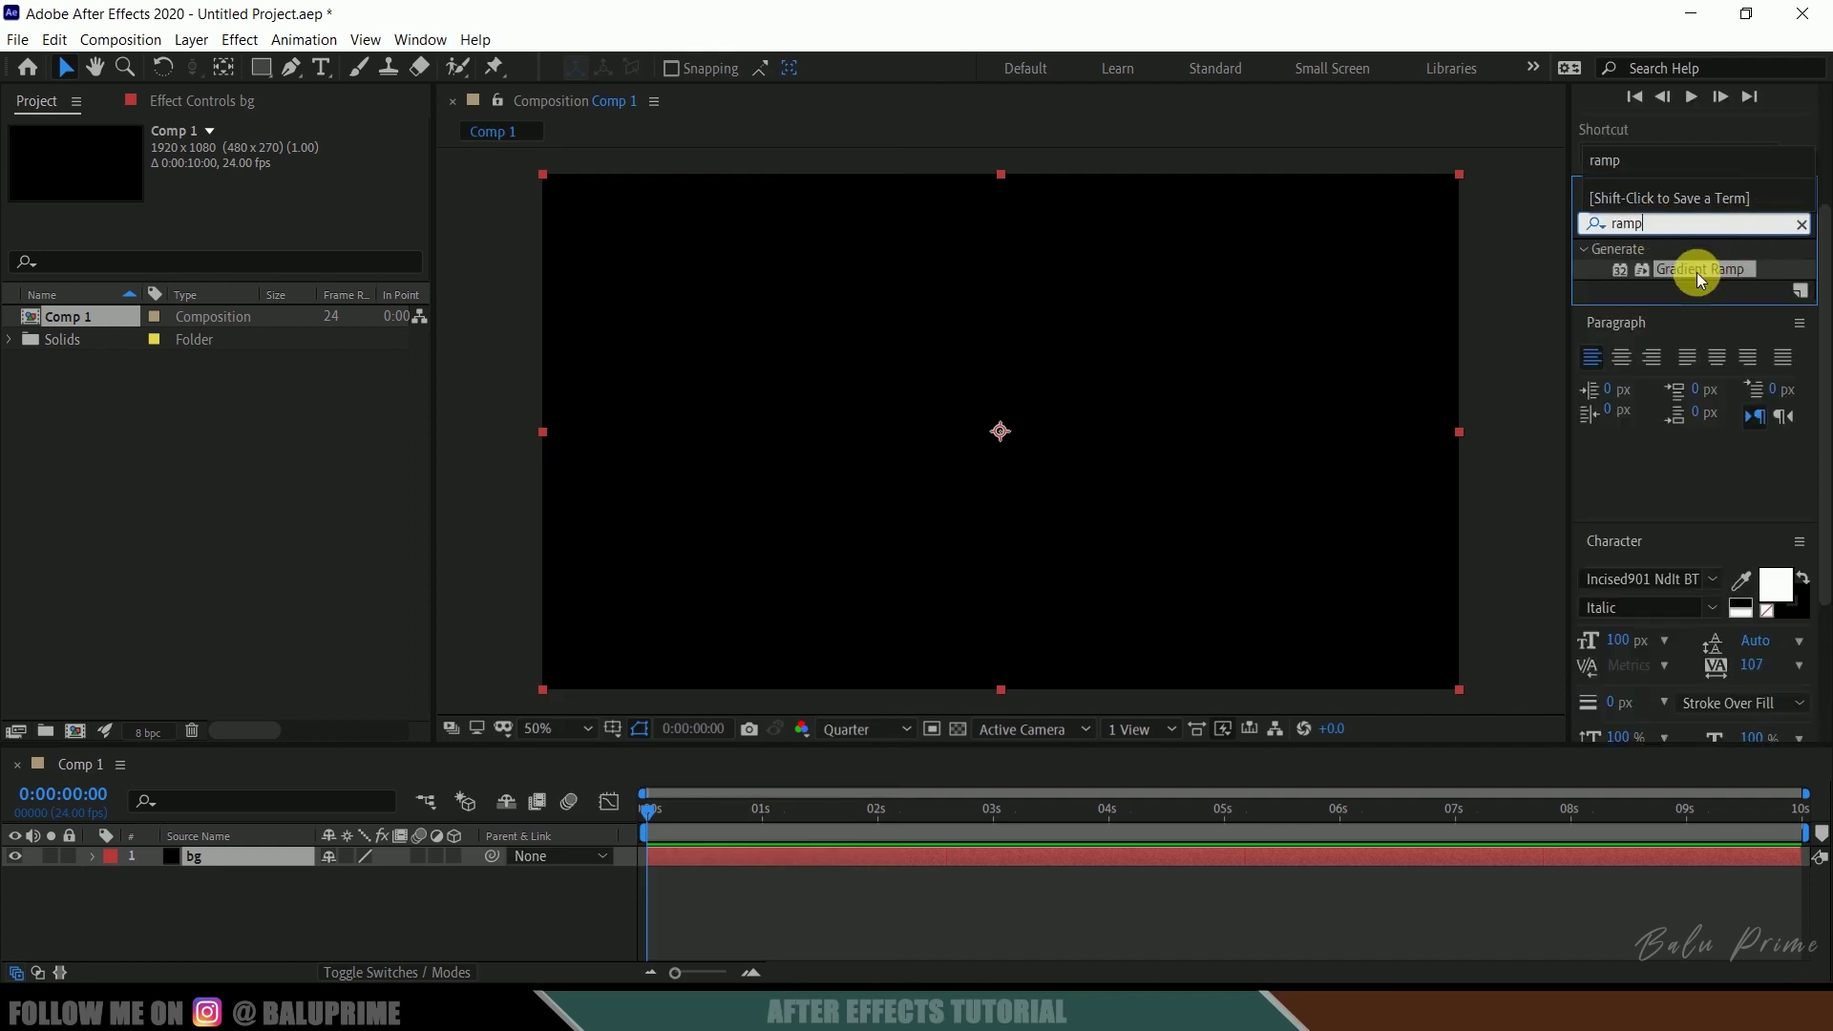
- Apply Gradient Ramp to bg with start colour #004365 and end colour black
{"action": "left_click_drag", "start_coordinate": [1692, 272], "coordinate": [216, 854]}
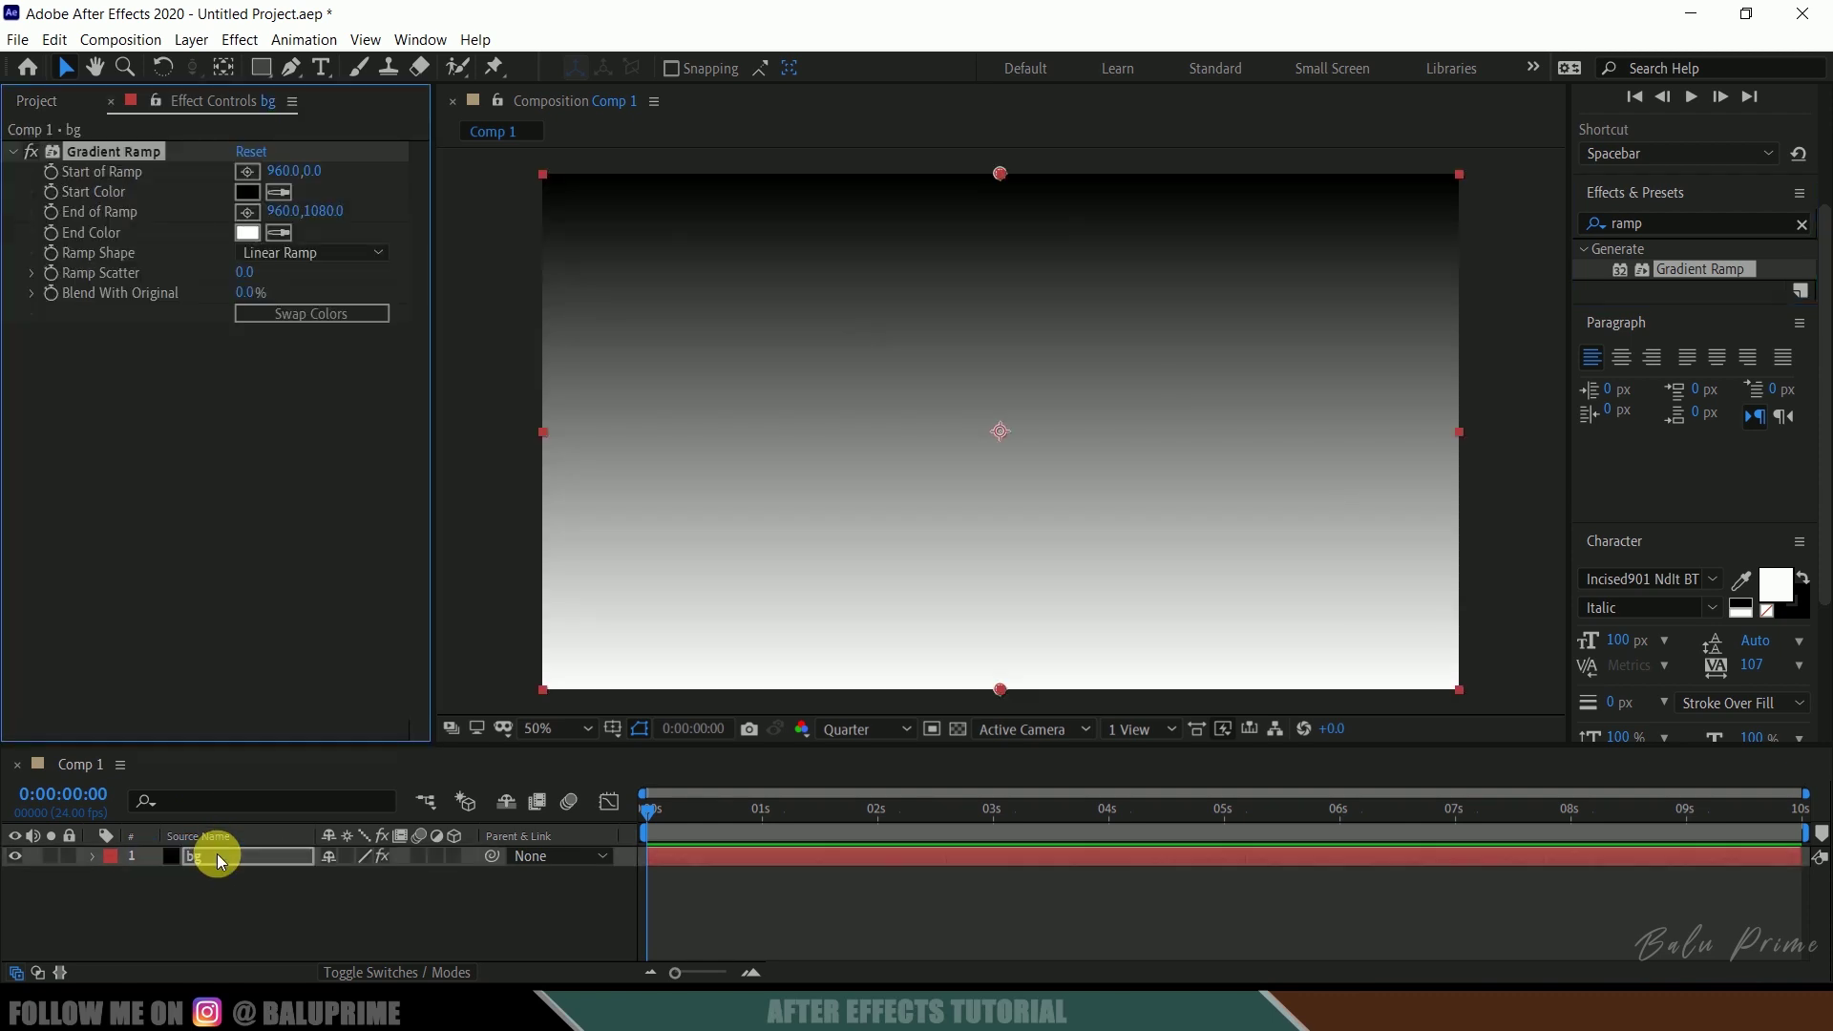
{"action": "left_click", "coordinate": [248, 192]}
{"action": "left_click", "coordinate": [1612, 472]}
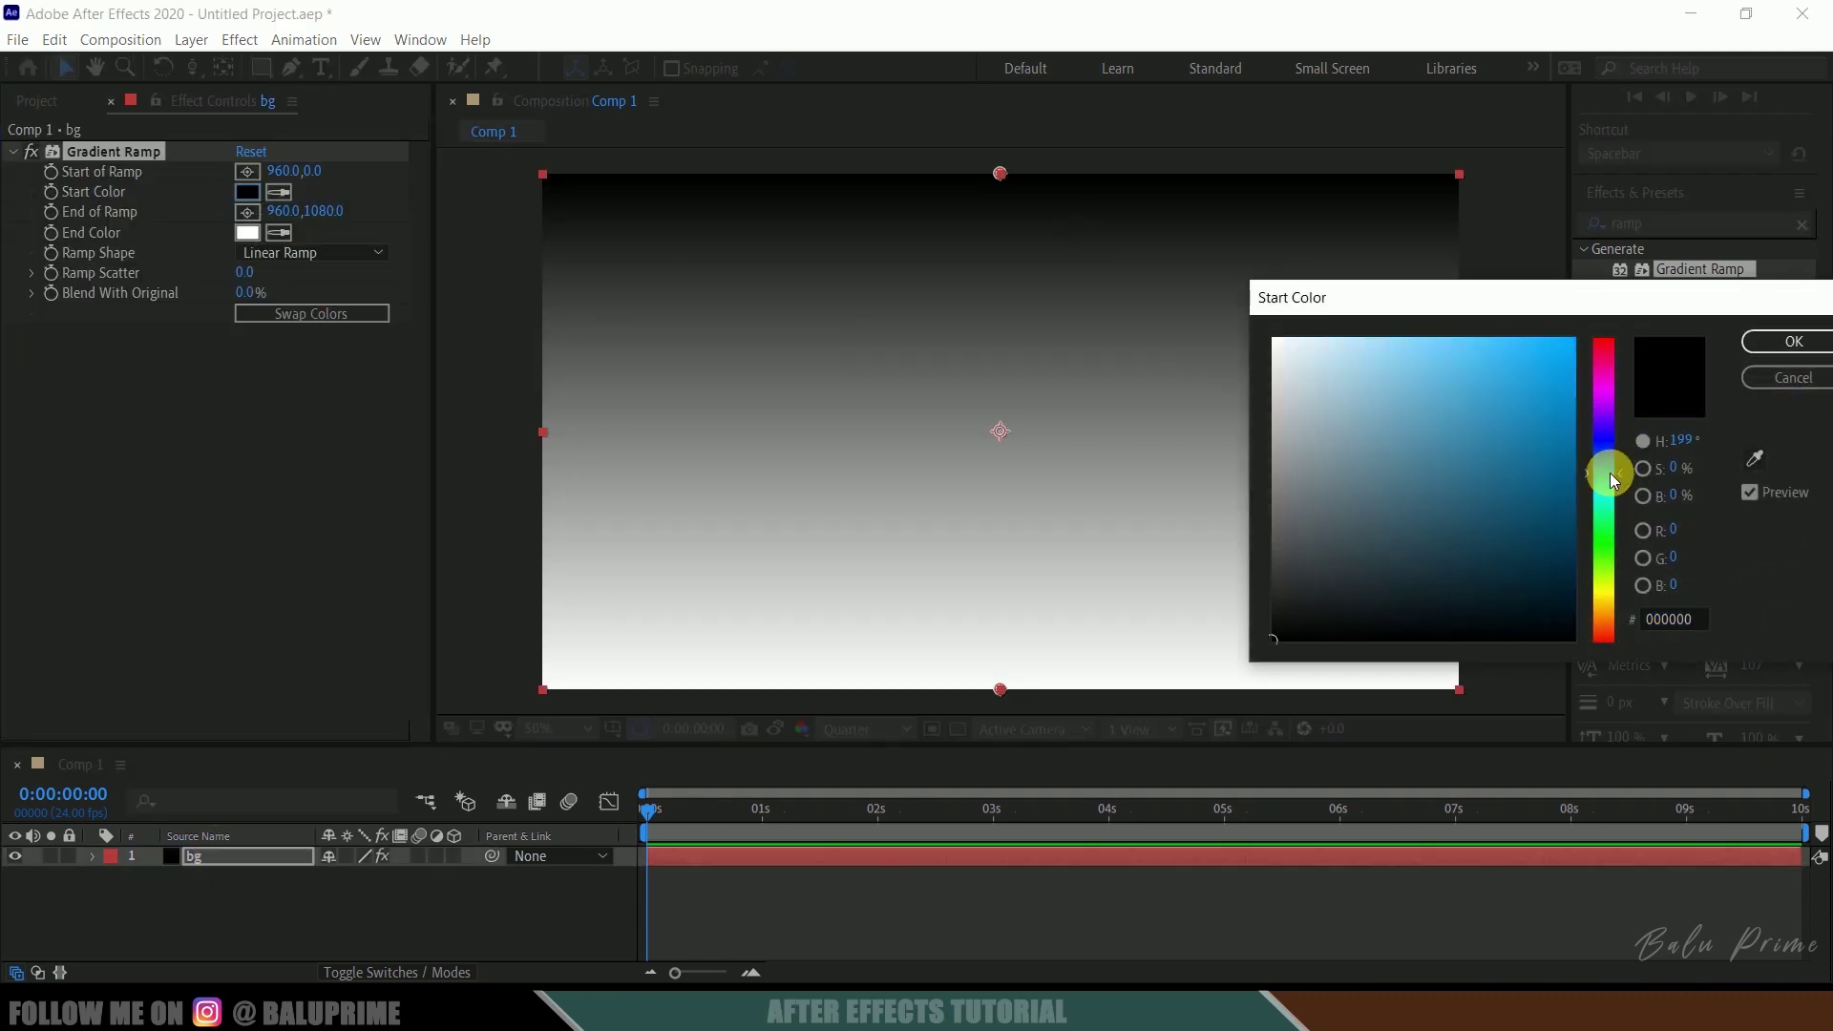
{"action": "left_click_drag", "start_coordinate": [1532, 480], "coordinate": [1585, 521]}
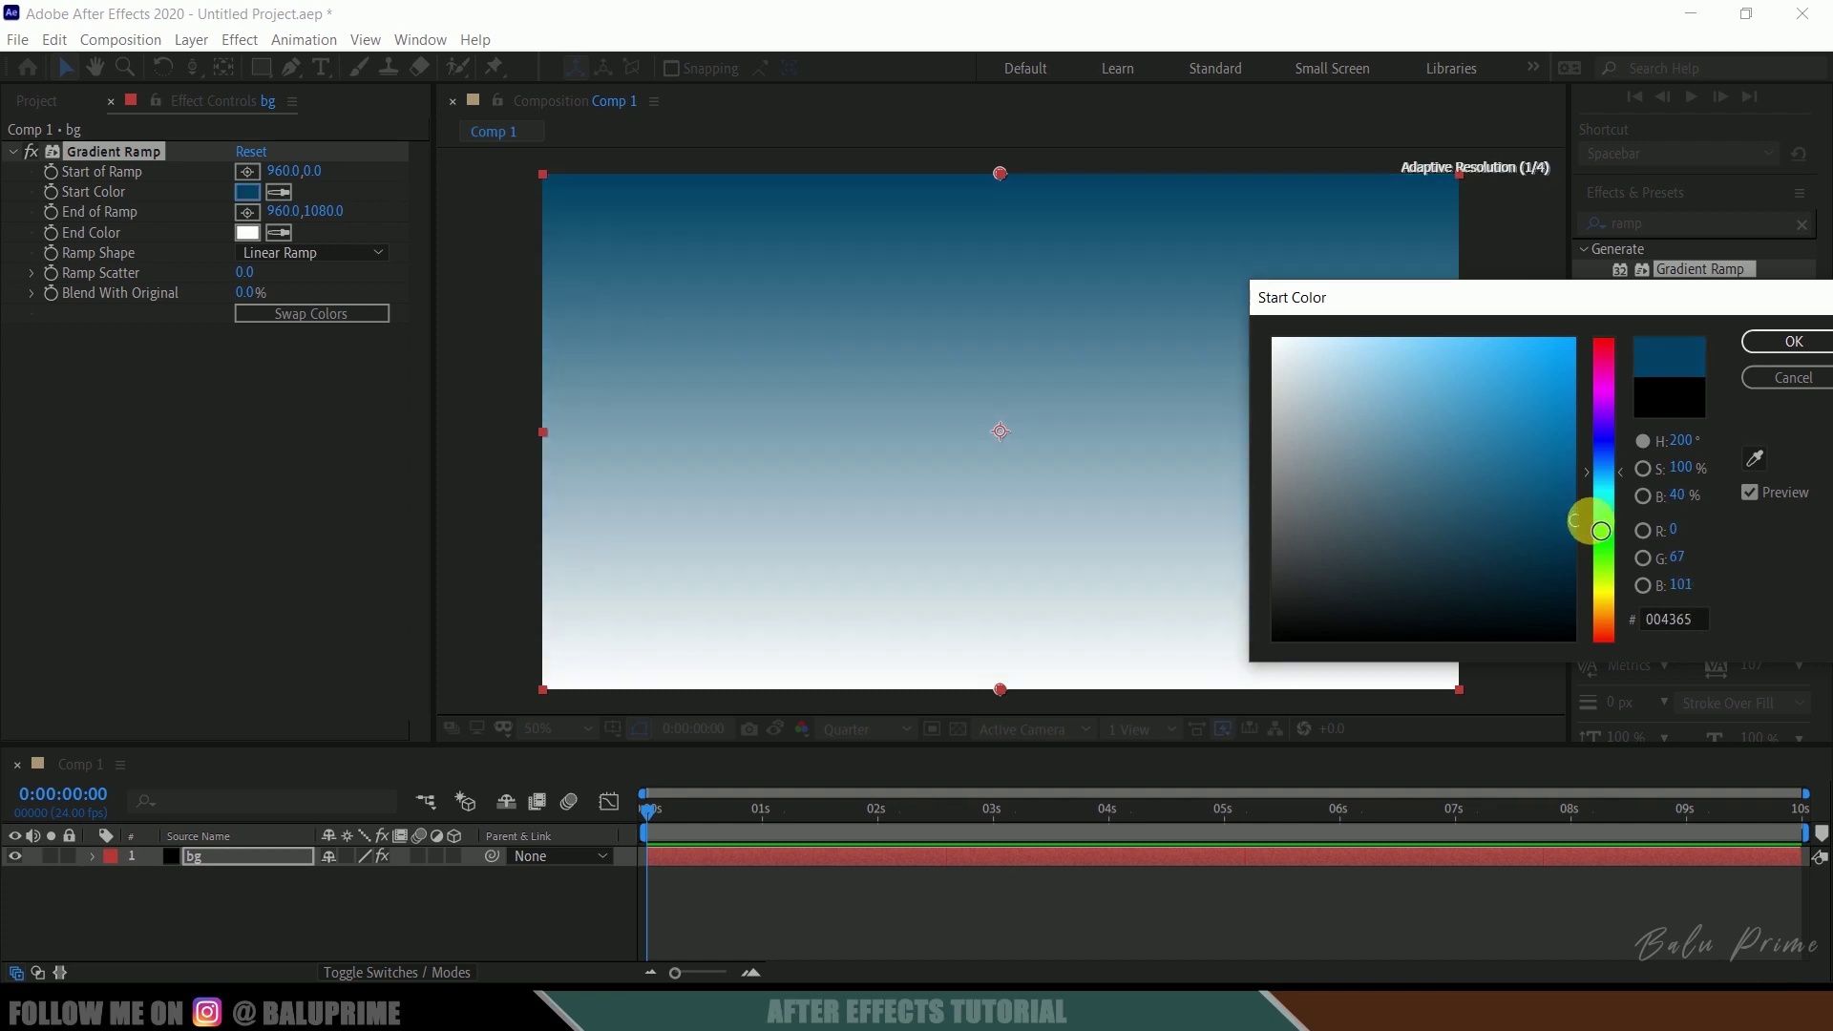
{"action": "left_click", "coordinate": [1768, 341]}
{"action": "left_click", "coordinate": [247, 233]}
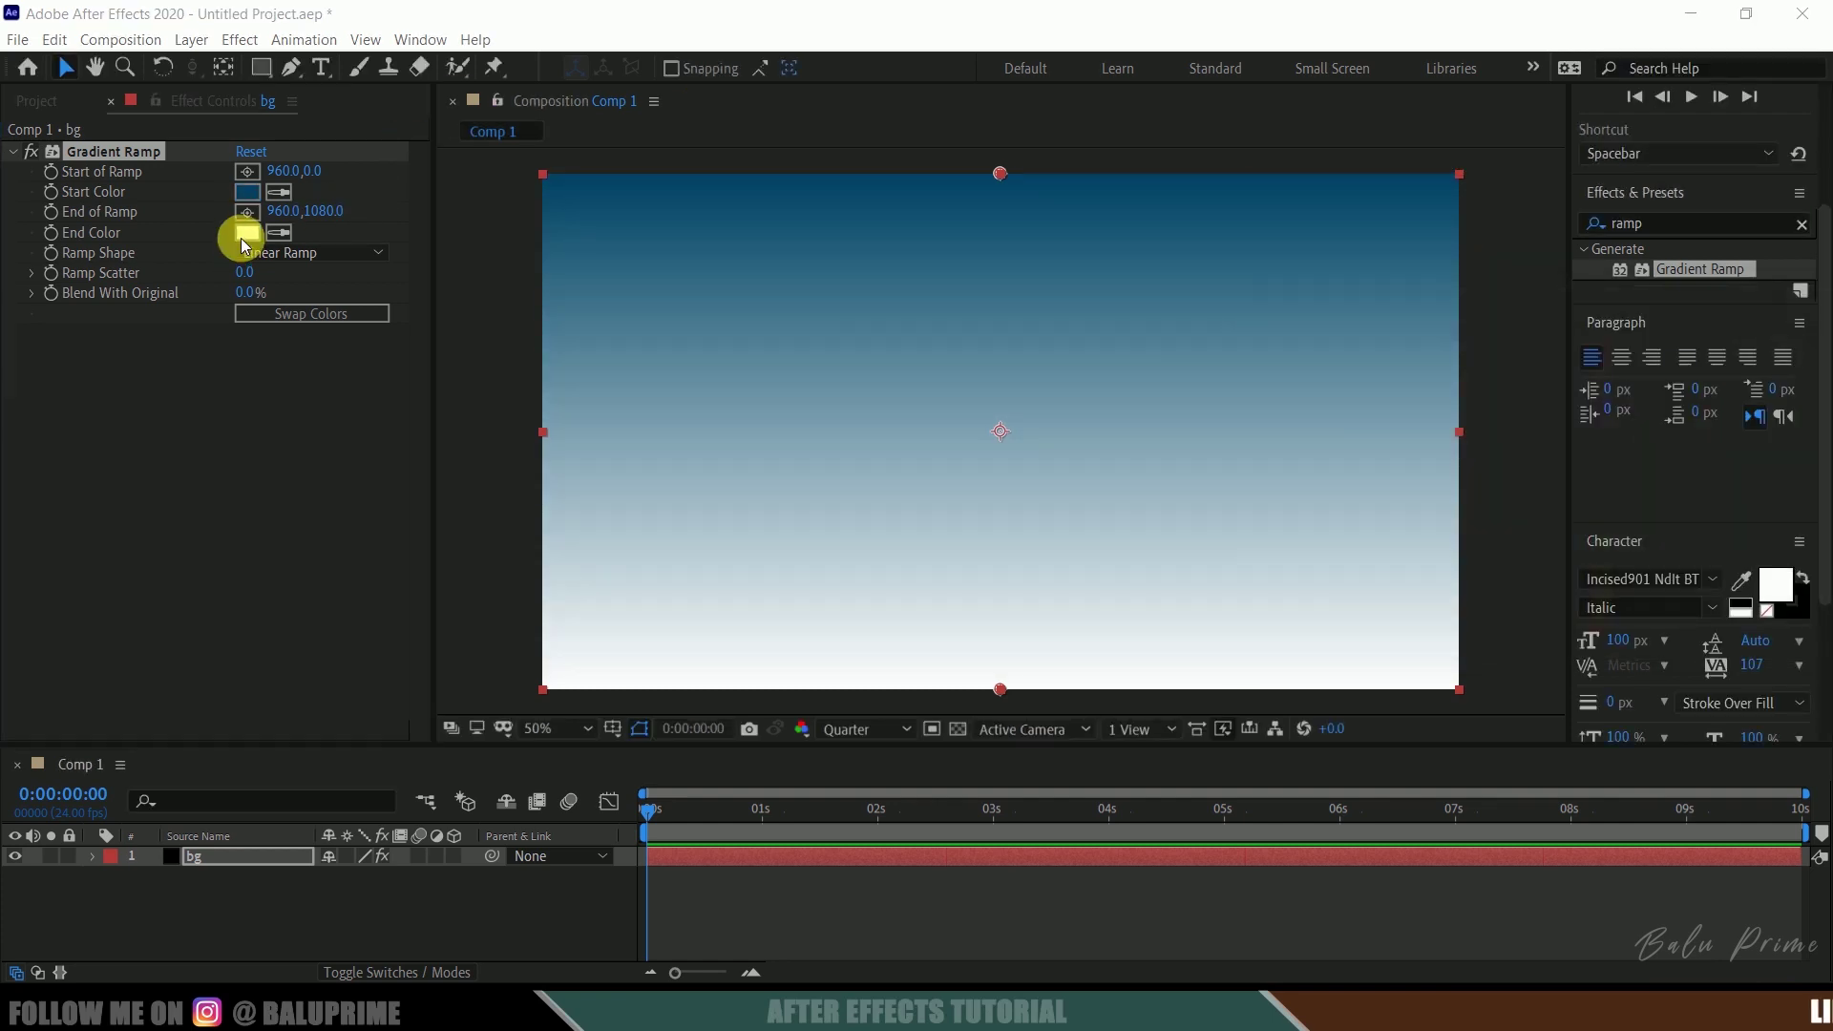
{"action": "left_click_drag", "start_coordinate": [1375, 576], "coordinate": [1251, 642]}
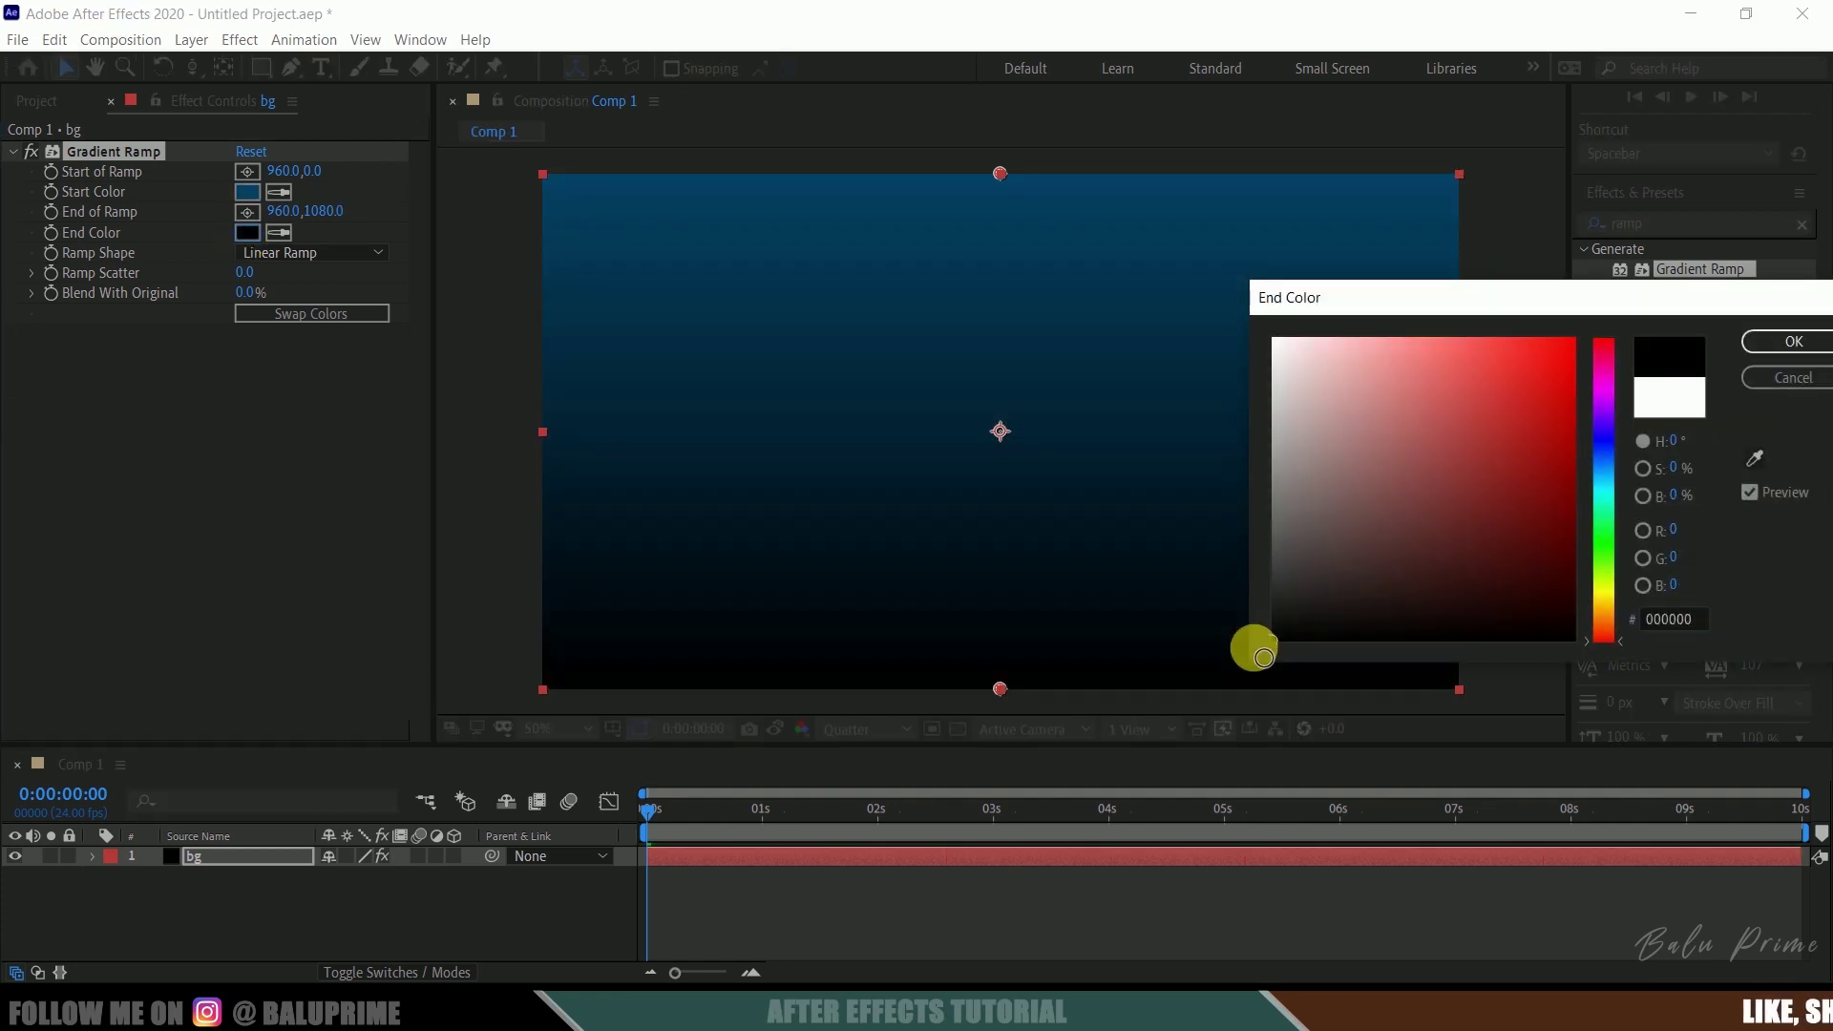
{"action": "left_click", "coordinate": [1756, 345]}
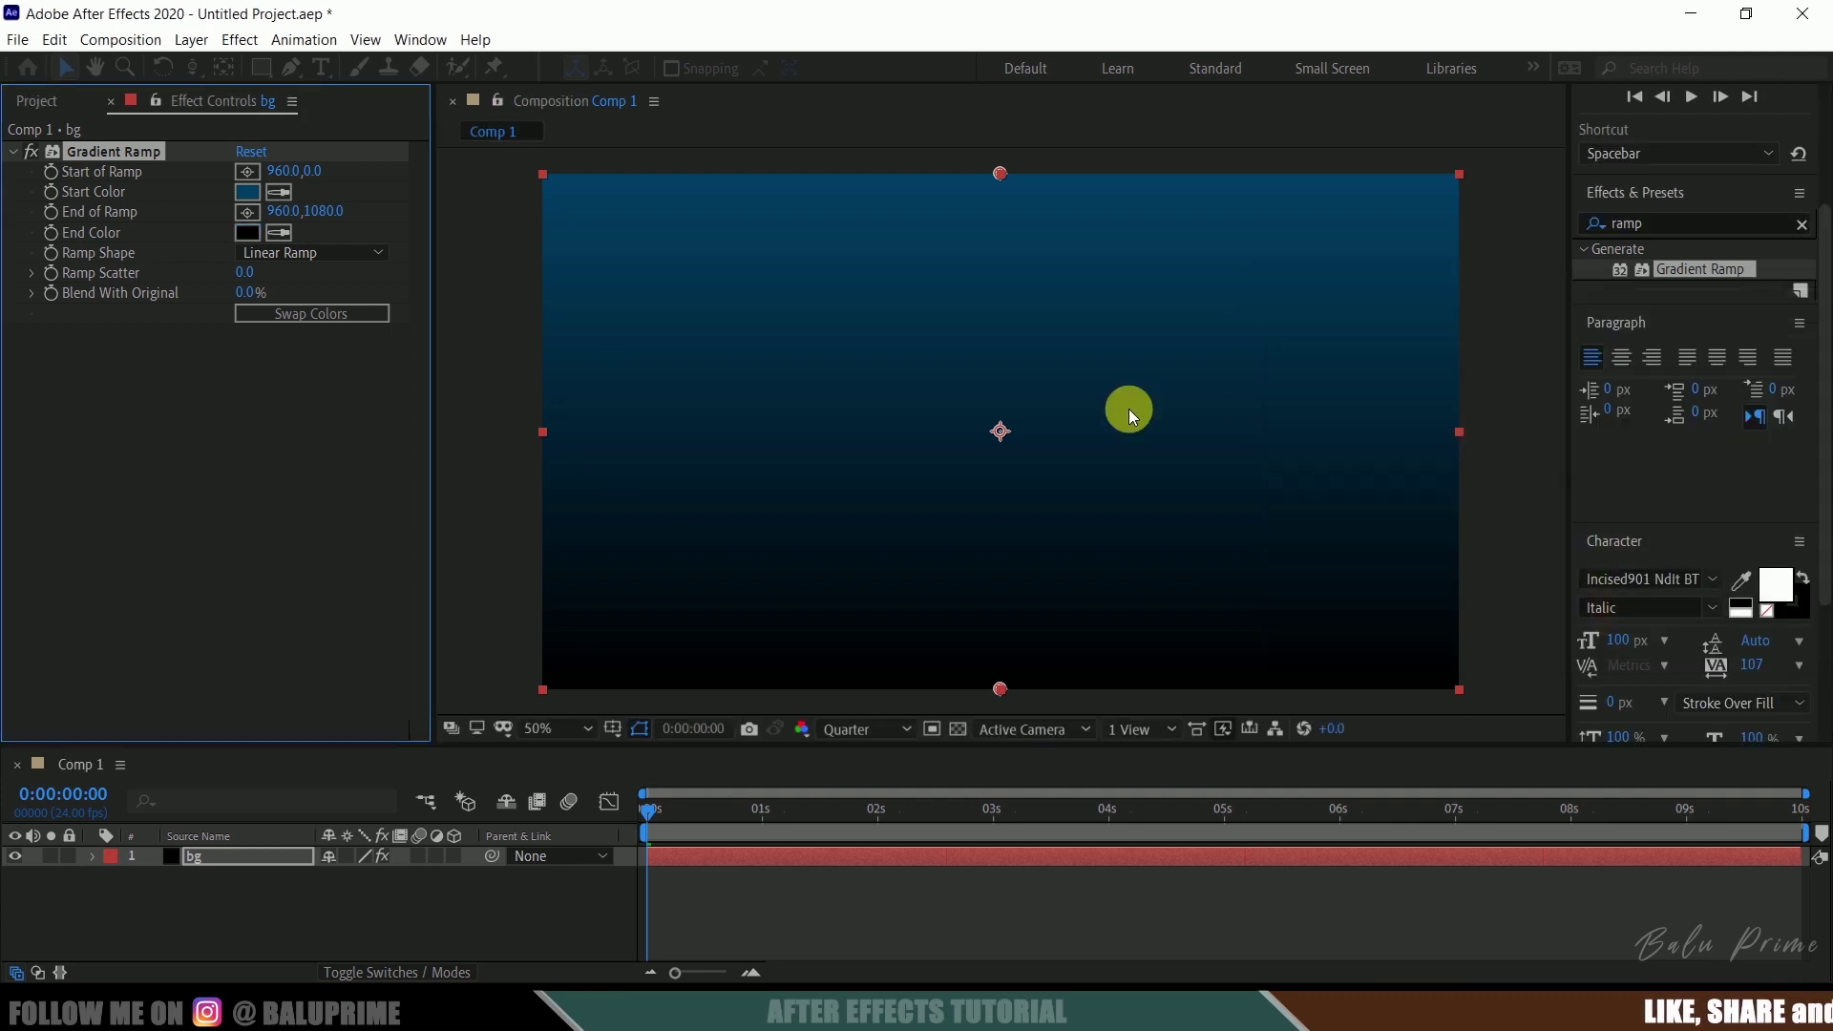
- Make the ramp radial and push its end point out to 960,1906
{"action": "left_click", "coordinate": [267, 252]}
{"action": "left_click", "coordinate": [315, 305]}
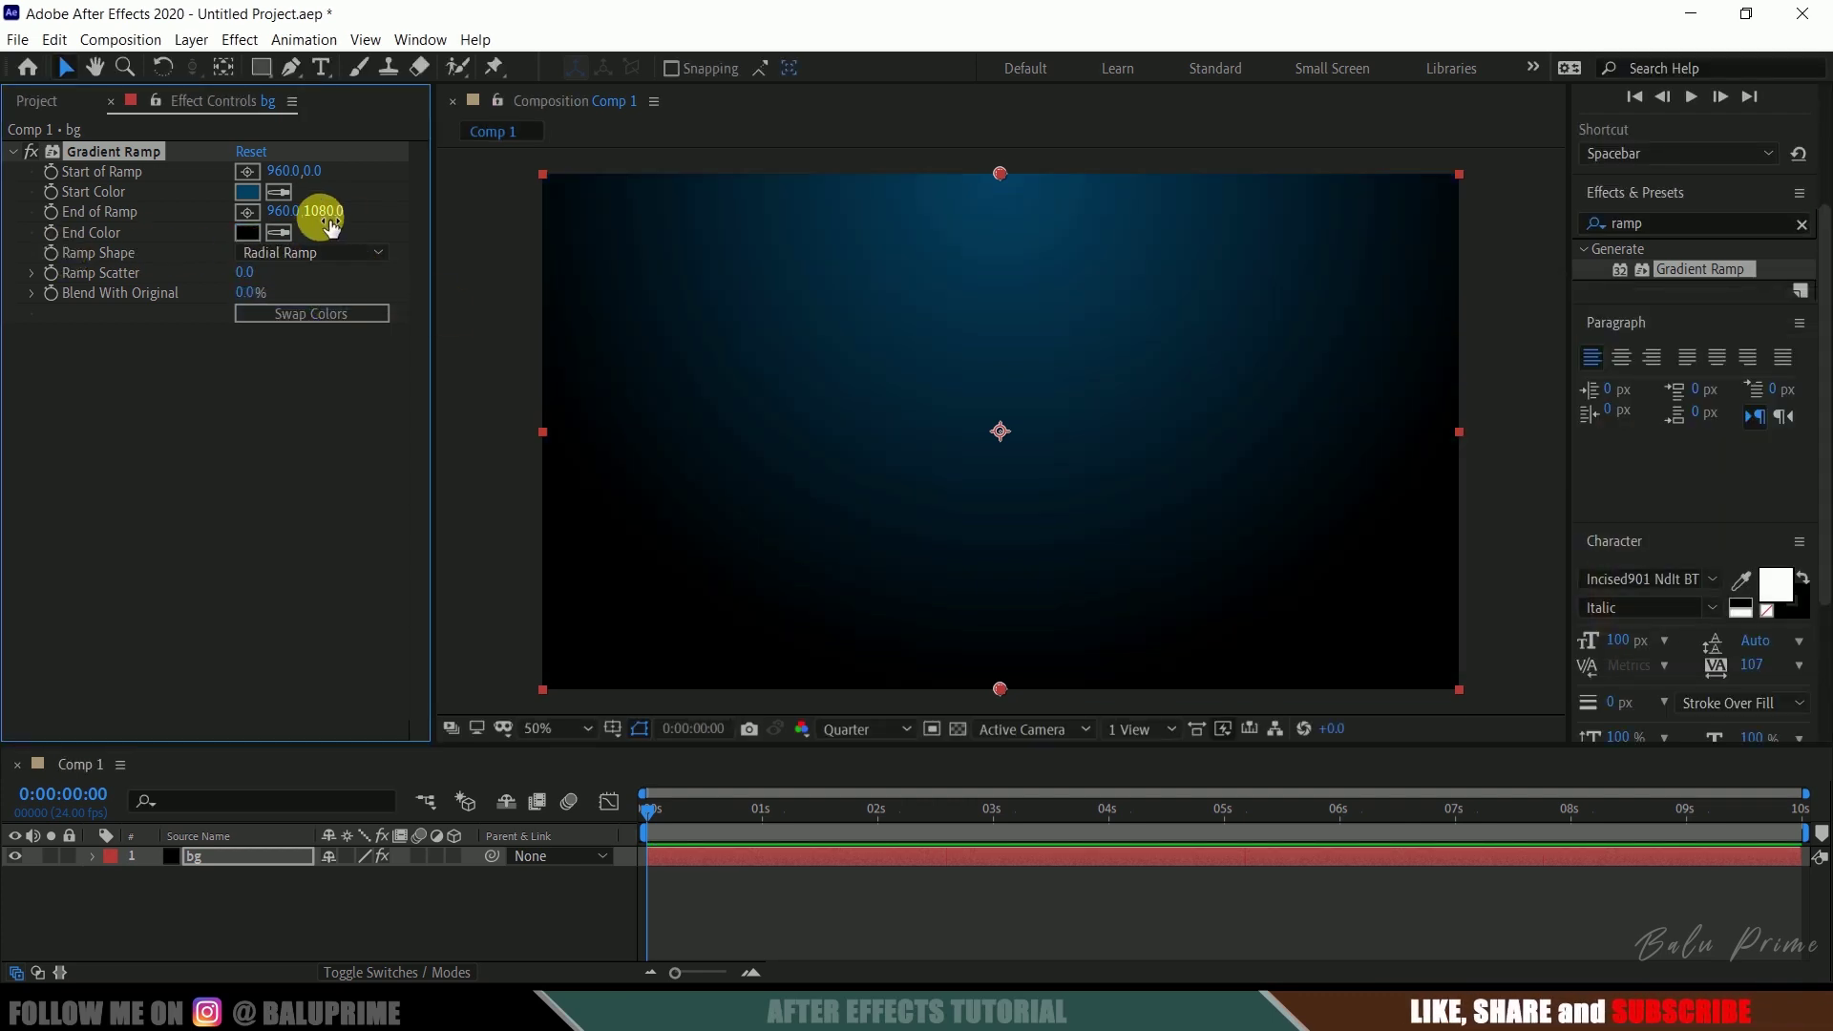
{"action": "left_click_drag", "start_coordinate": [319, 211], "coordinate": [1111, 212]}
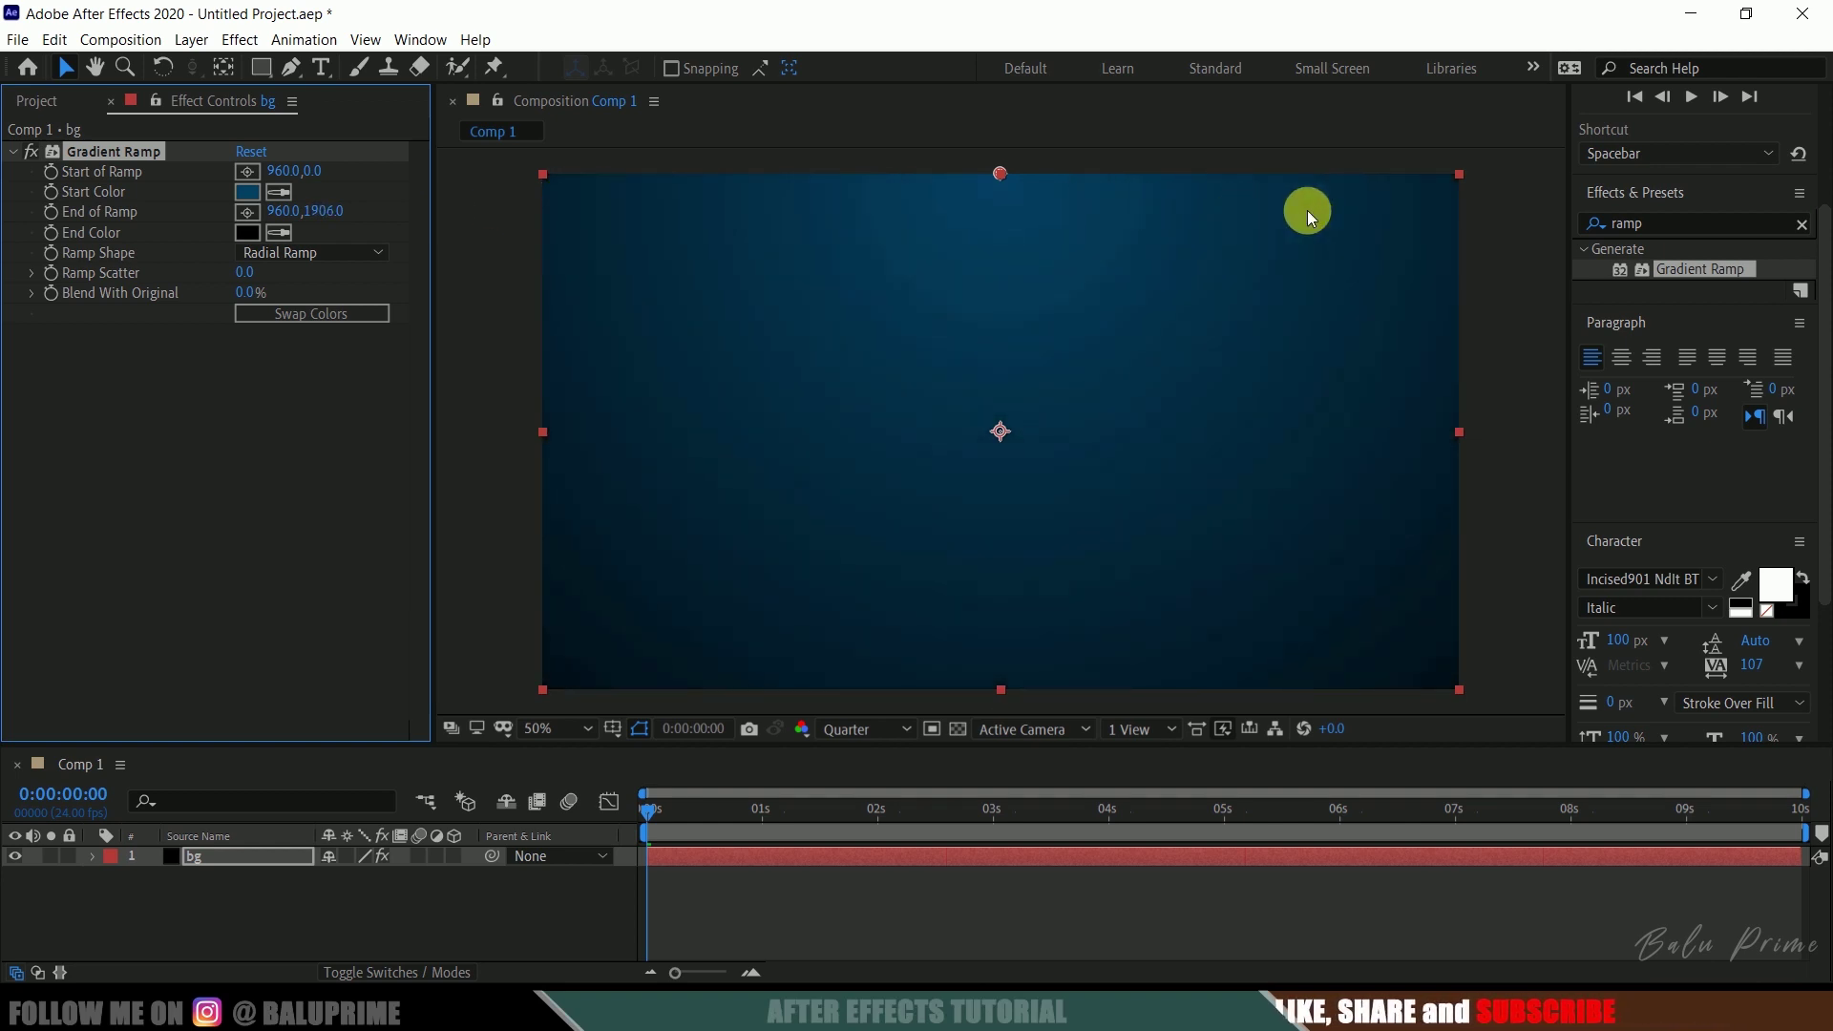
{"action": "left_click", "coordinate": [37, 100]}
{"action": "key", "text": "F2"}
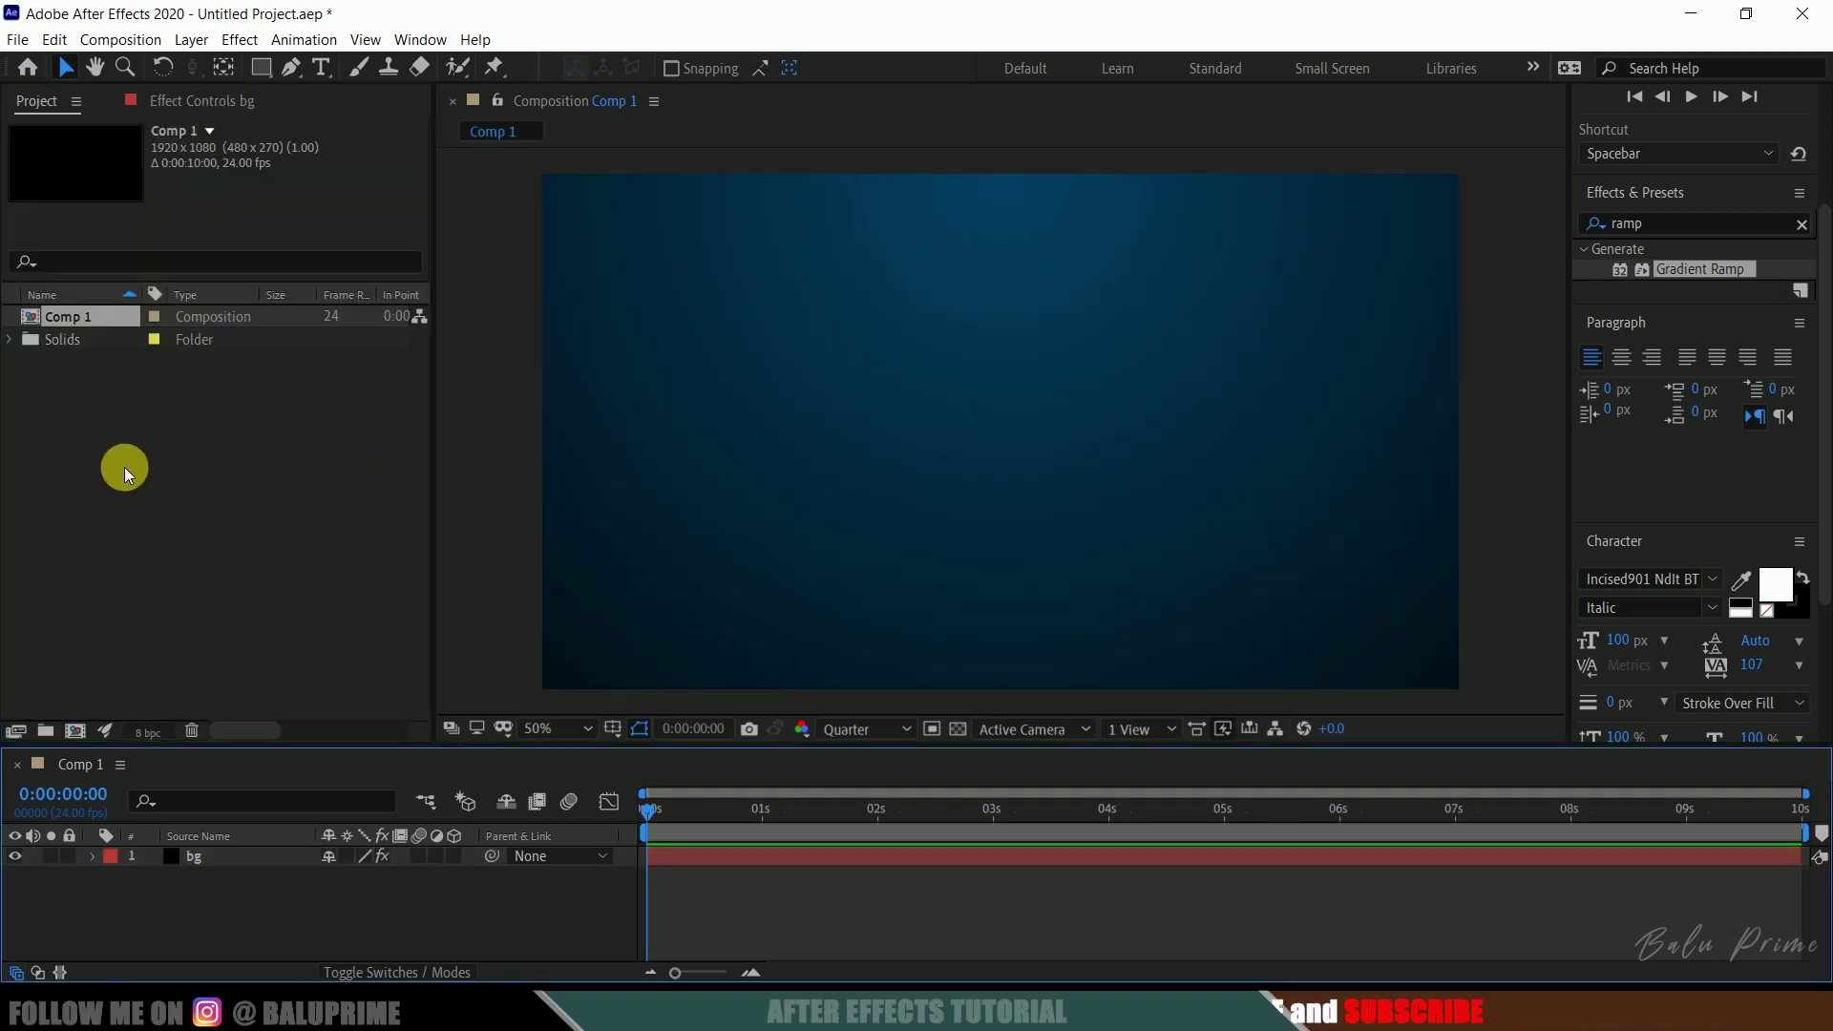
- Type a '3D' text layer just above the centre of the frame
{"action": "left_click", "coordinate": [321, 67]}
{"action": "left_click", "coordinate": [876, 430]}
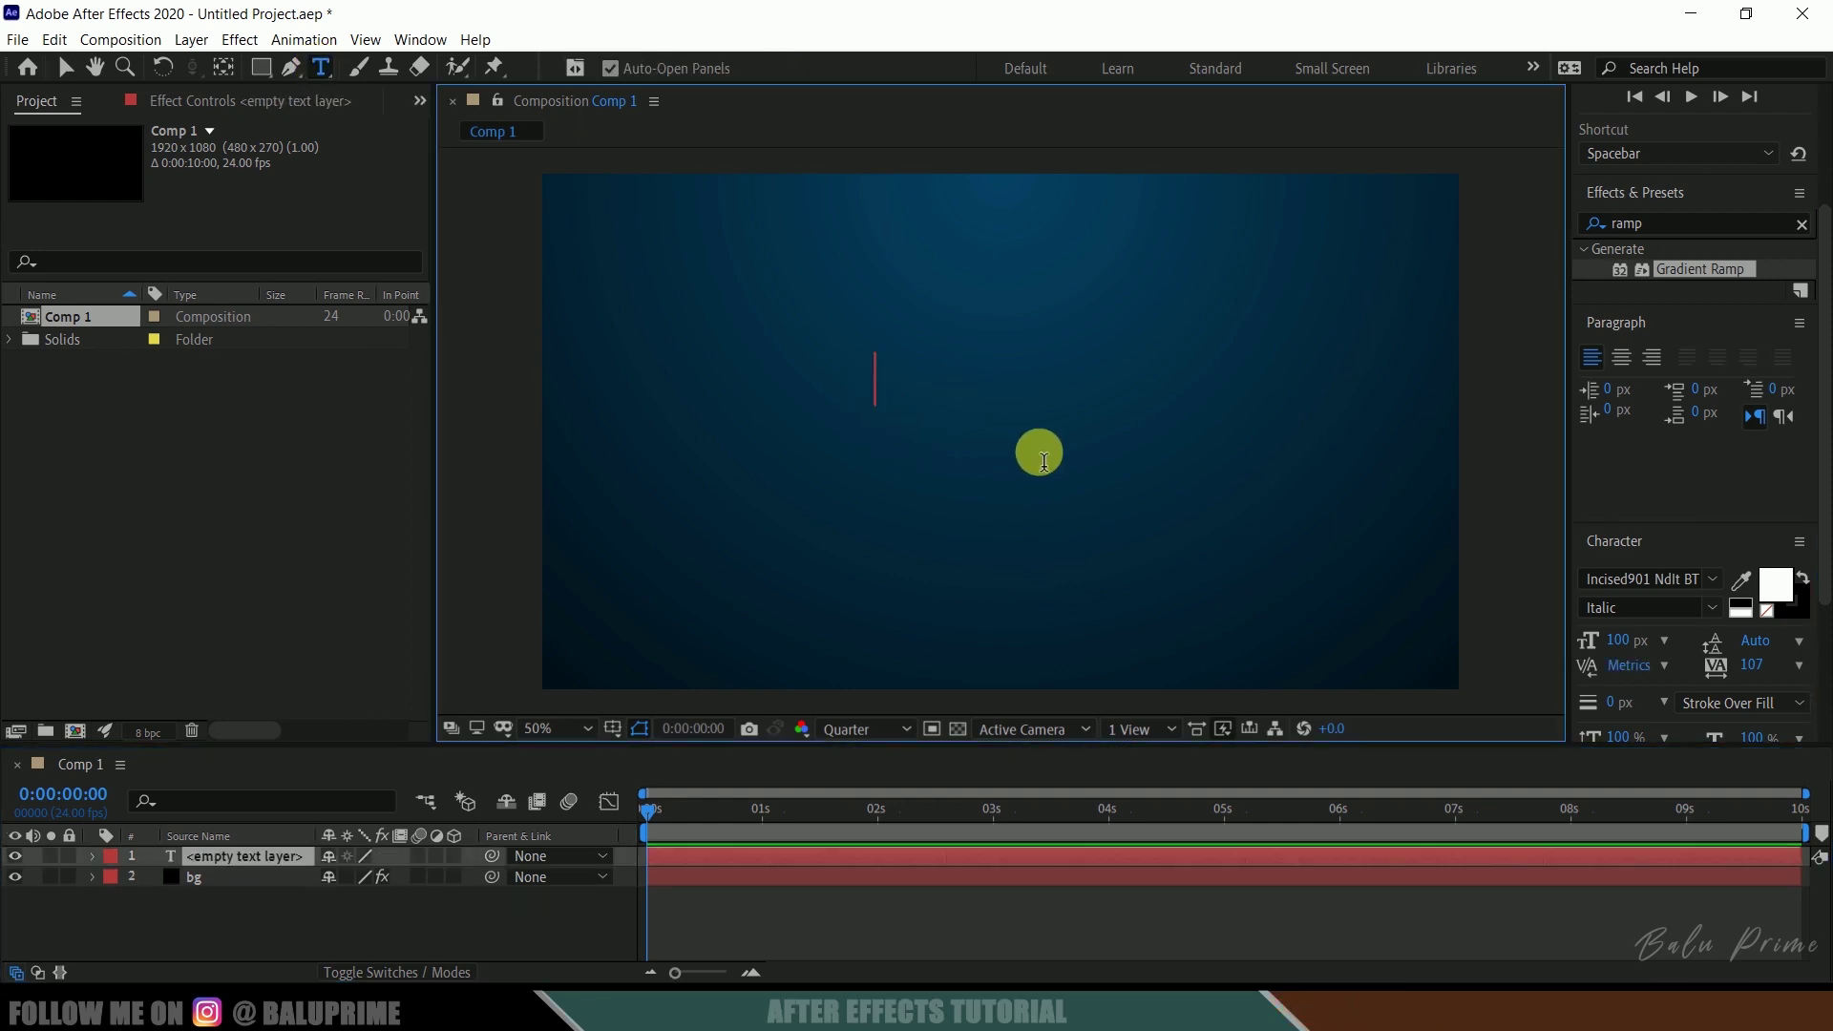
{"action": "type", "text": "3"}
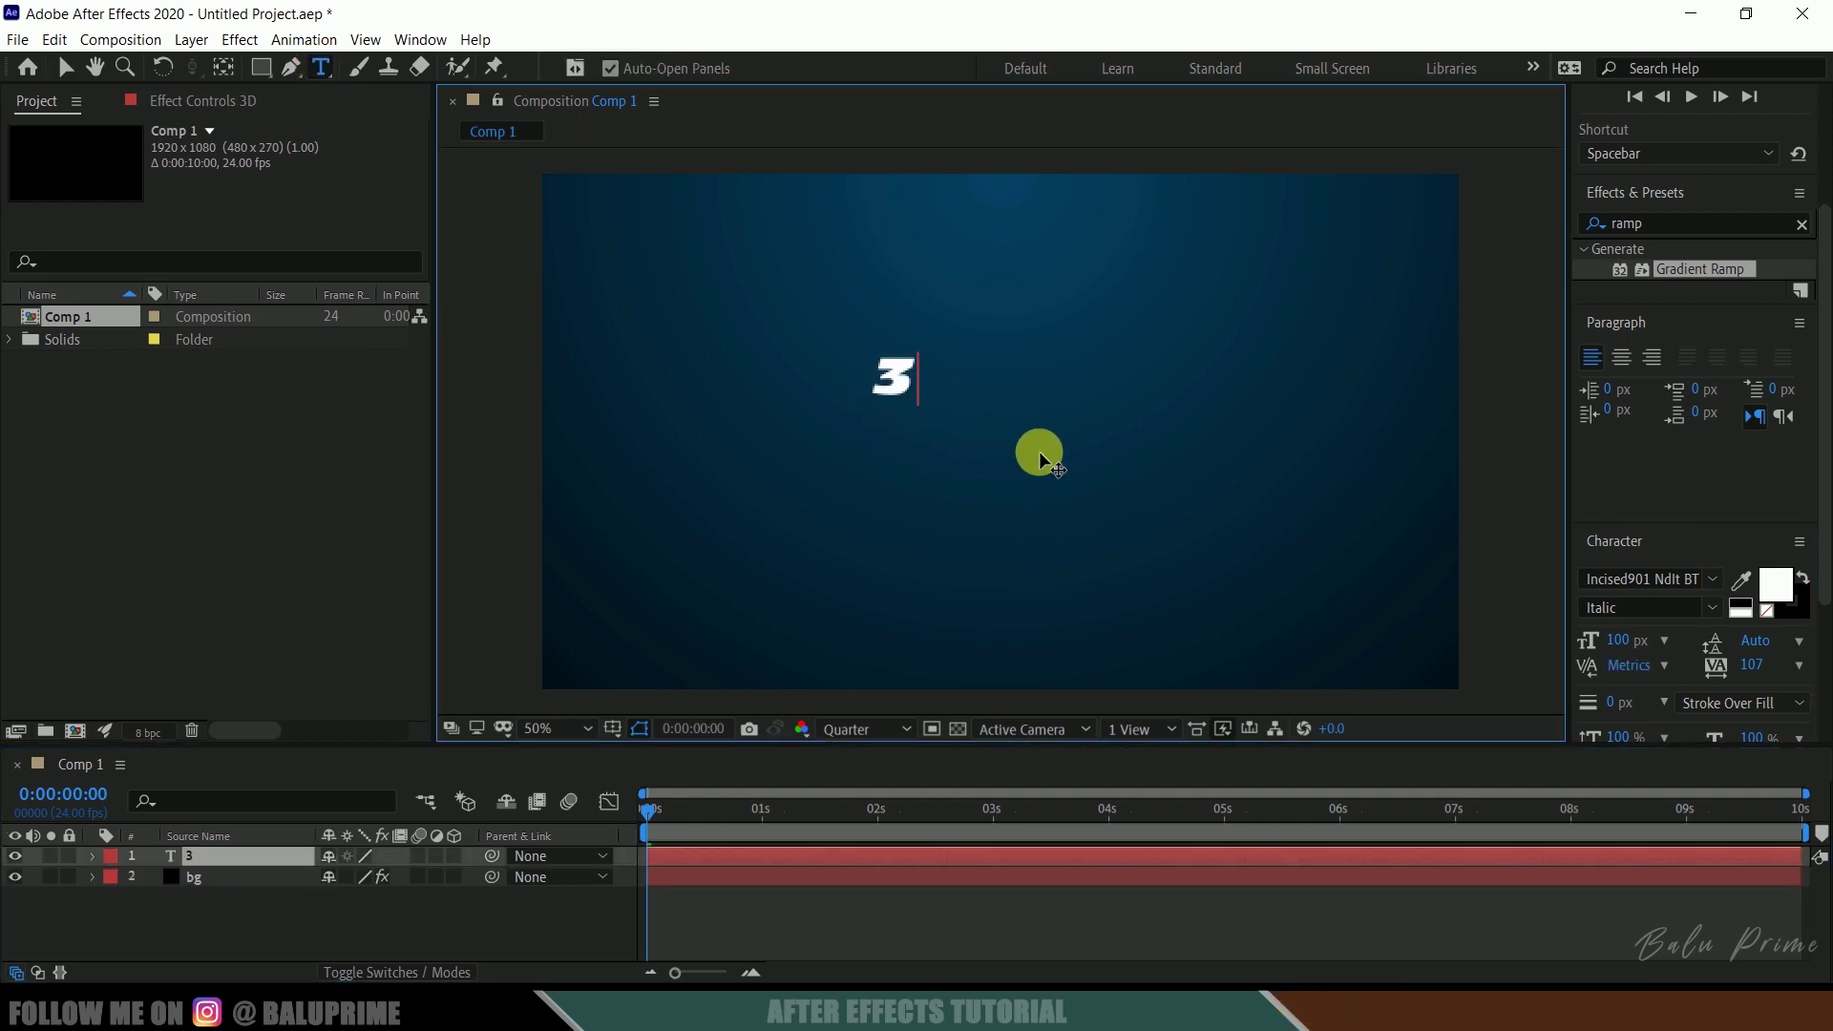
{"action": "type", "text": "D"}
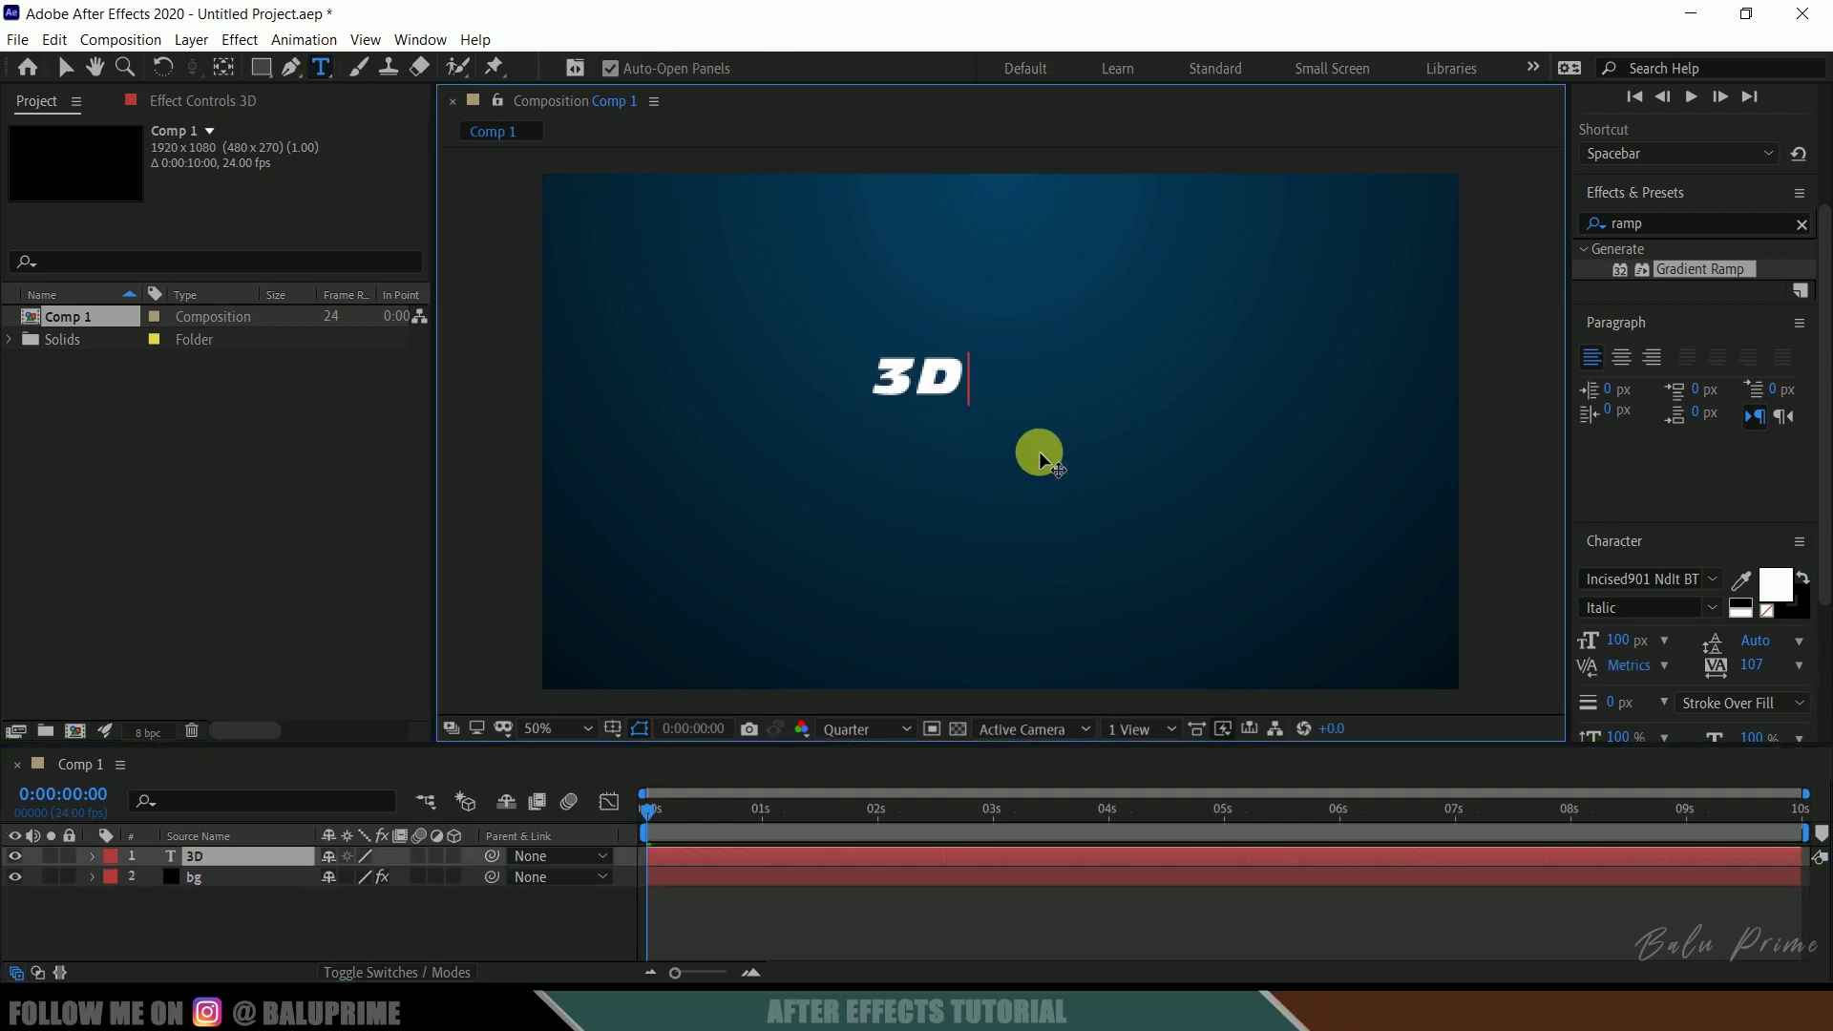
{"action": "left_click", "coordinate": [244, 855]}
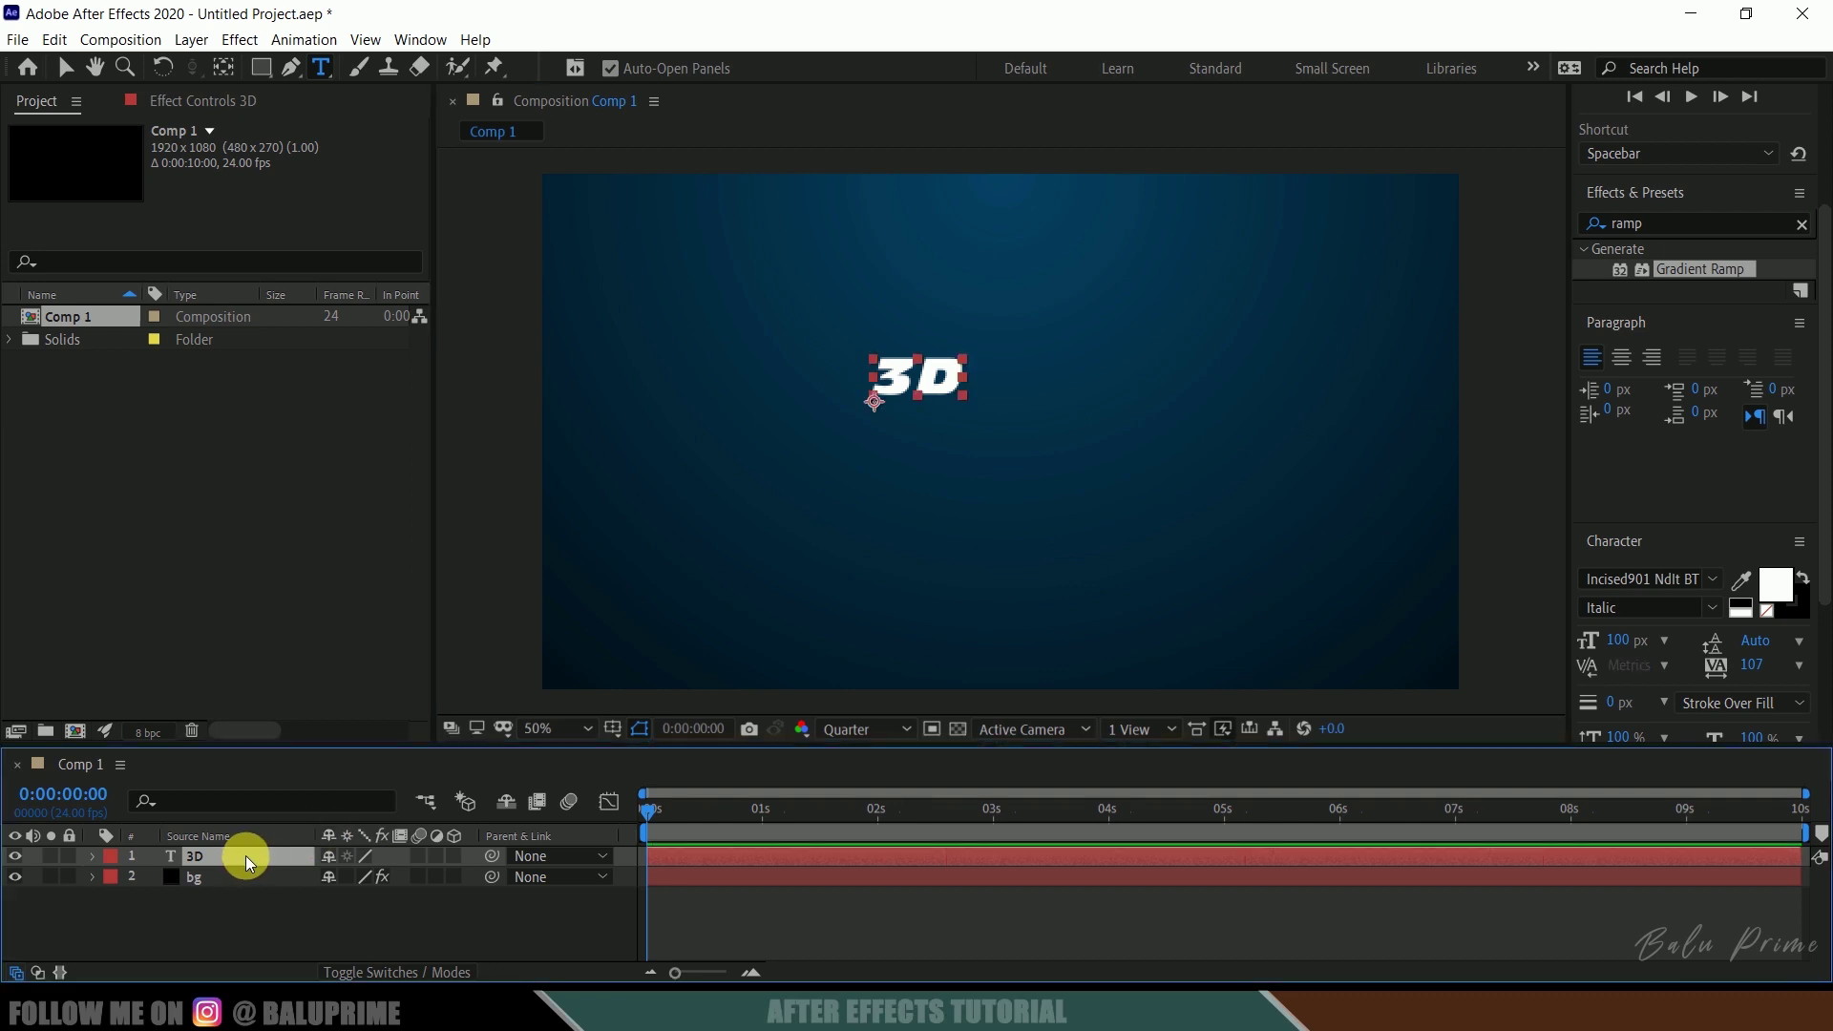
- Add a comp-sized black solid named 'element' and search effects for 'elem'
{"action": "left_click", "coordinate": [283, 920]}
{"action": "left_click", "coordinate": [191, 39]}
{"action": "mouse_move", "coordinate": [307, 70]}
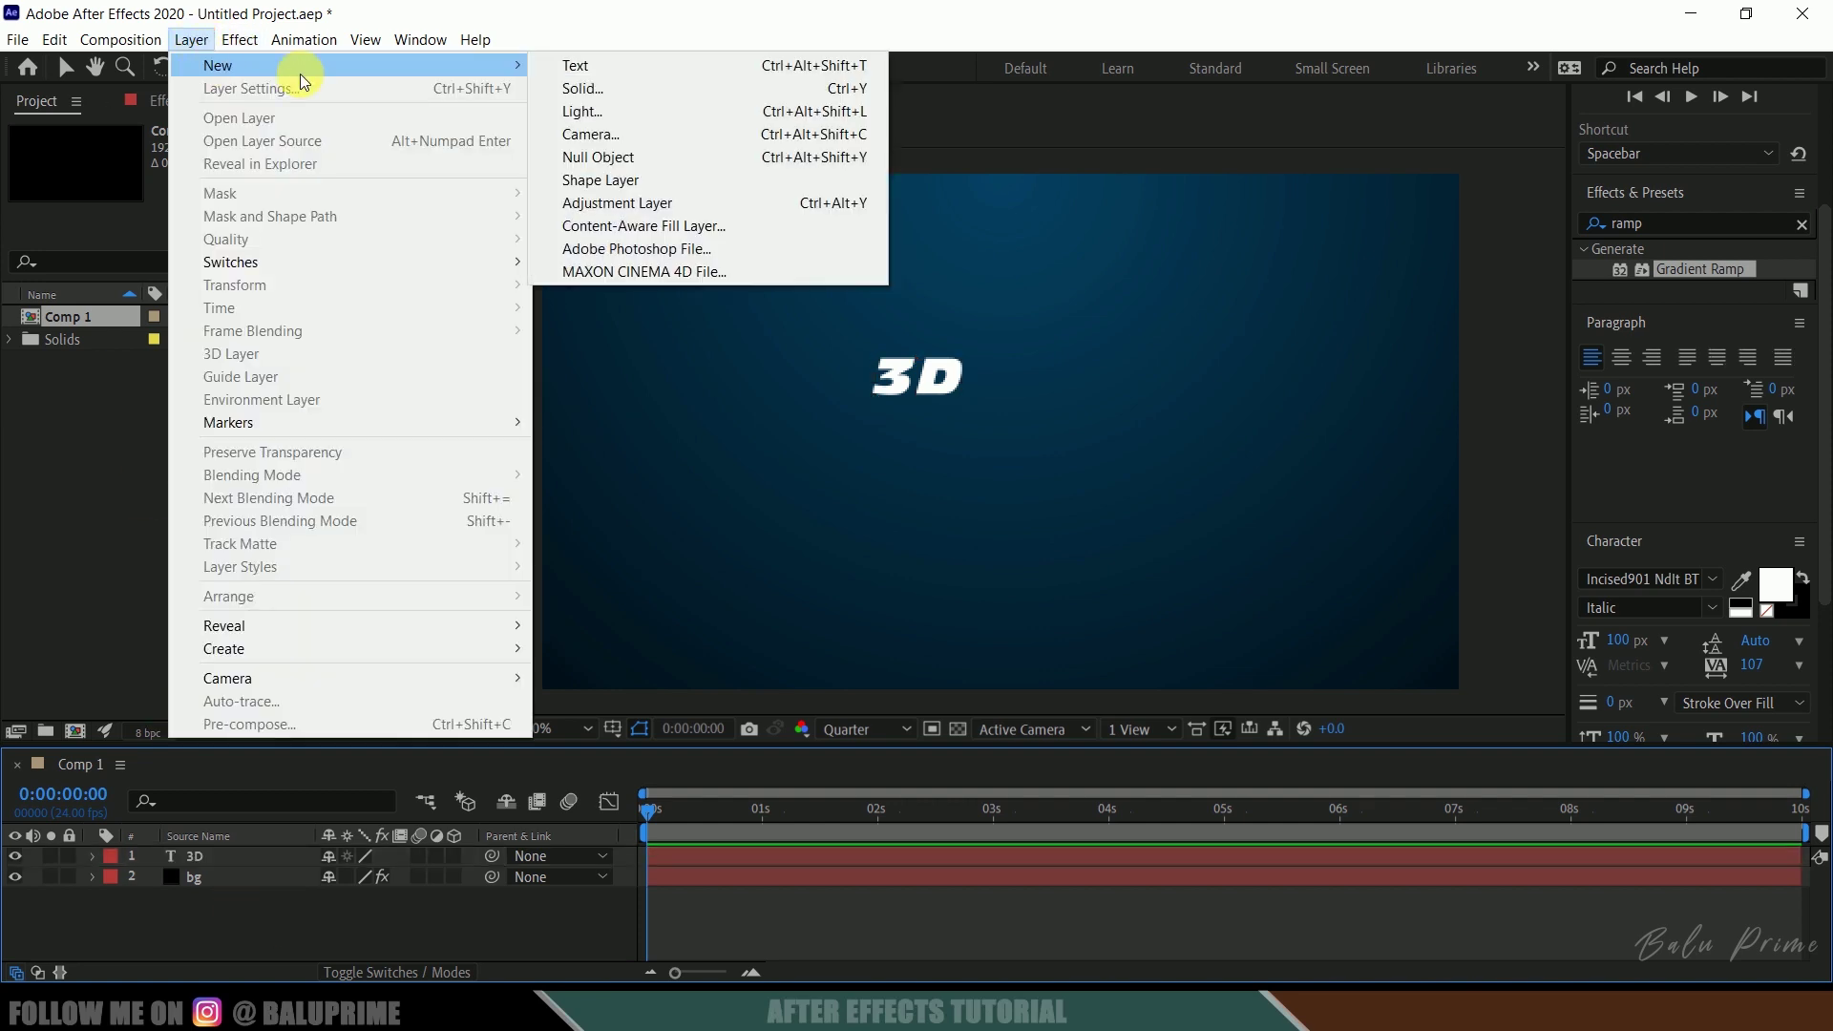
{"action": "left_click", "coordinate": [587, 90]}
{"action": "type", "text": "el"}
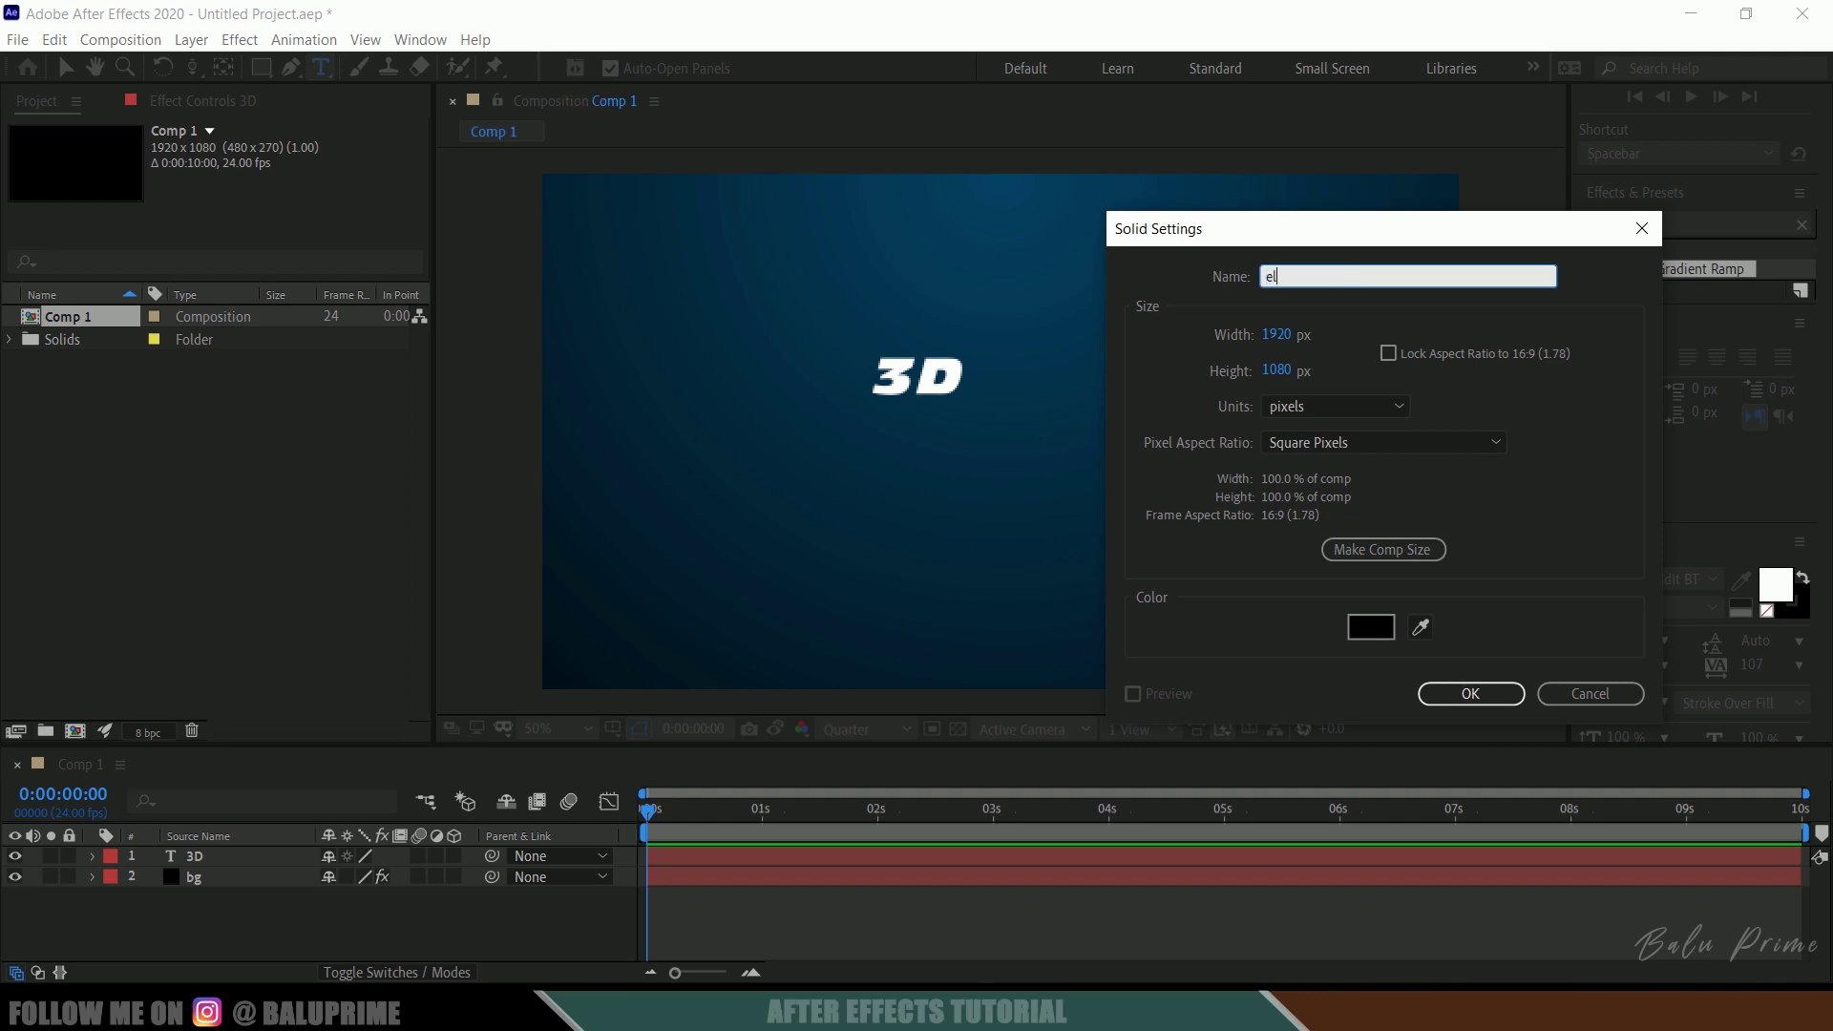
{"action": "type", "text": "ement"}
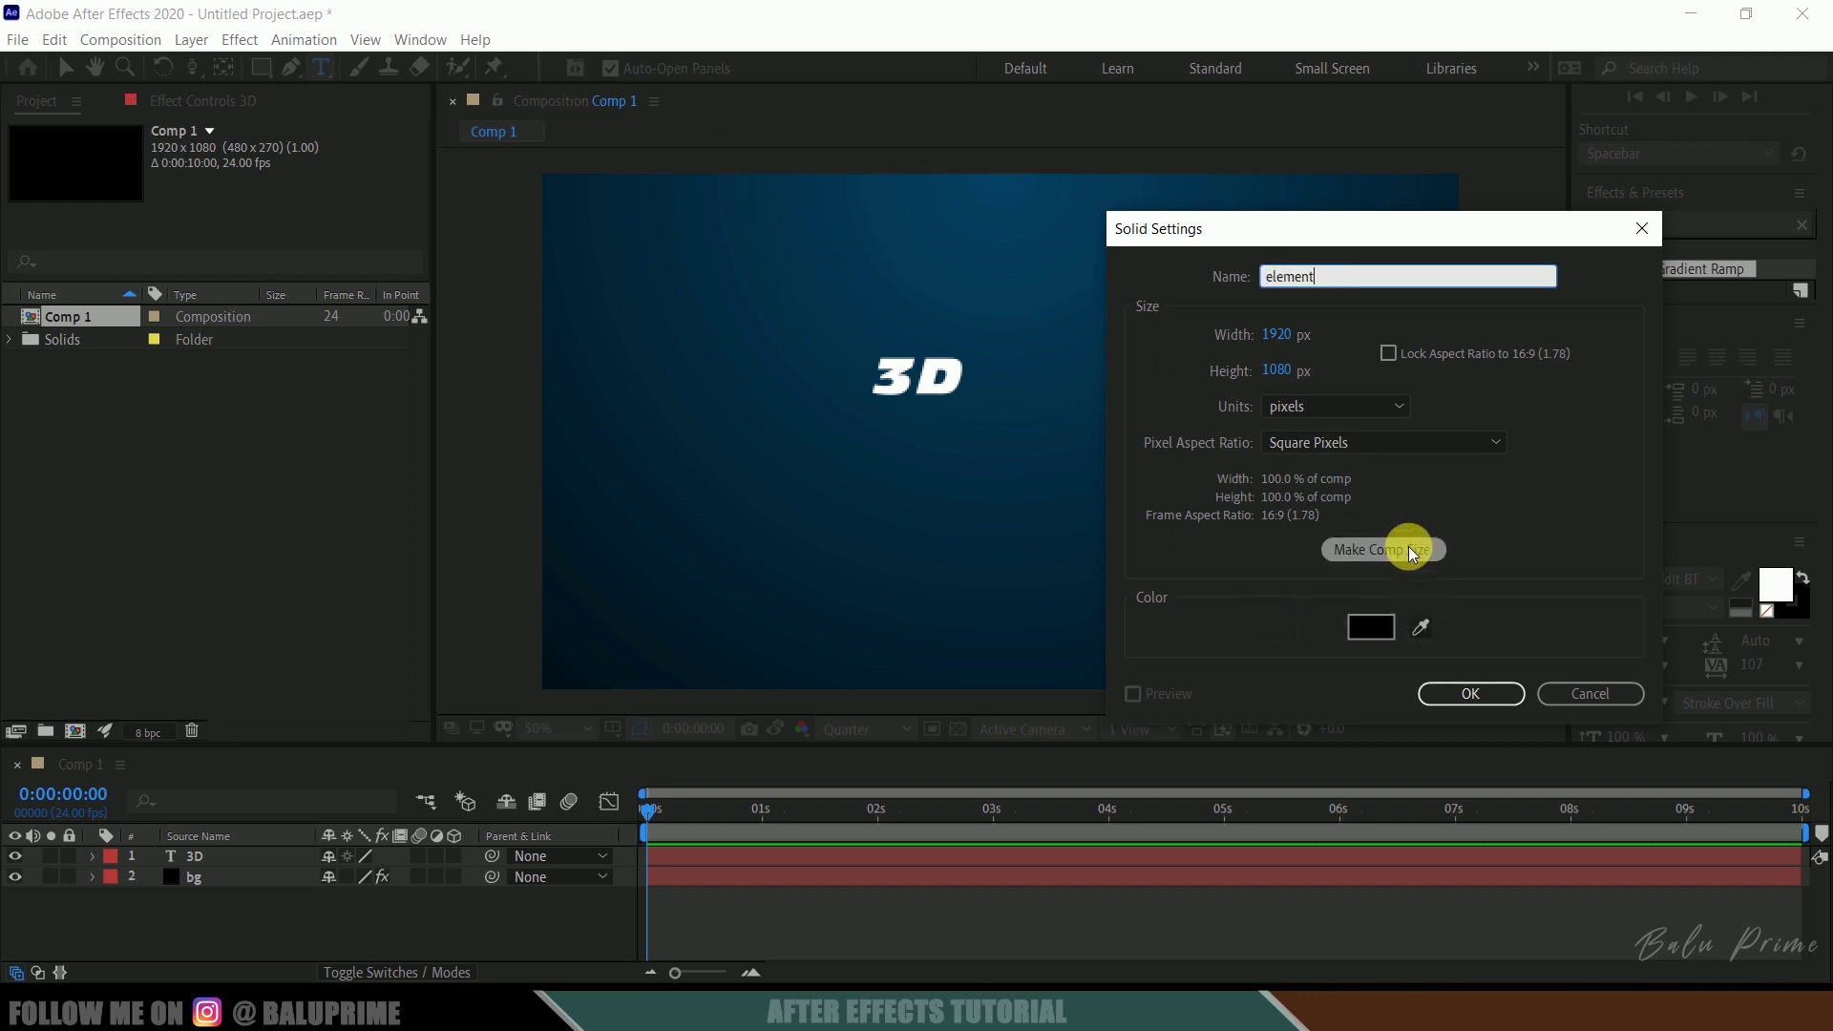
{"action": "left_click", "coordinate": [1404, 550]}
{"action": "left_click", "coordinate": [1468, 694]}
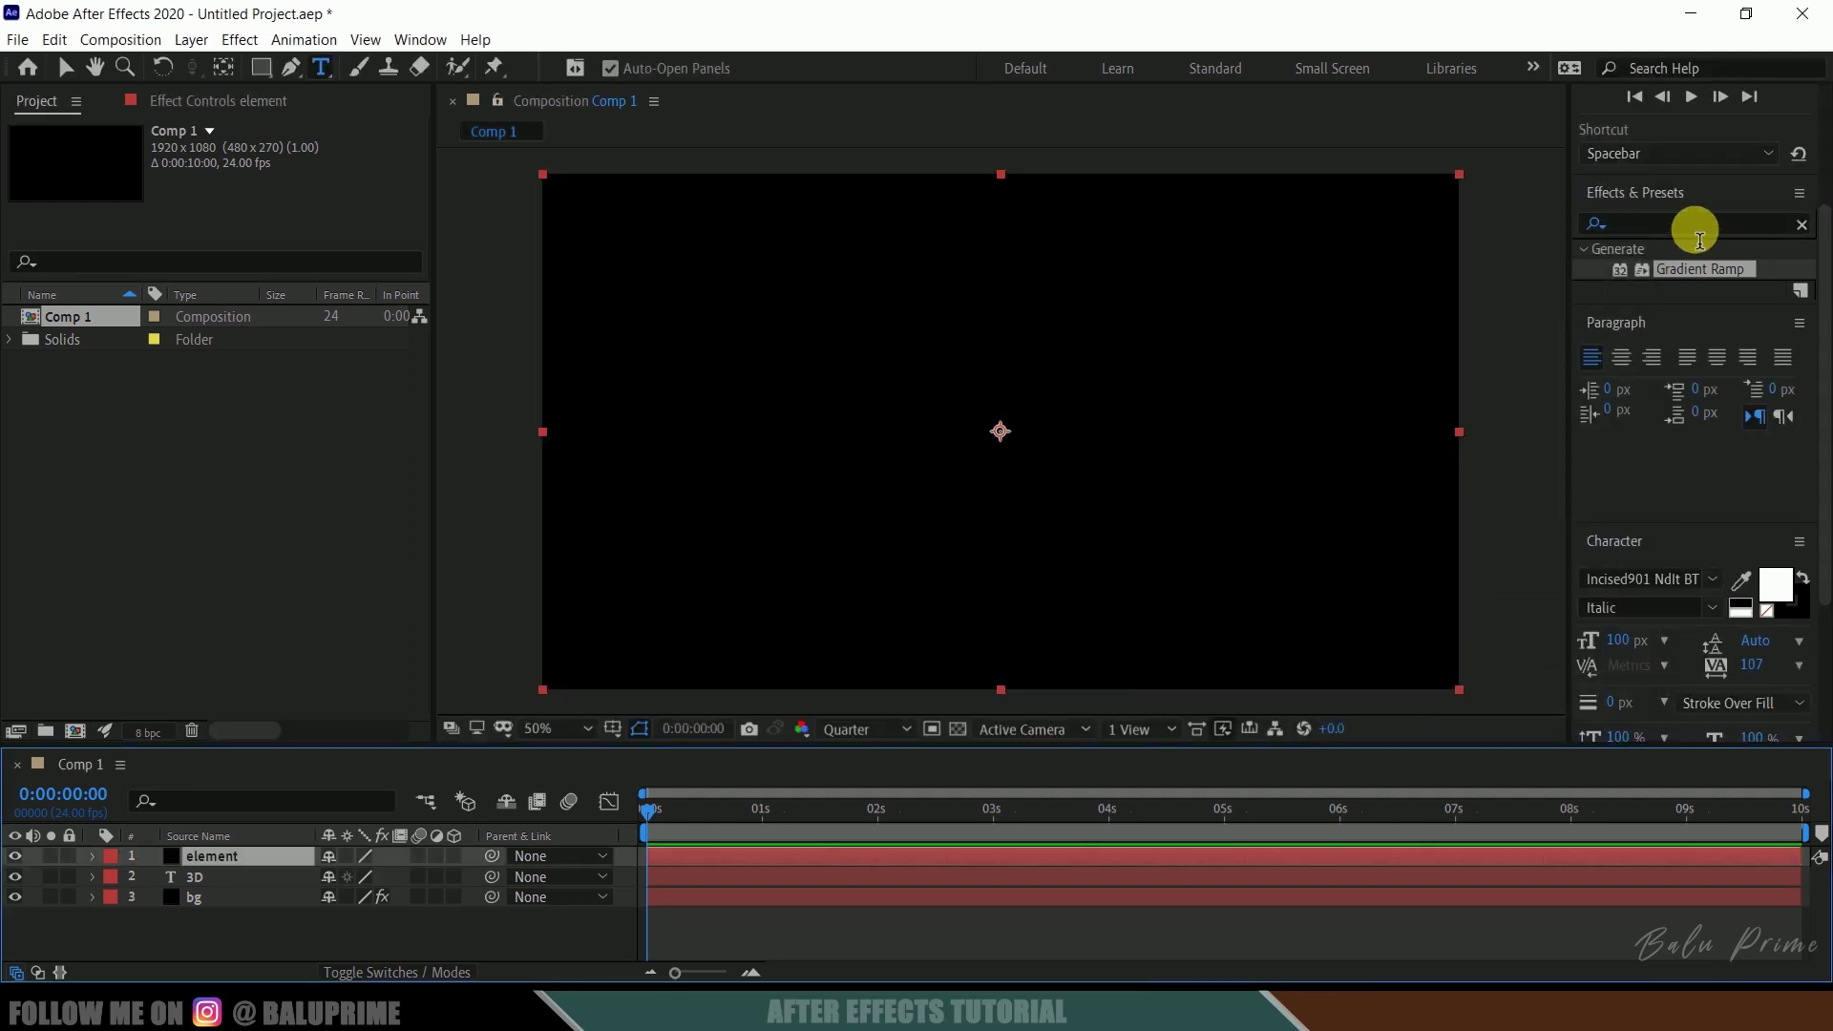
{"action": "left_click", "coordinate": [1685, 223]}
{"action": "type", "text": "elem"}
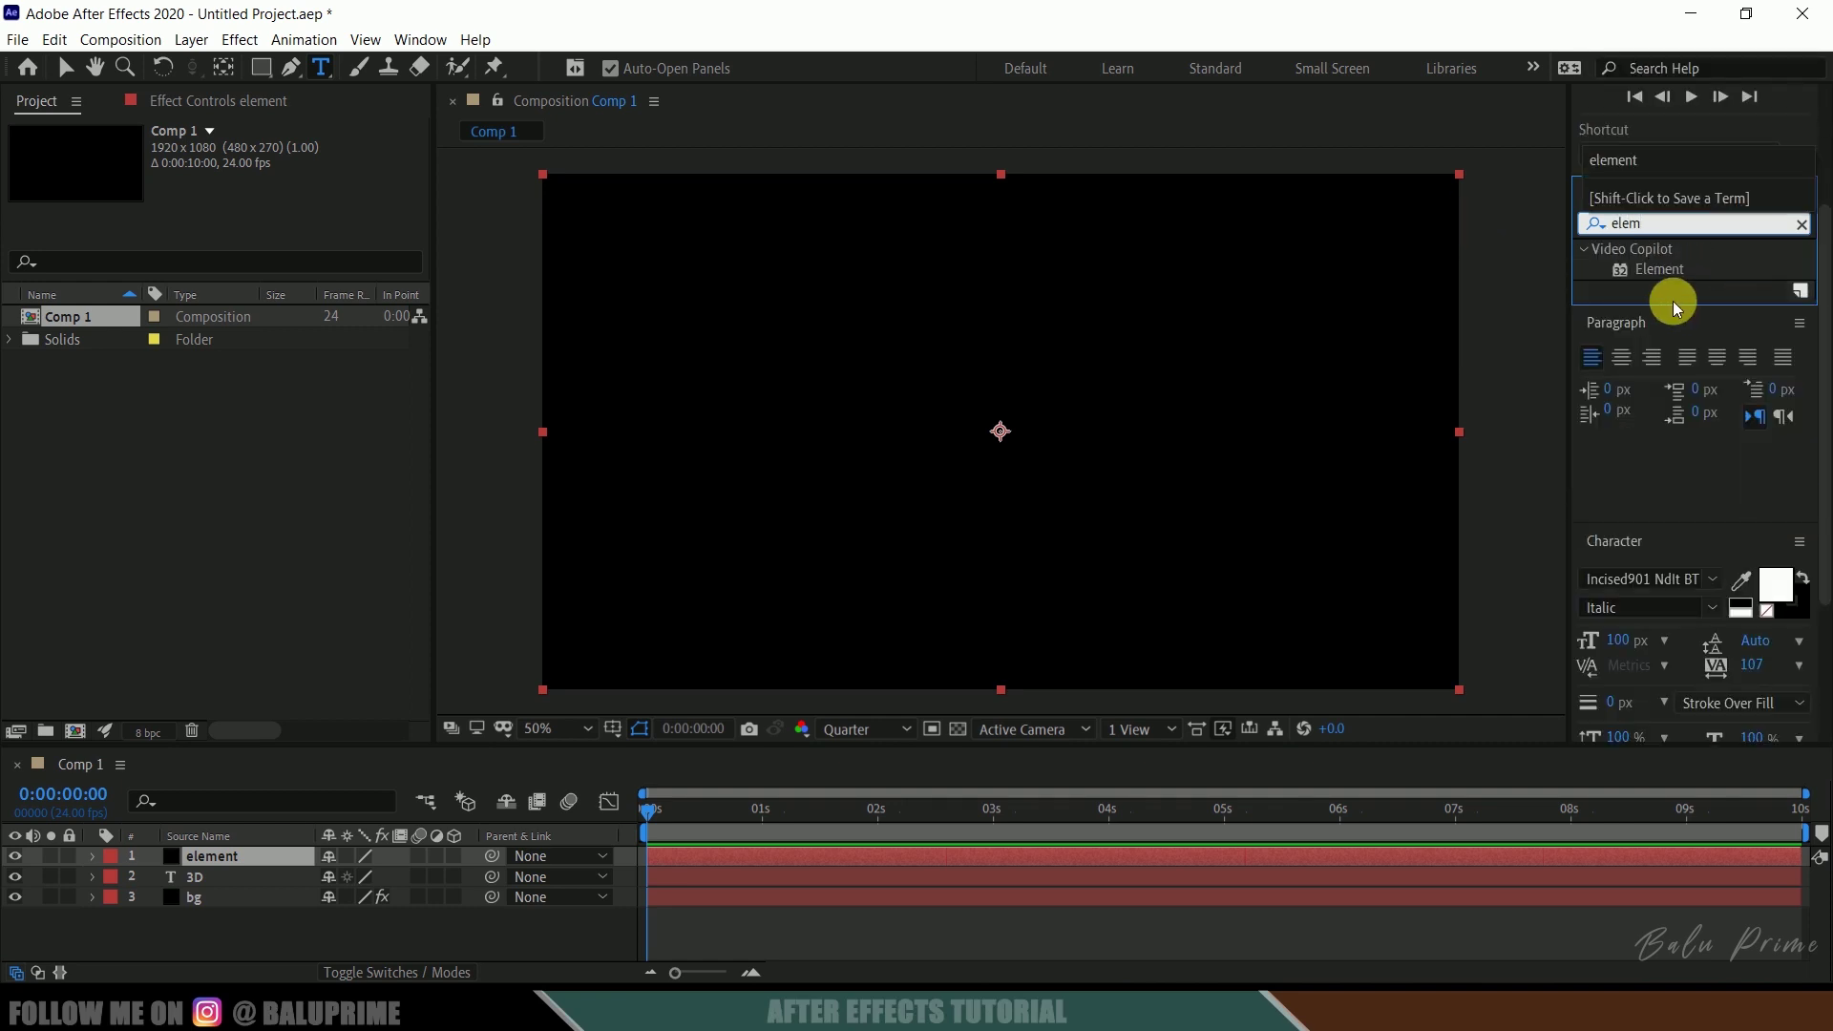
- Apply Element to the element layer and set Path Layer 1 to '2. 3D'
{"action": "left_click", "coordinate": [1656, 275]}
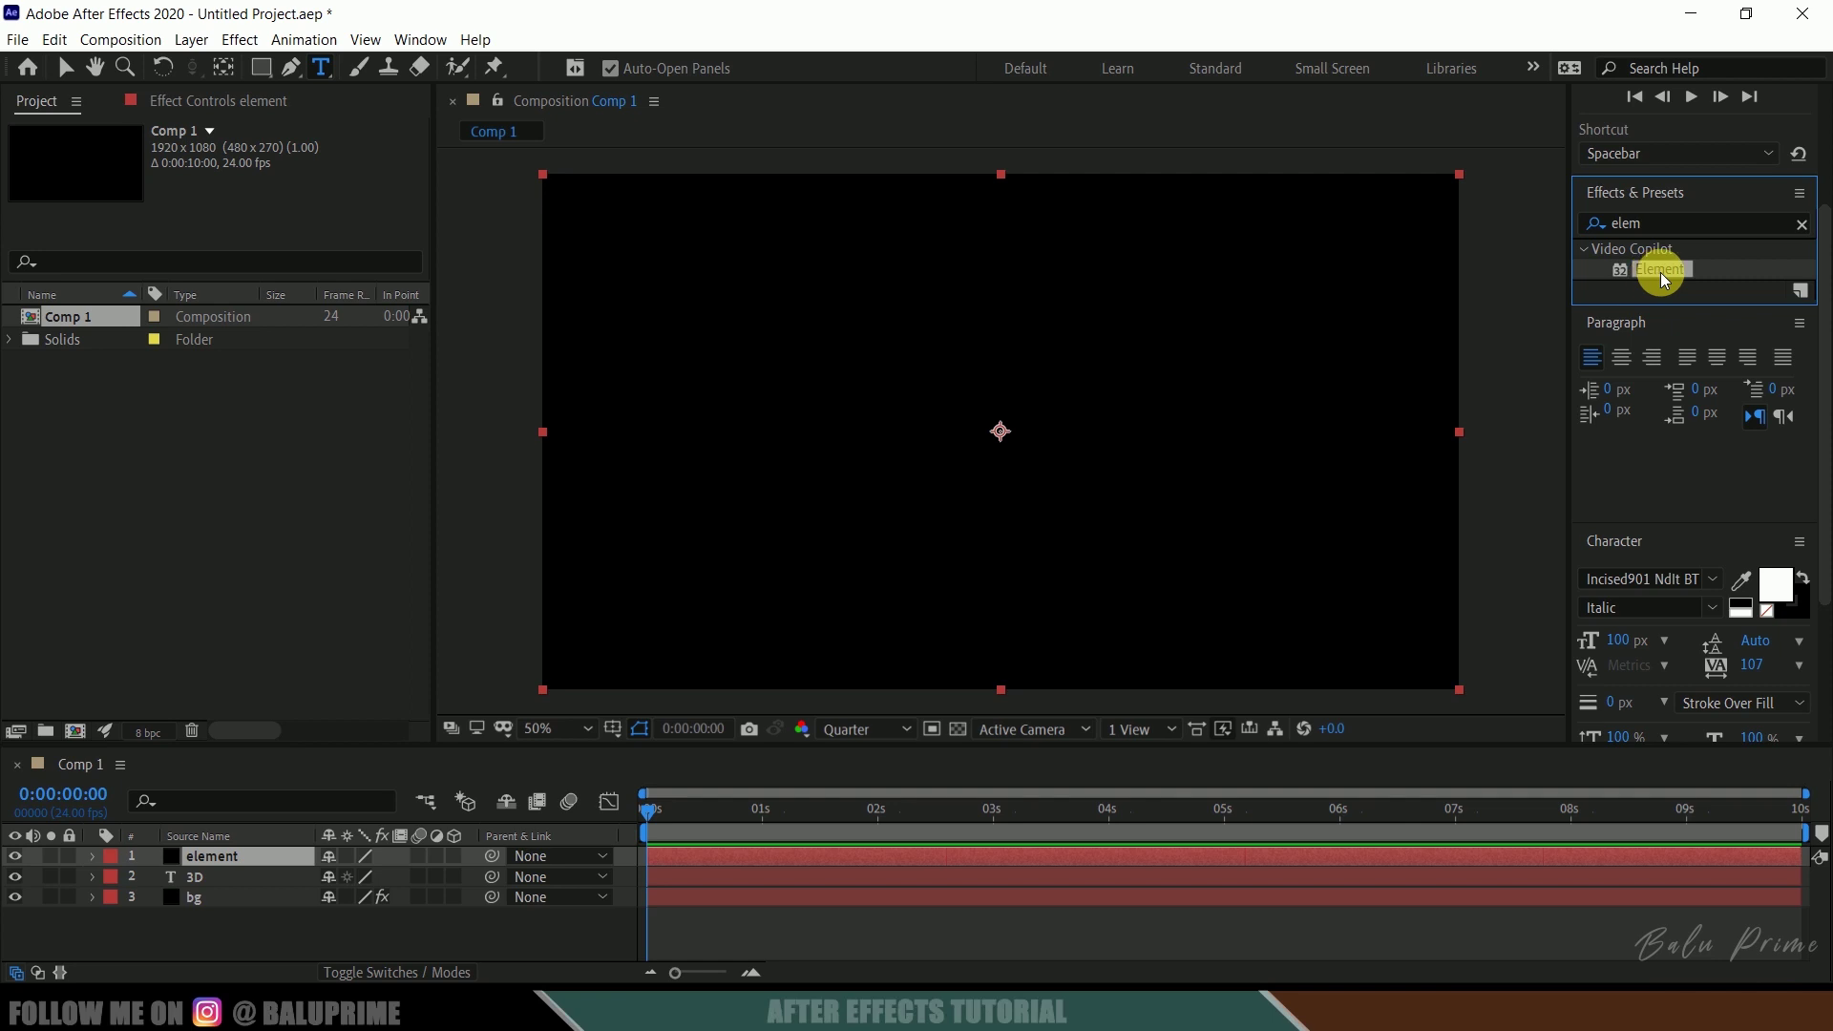
{"action": "left_click_drag", "start_coordinate": [1661, 277], "coordinate": [271, 854]}
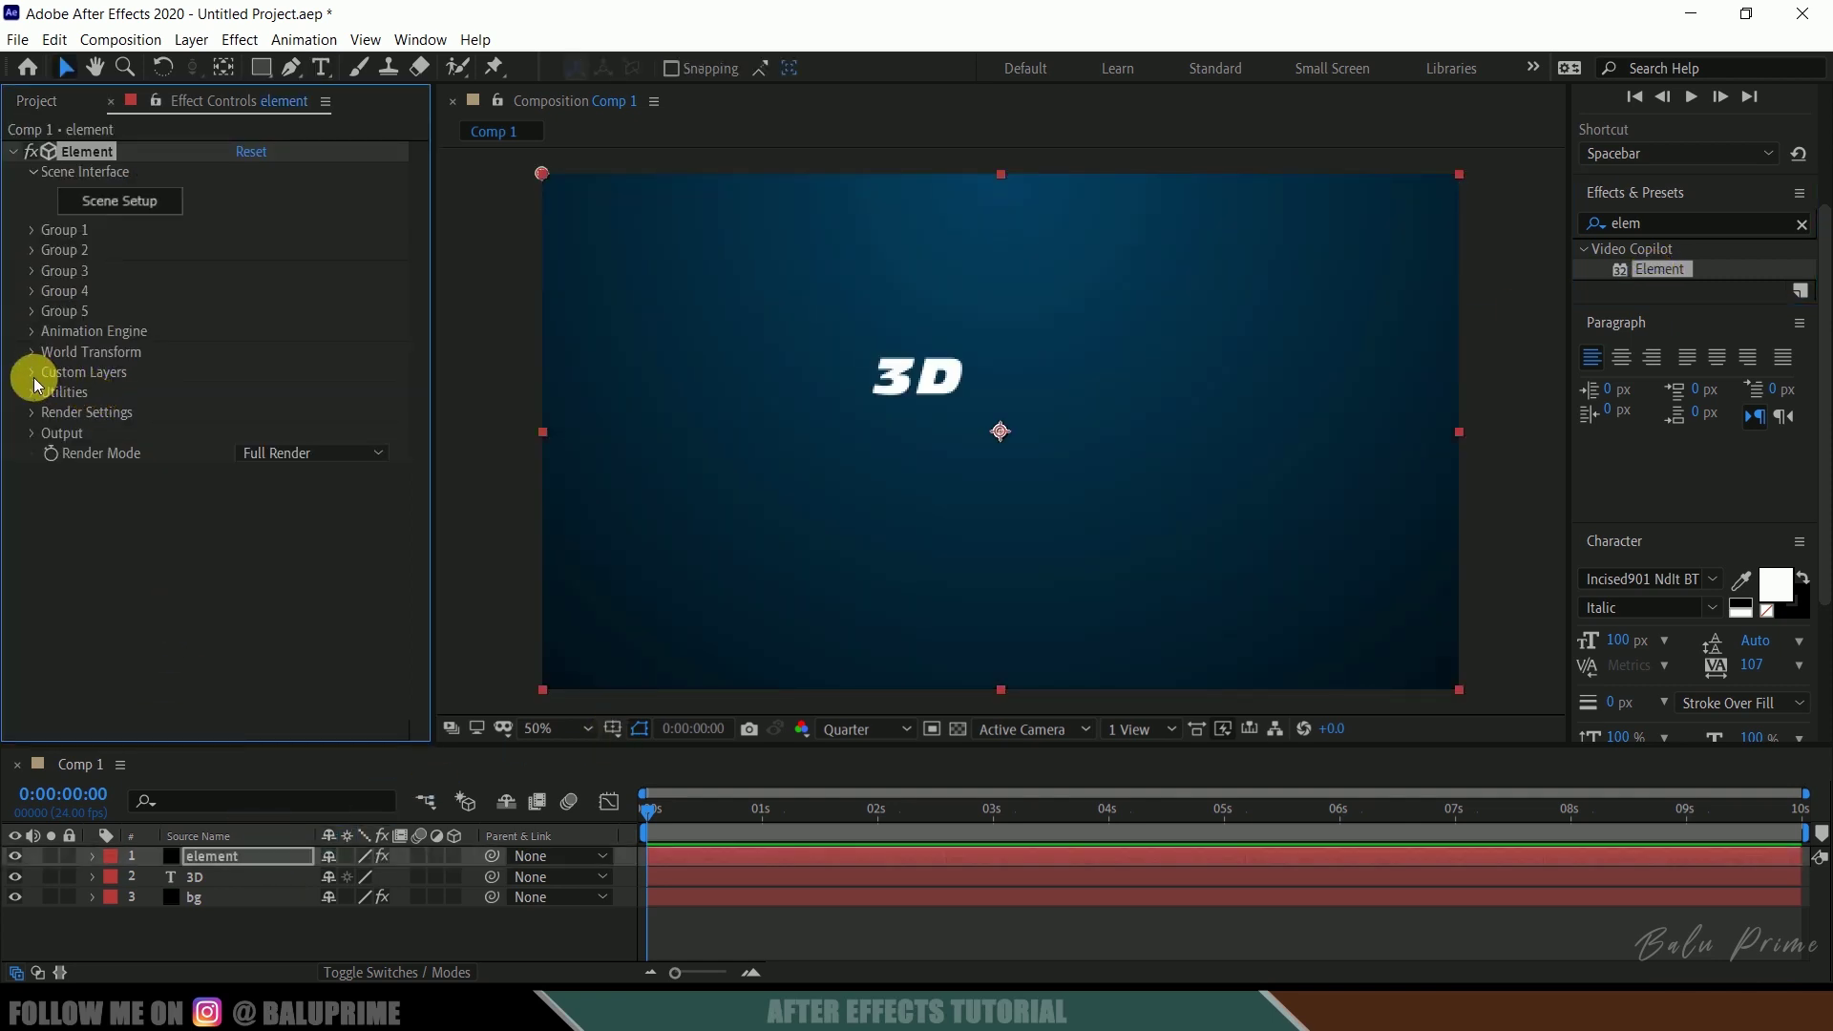
{"action": "left_click", "coordinate": [31, 375]}
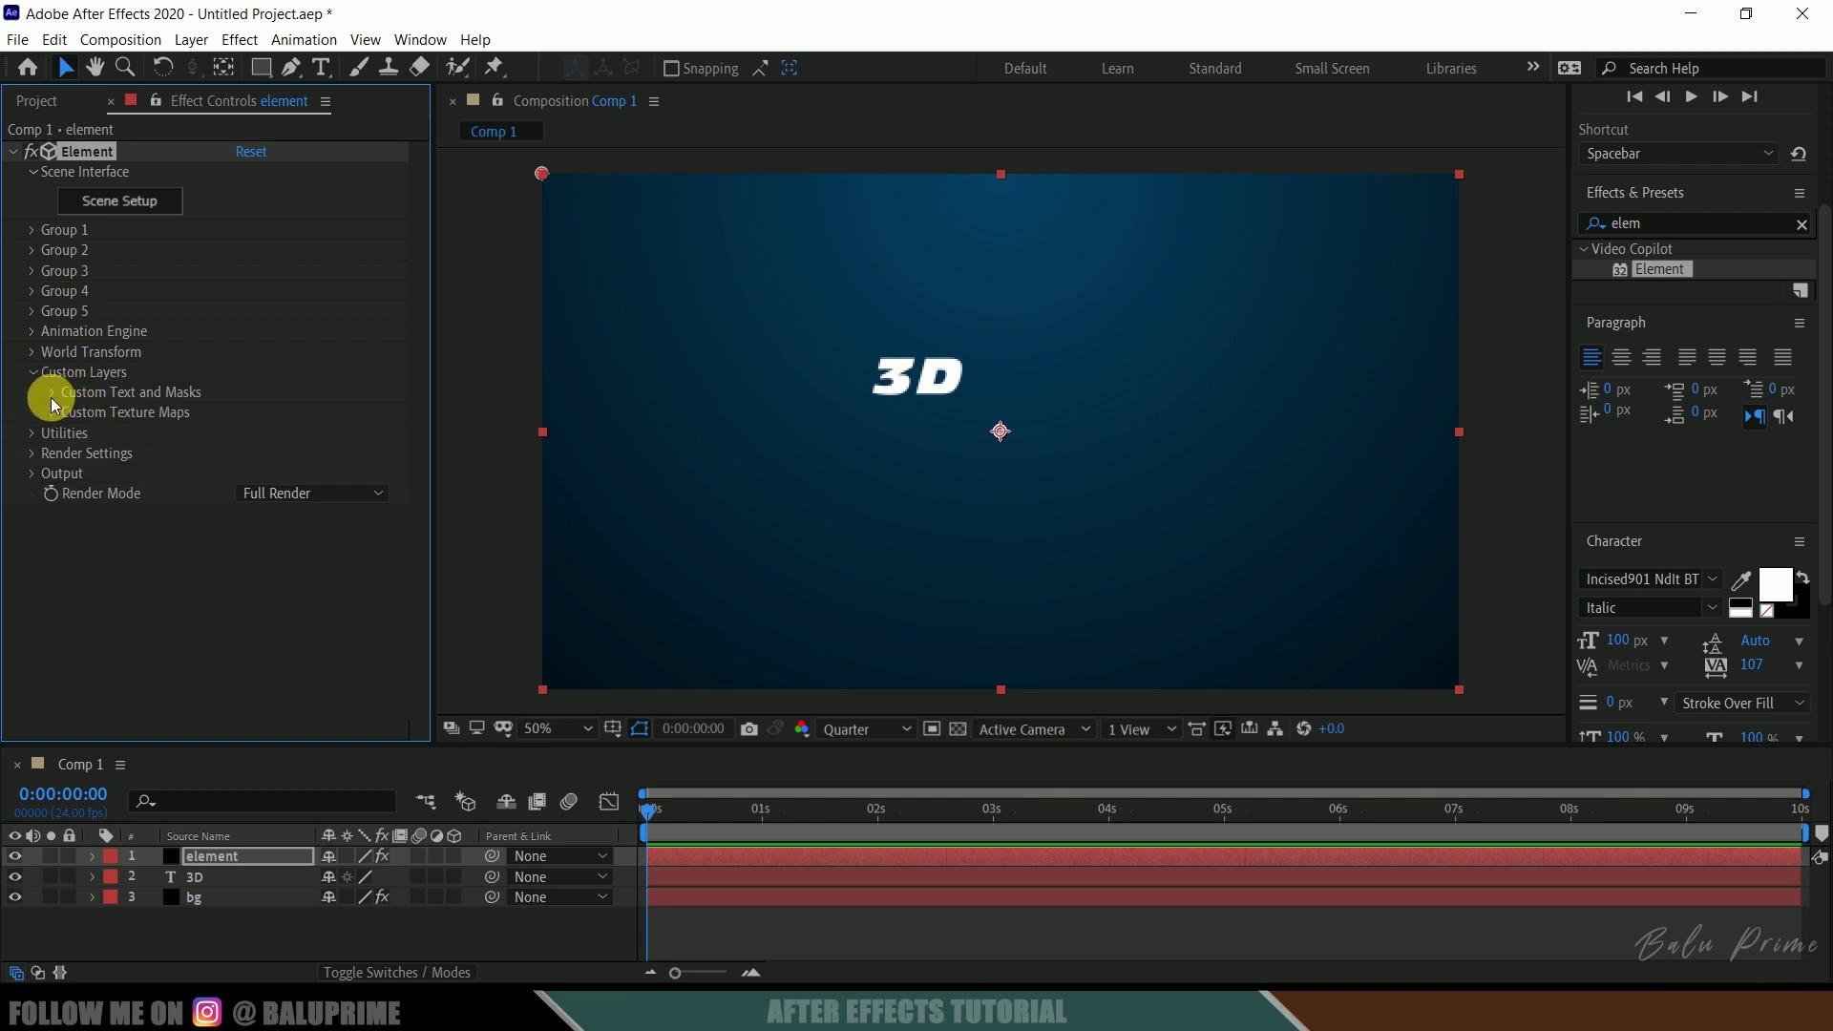
{"action": "left_click", "coordinate": [53, 395]}
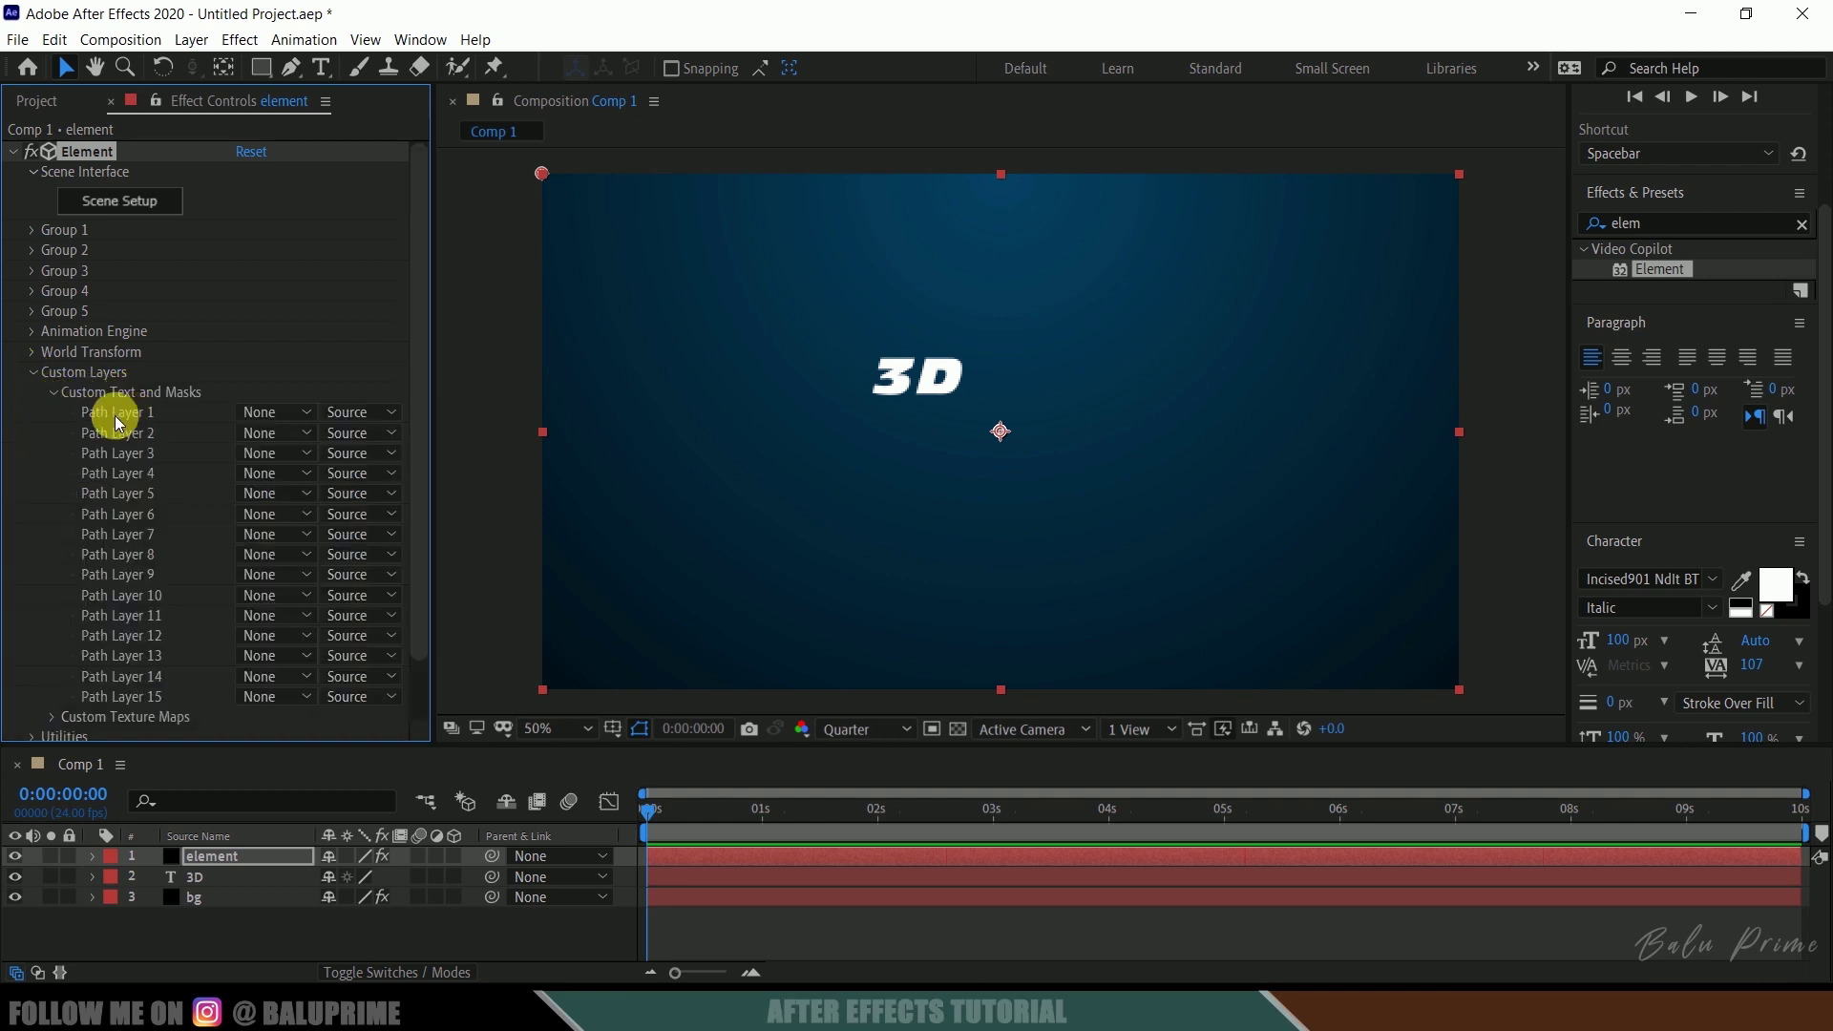
{"action": "left_click", "coordinate": [241, 411]}
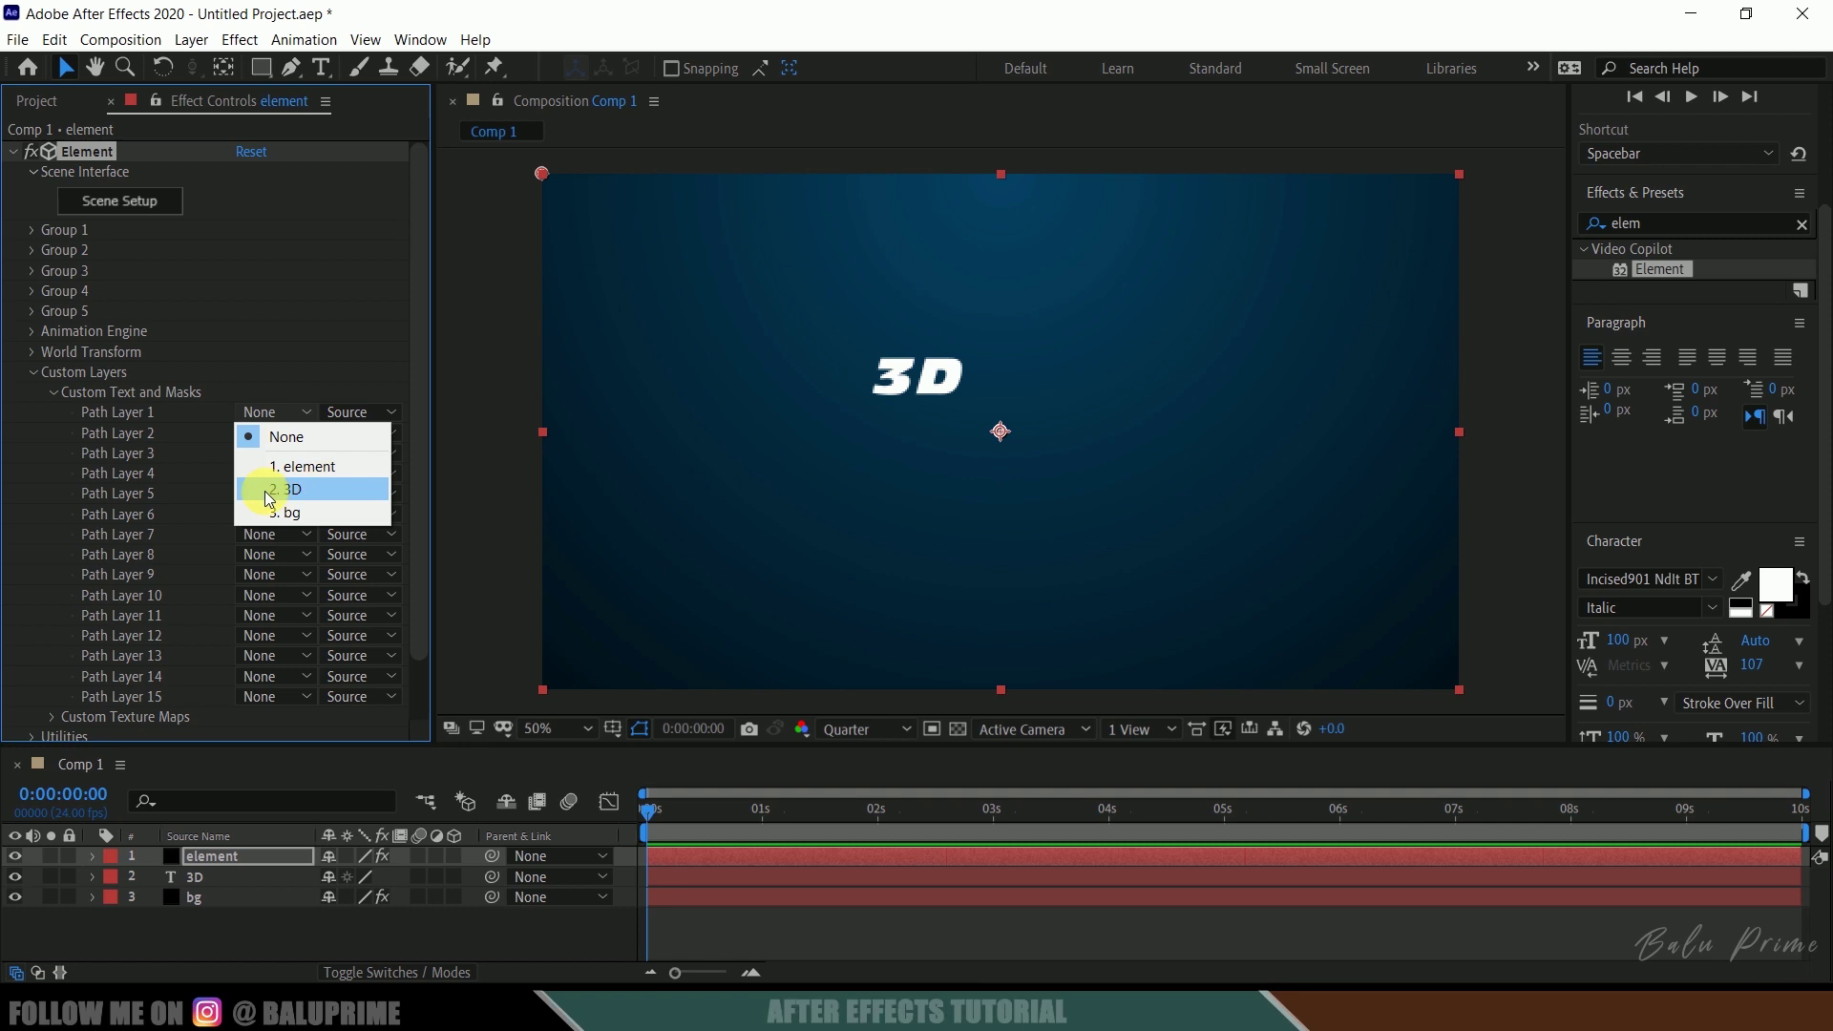
{"action": "left_click", "coordinate": [293, 490]}
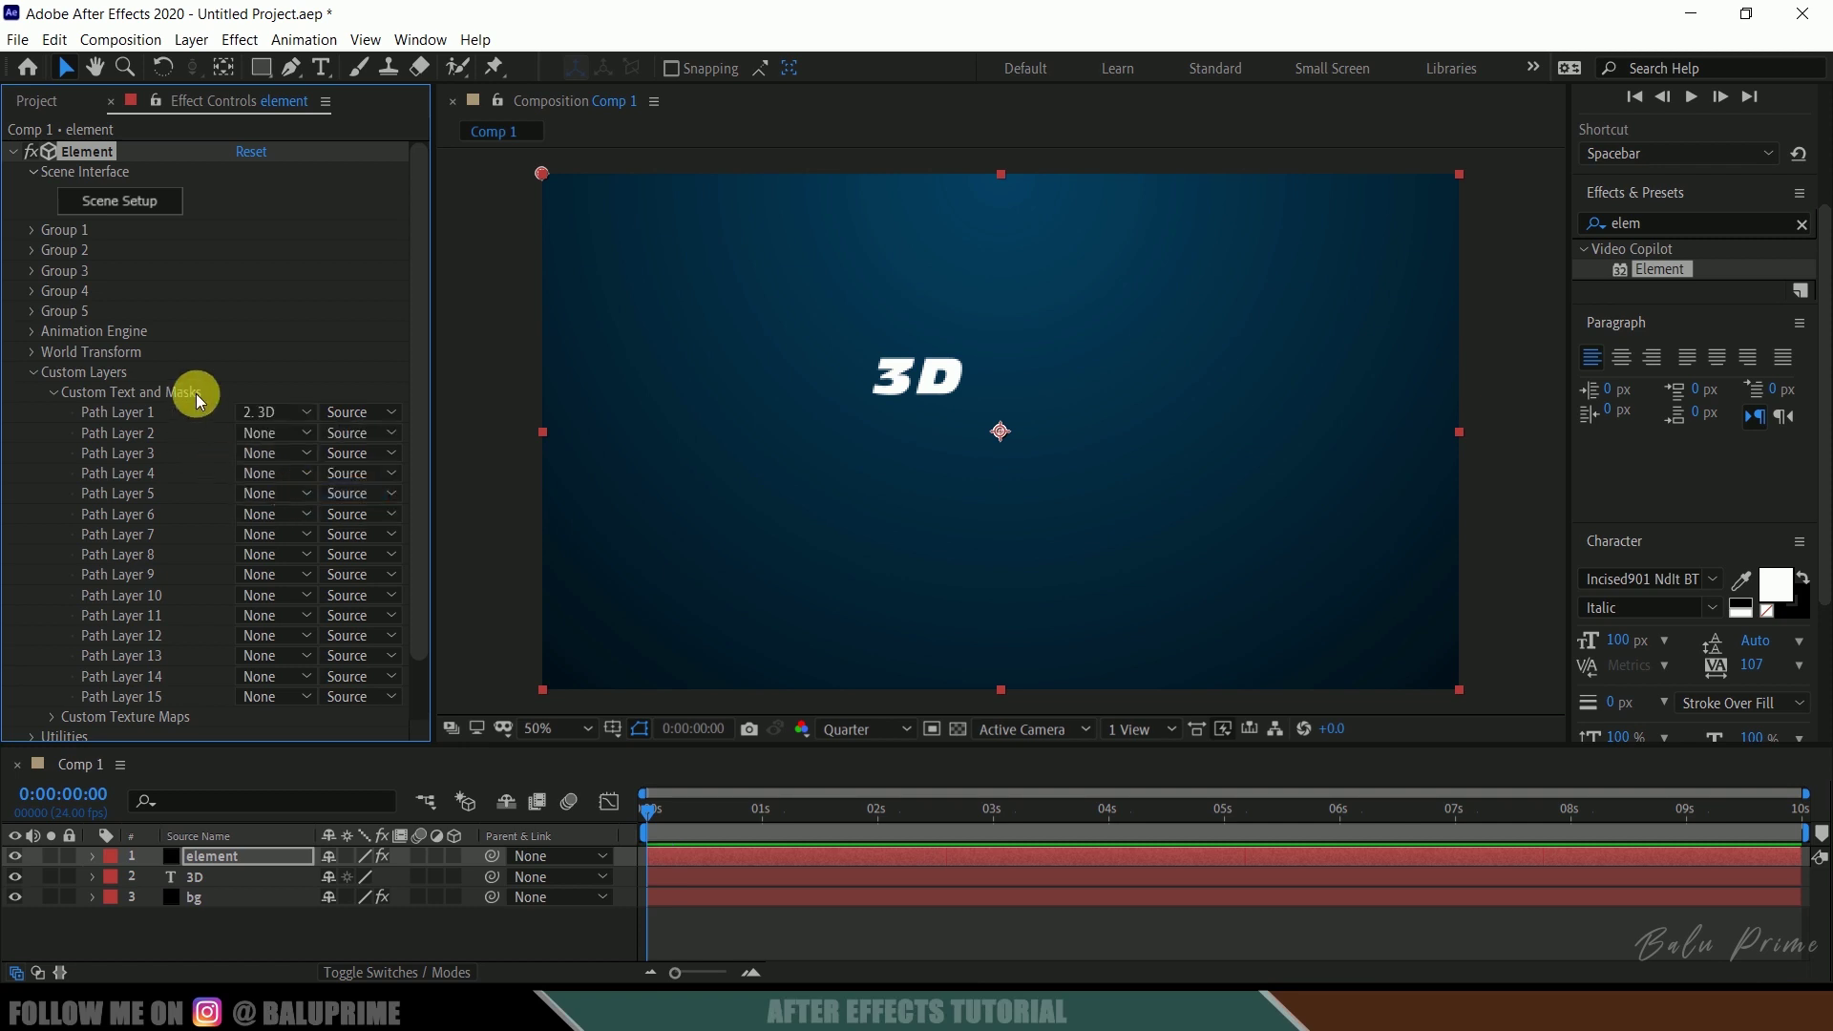
- In Scene Setup, extrude Custom Path 1 into an Extrusion Model of the 3D text
{"action": "left_click", "coordinate": [113, 206]}
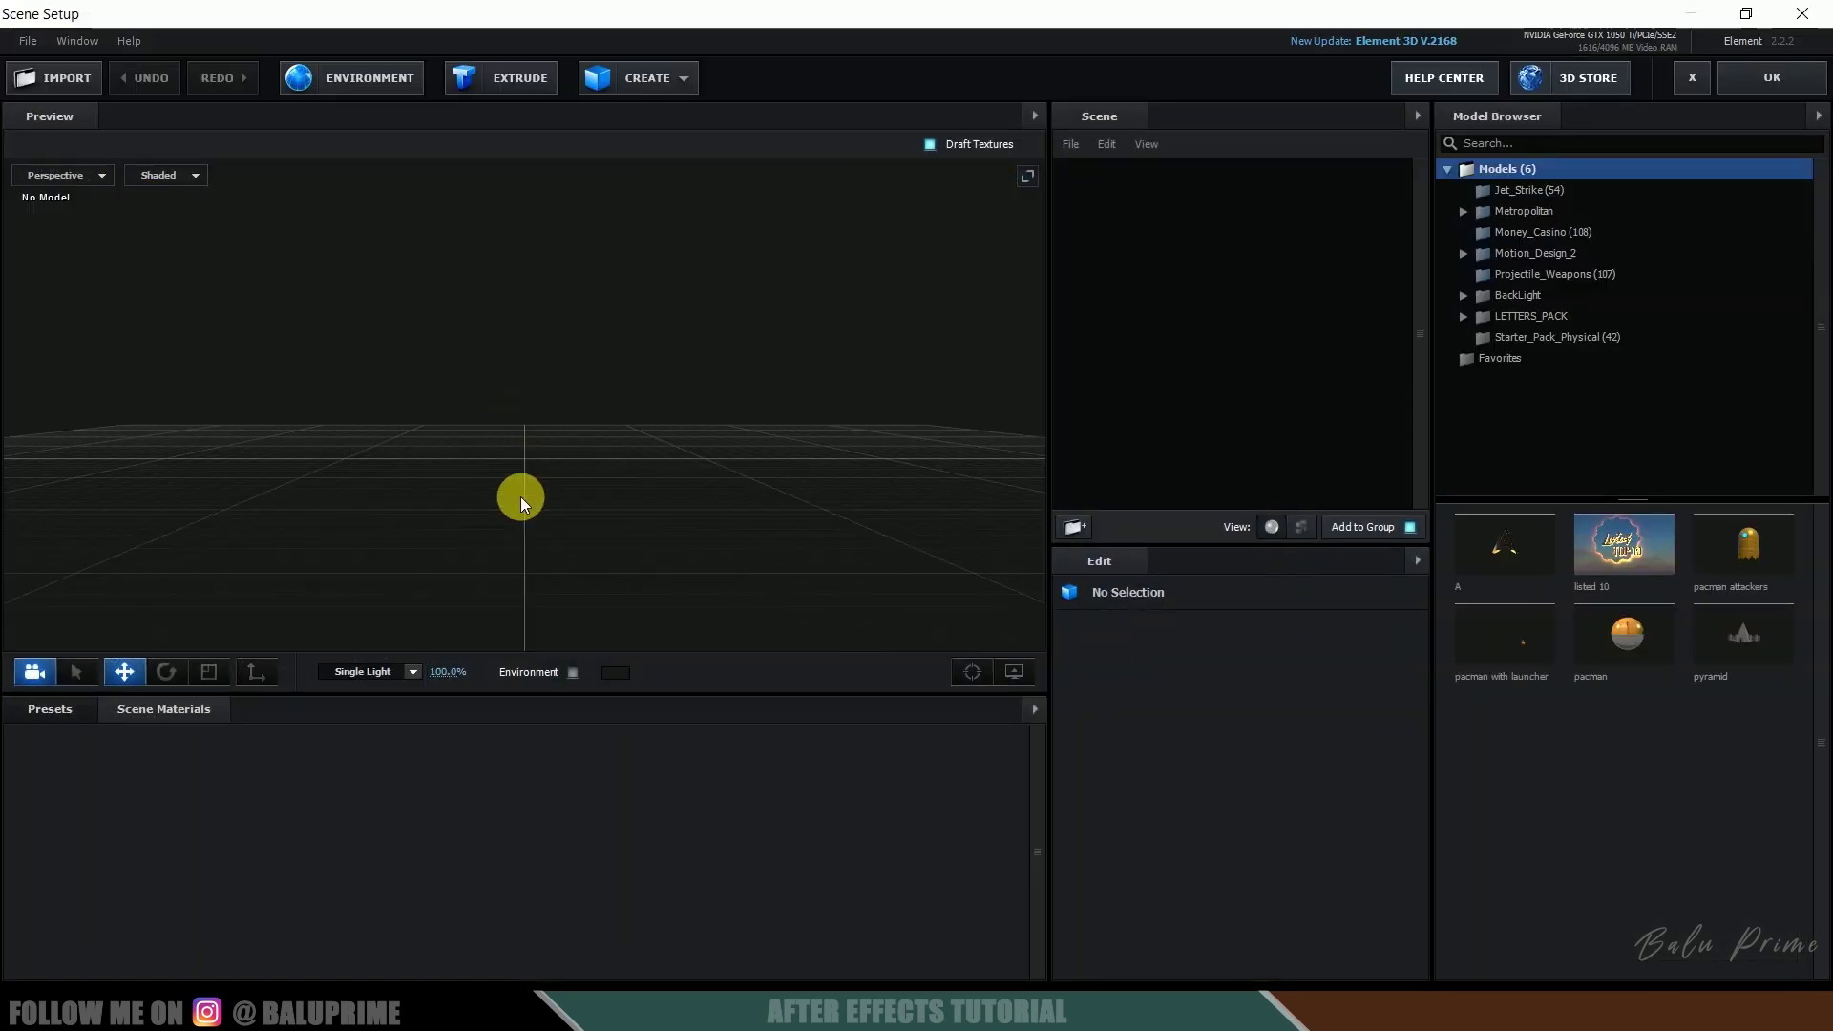
{"action": "left_click_drag", "start_coordinate": [522, 499], "coordinate": [556, 498]}
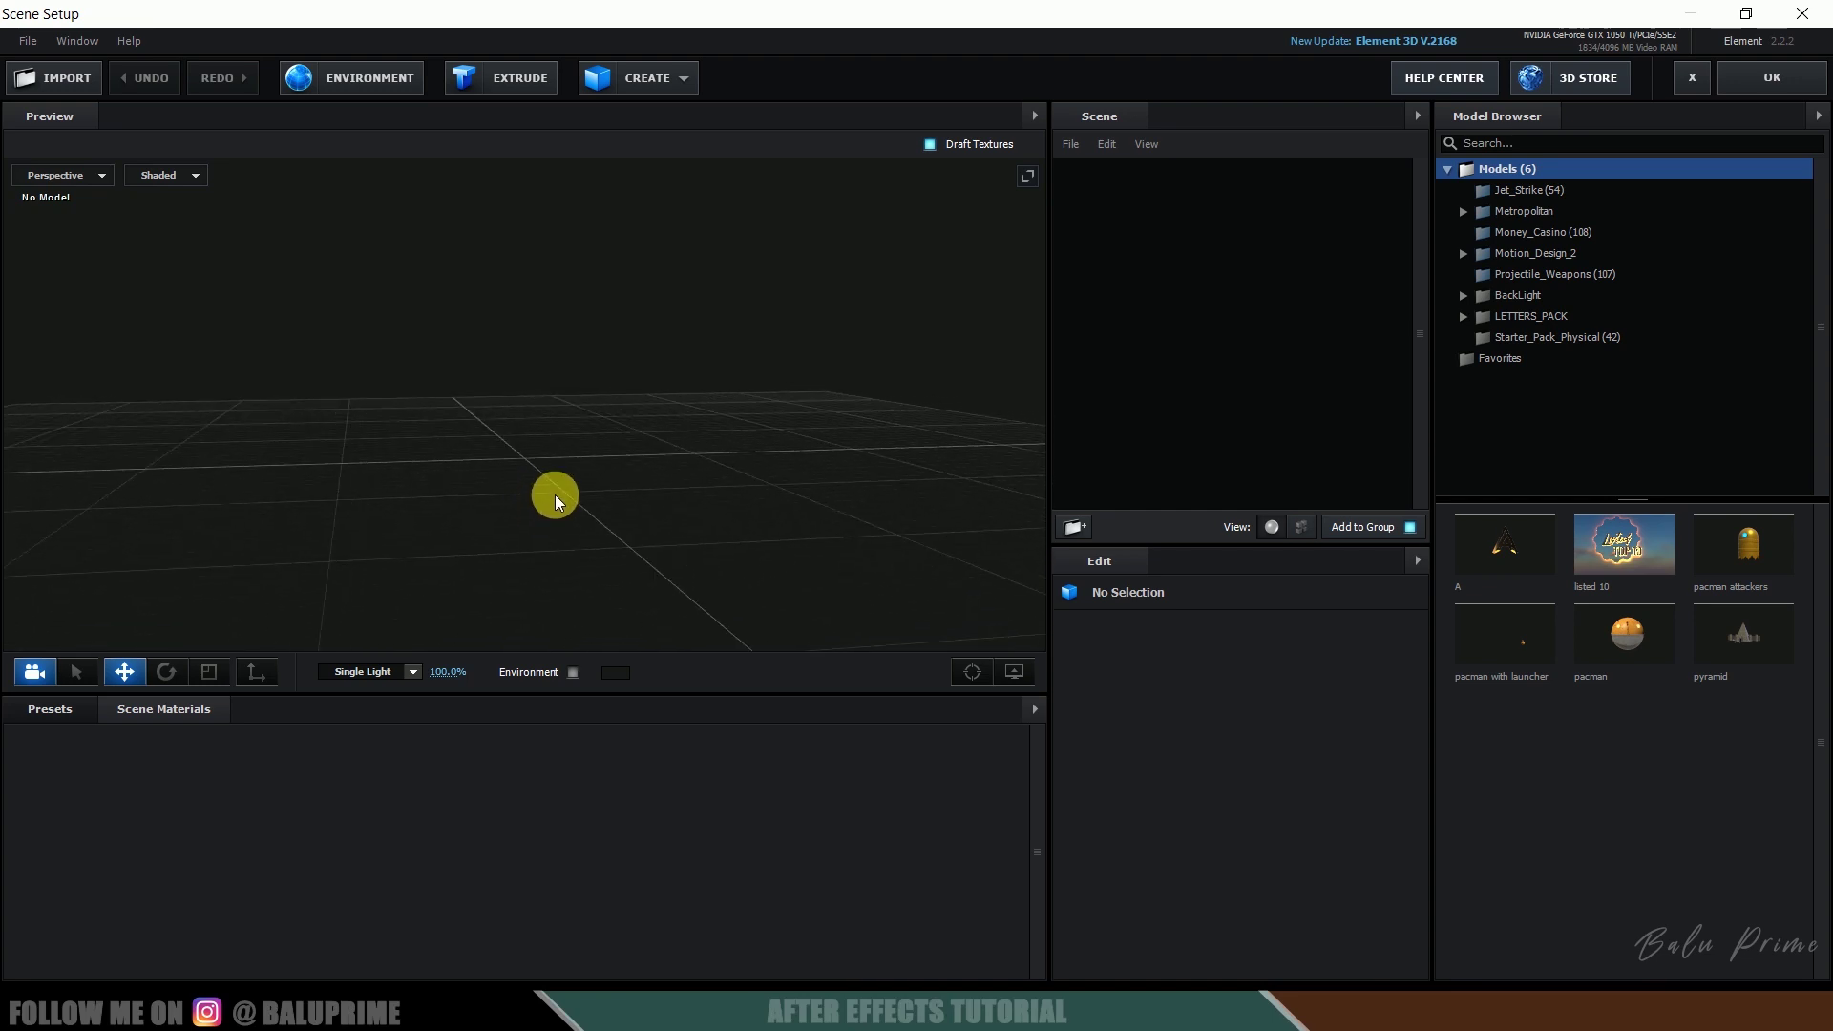
{"action": "left_click", "coordinate": [512, 84]}
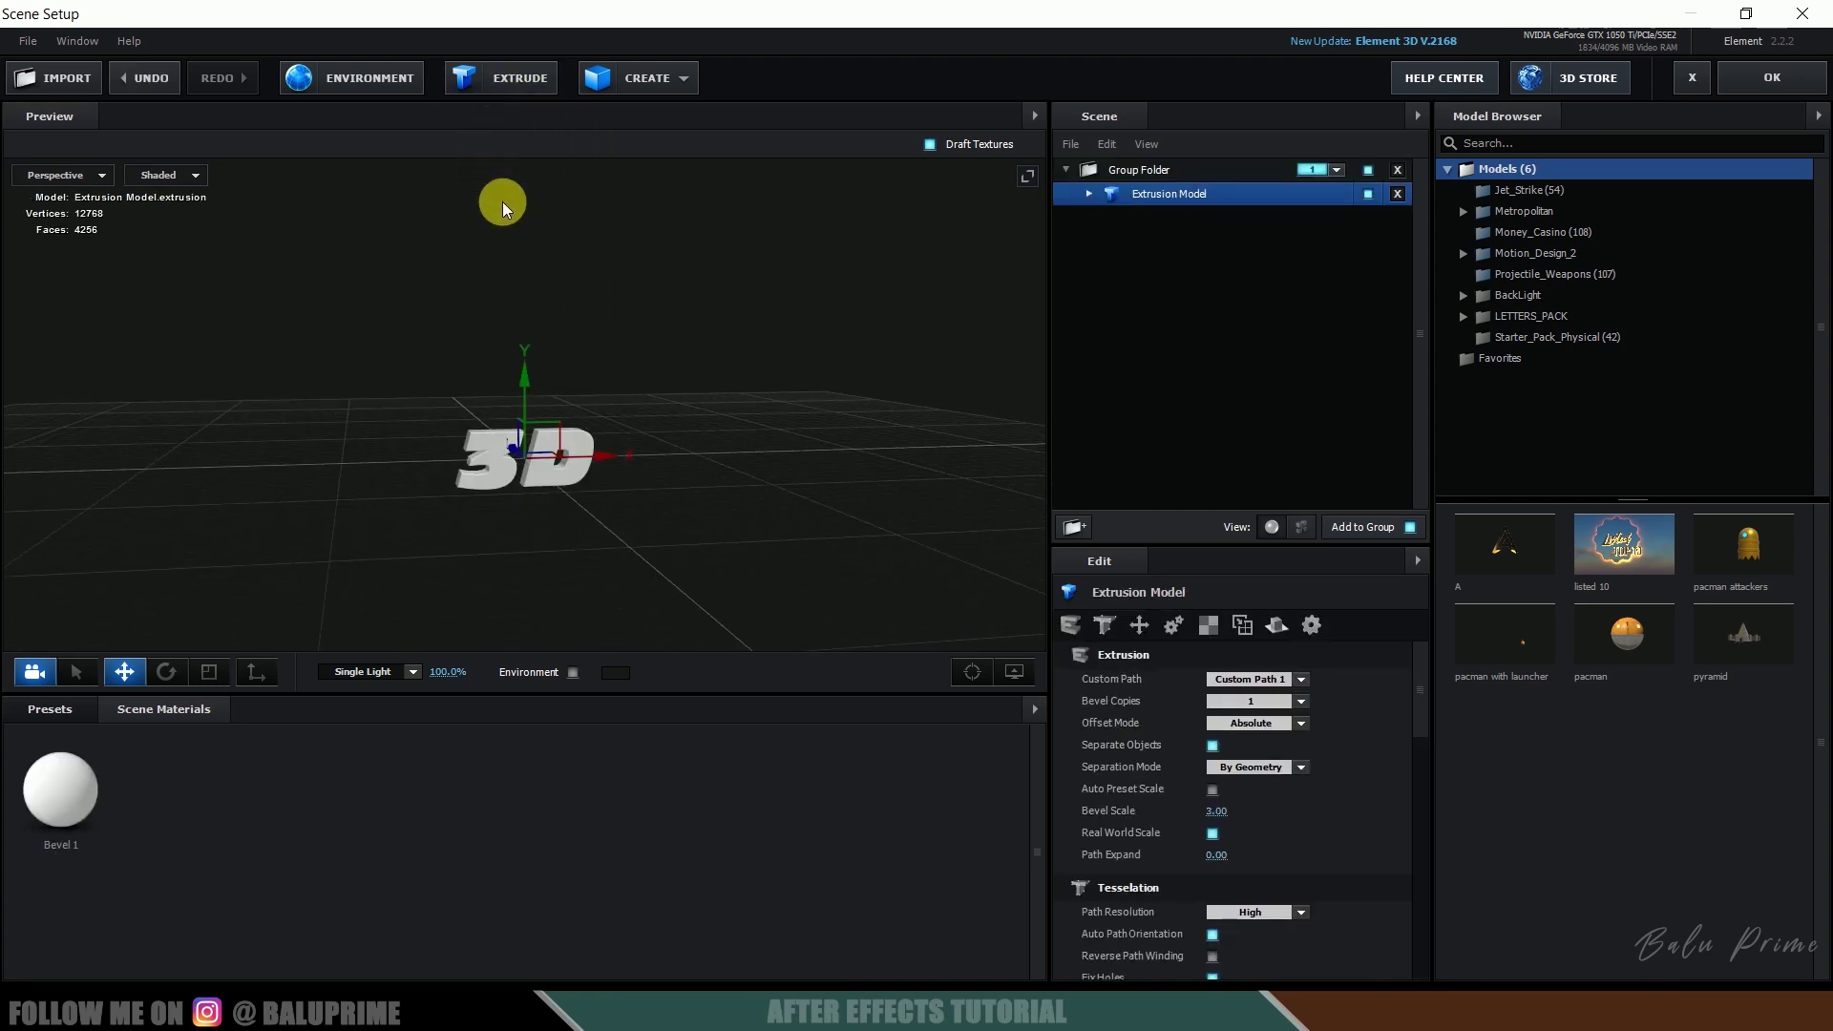
{"action": "left_click_drag", "start_coordinate": [724, 405], "coordinate": [963, 296]}
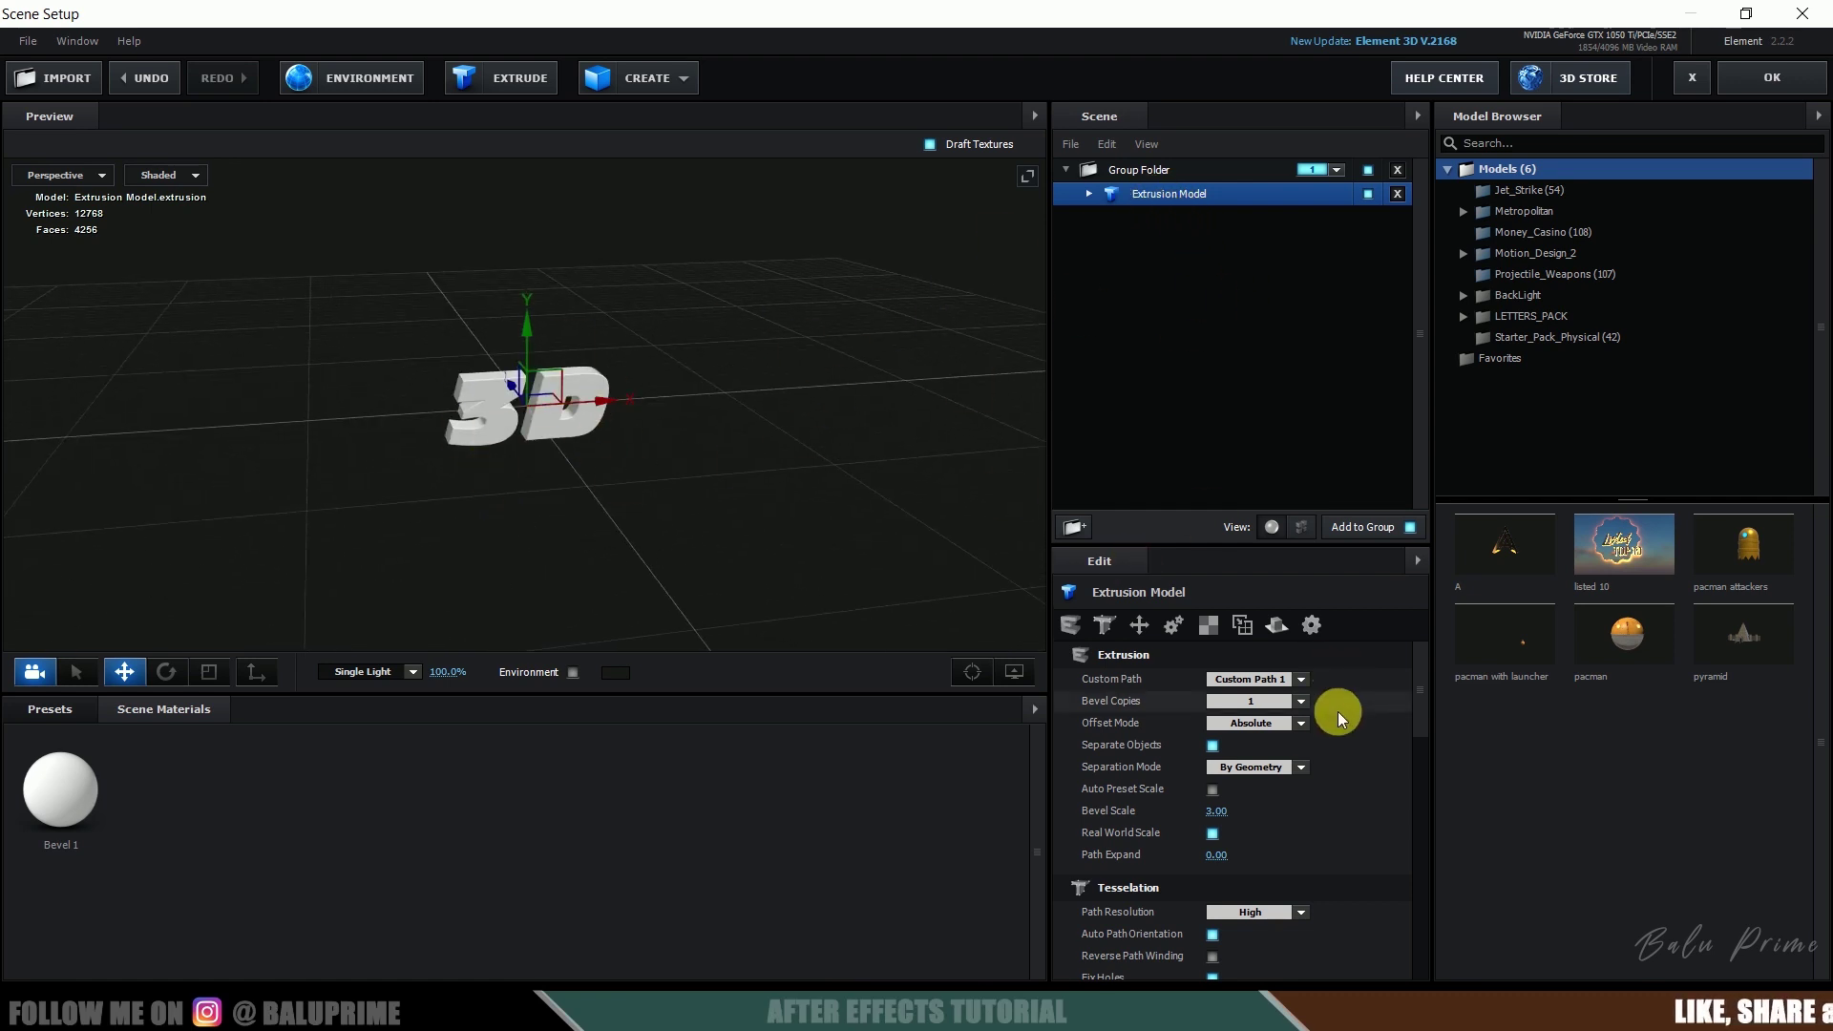
- Set the extrusion model's Scale to 250 and check its Bevel 1 material
{"action": "scroll", "coordinate": [1342, 725], "scroll_direction": "down", "scroll_amount": 3}
{"action": "scroll", "coordinate": [1344, 735], "scroll_direction": "down", "scroll_amount": 2}
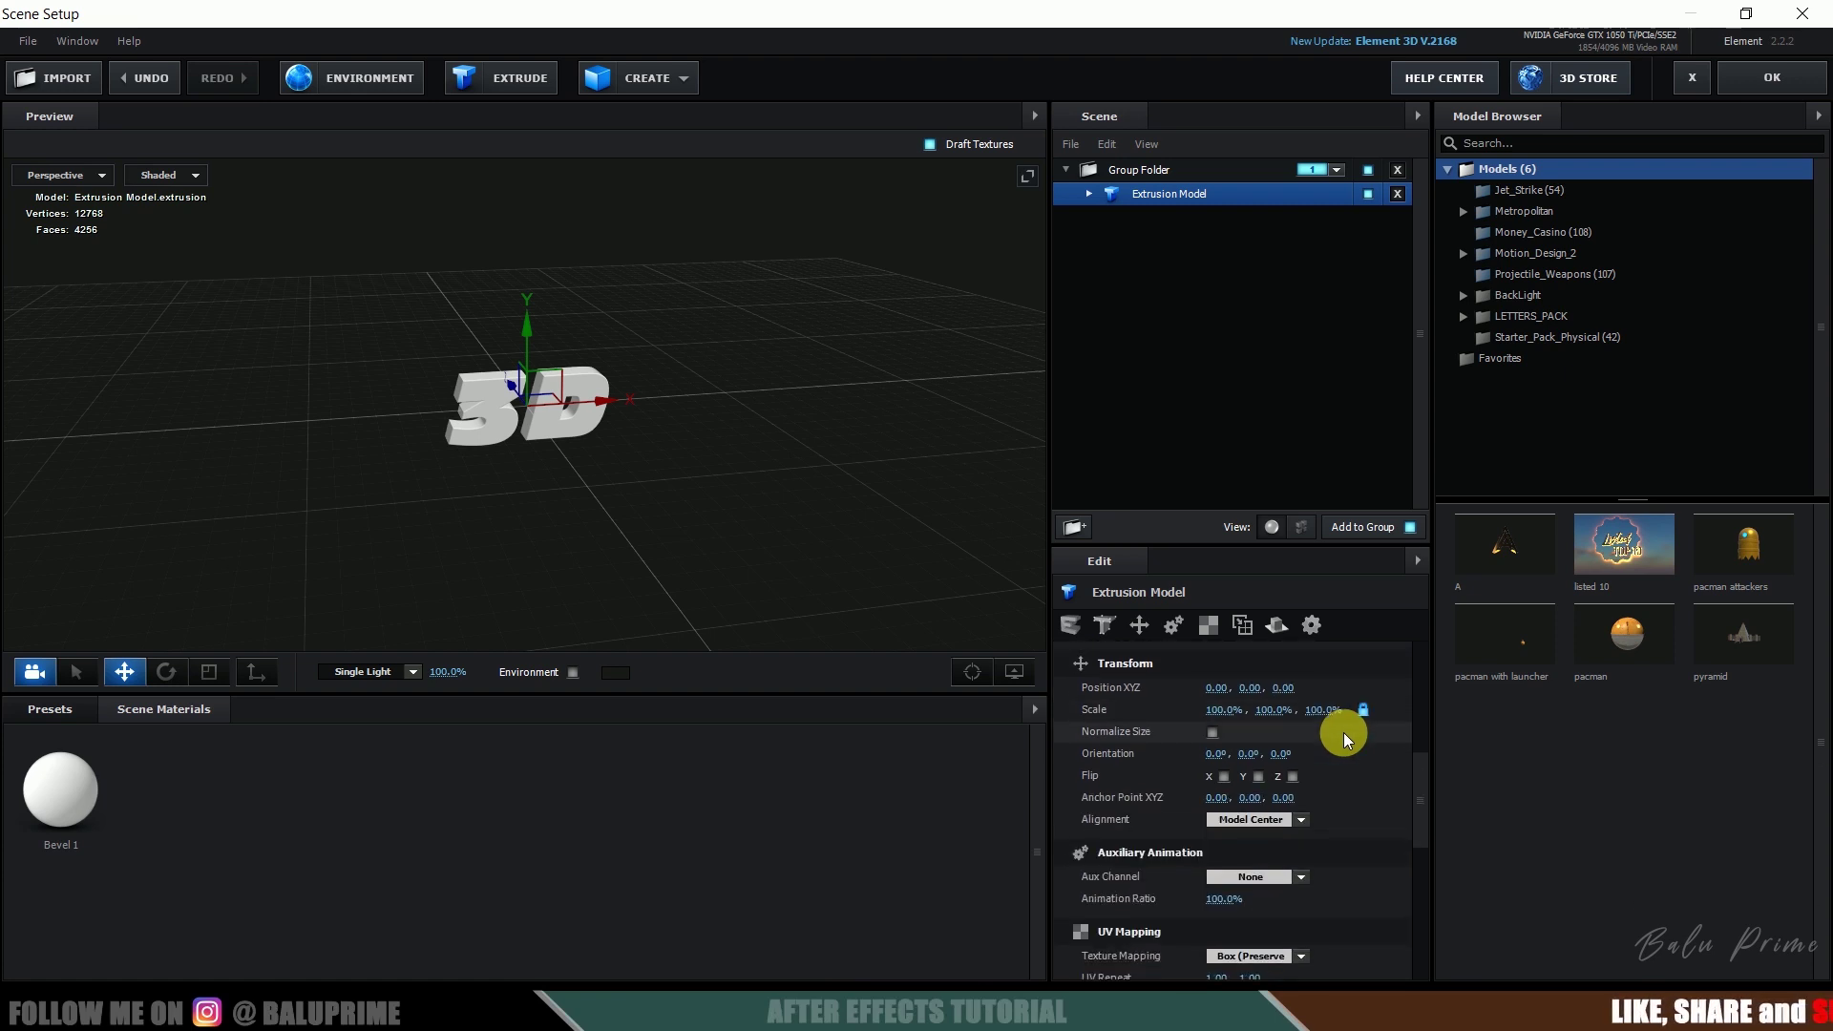
{"action": "left_click", "coordinate": [1225, 703]}
{"action": "type", "text": "250"}
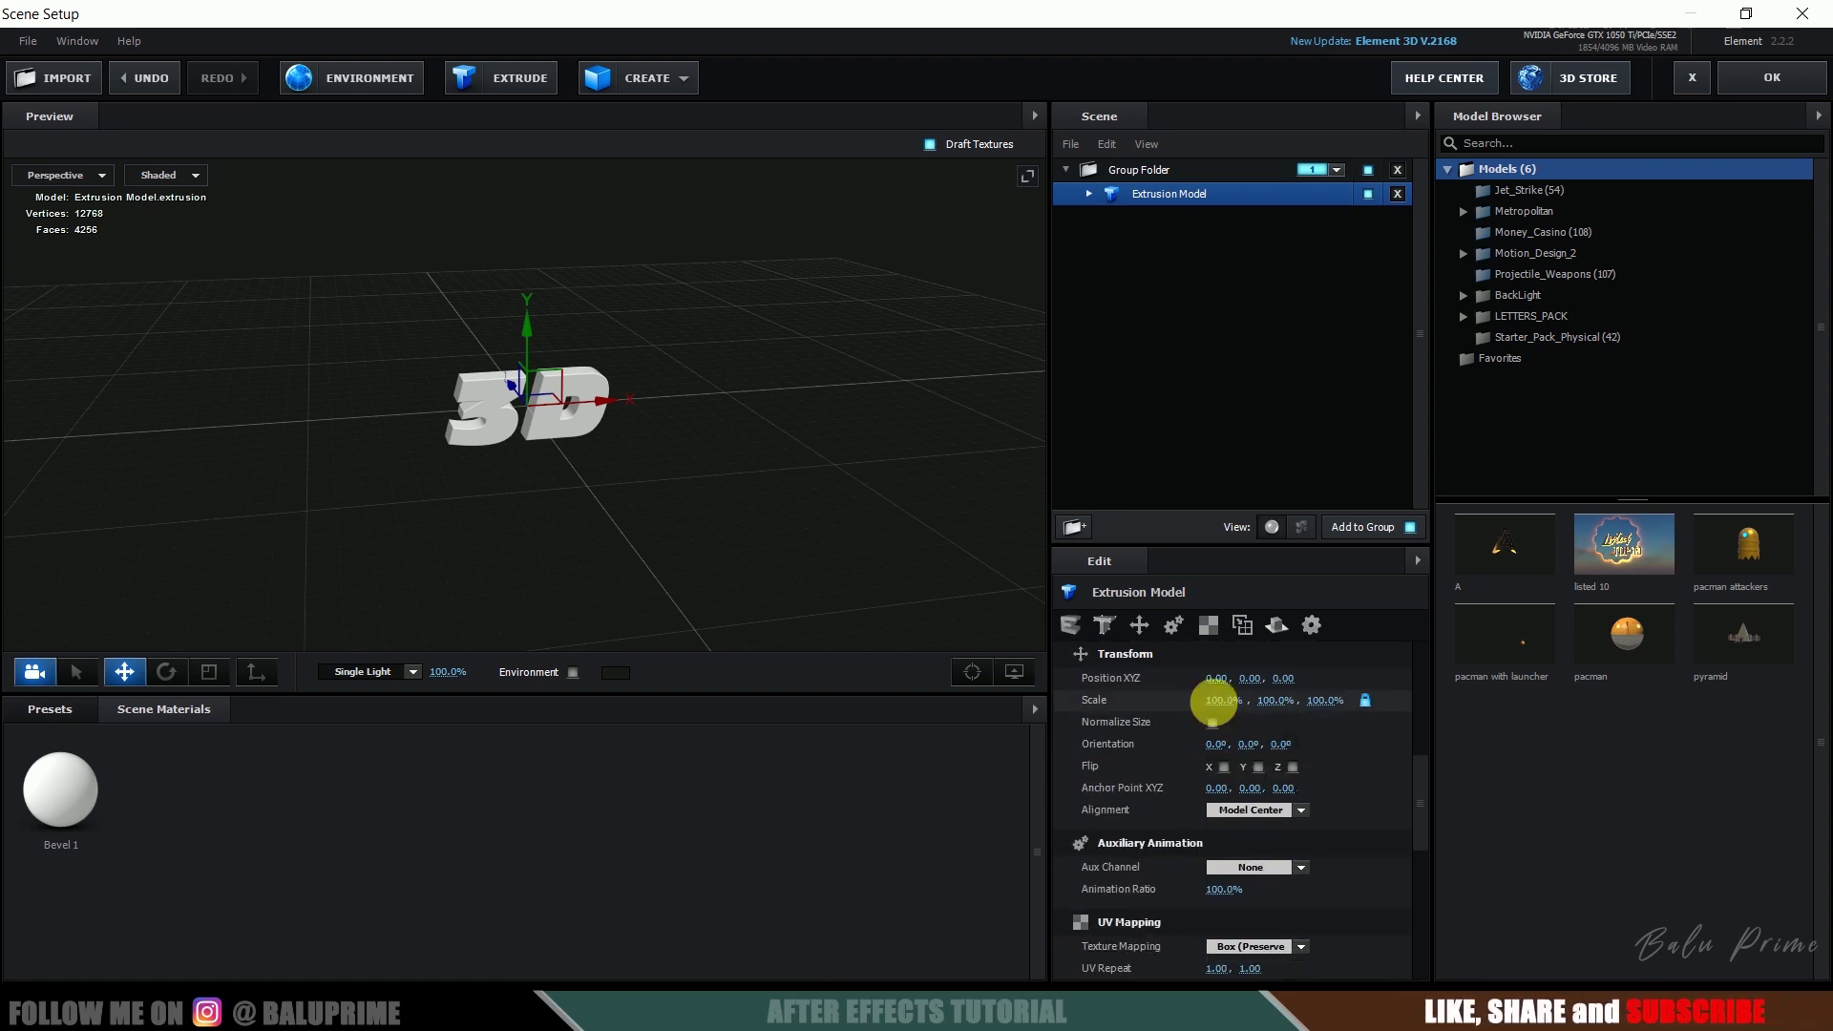
{"action": "key", "text": "Return"}
{"action": "left_click_drag", "start_coordinate": [726, 411], "coordinate": [846, 398]}
{"action": "left_click", "coordinate": [1088, 193]}
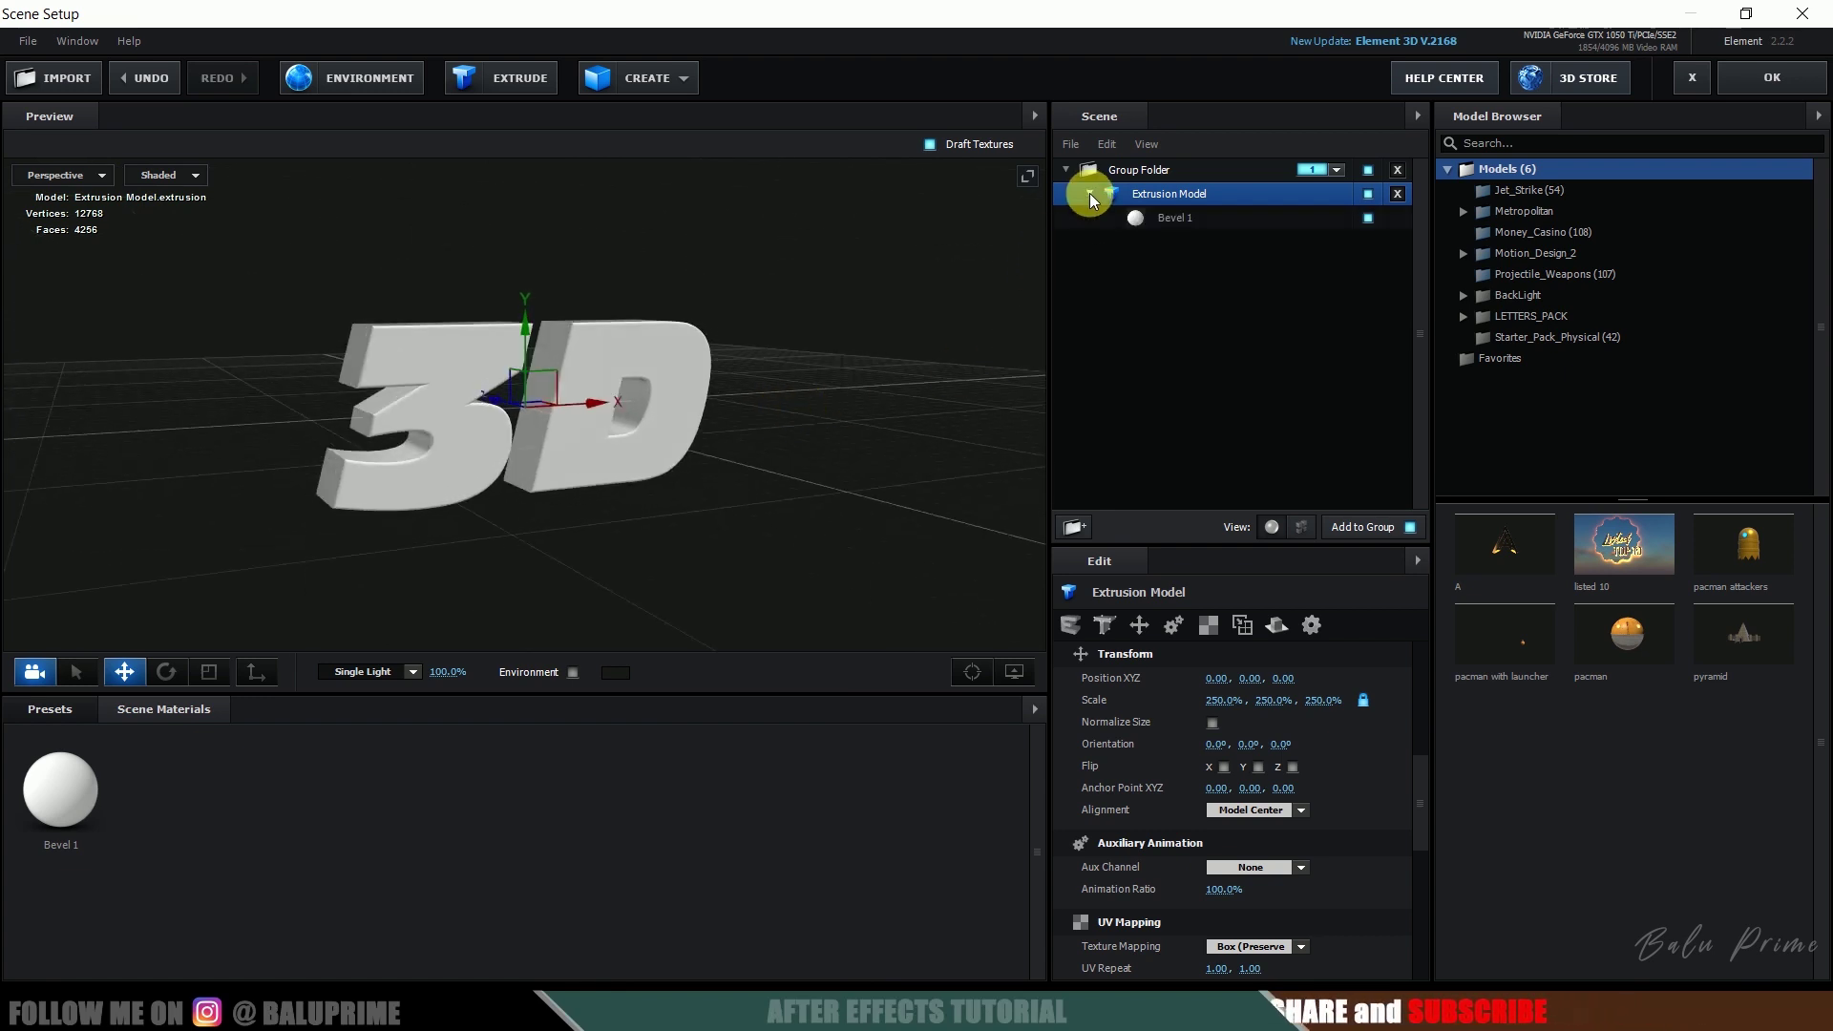
{"action": "left_click", "coordinate": [1178, 215]}
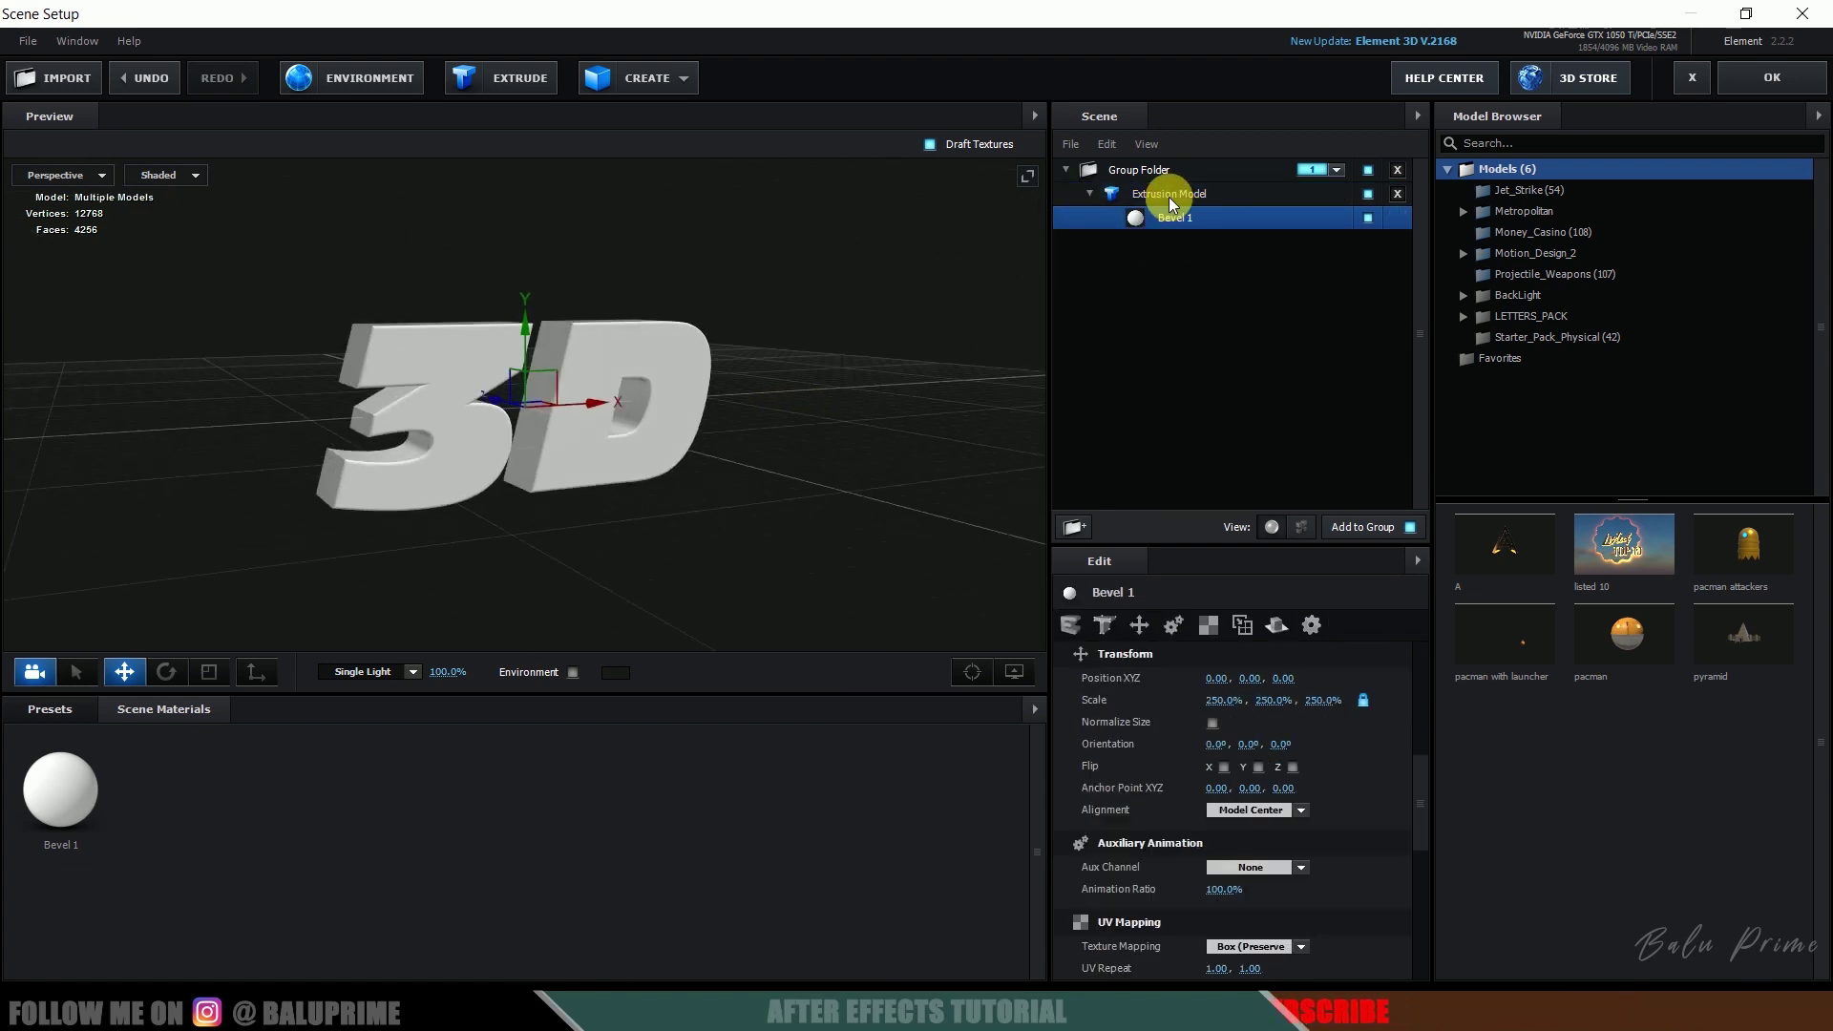
{"action": "left_click", "coordinate": [1168, 196]}
{"action": "left_click_drag", "start_coordinate": [1417, 805], "coordinate": [1444, 667]}
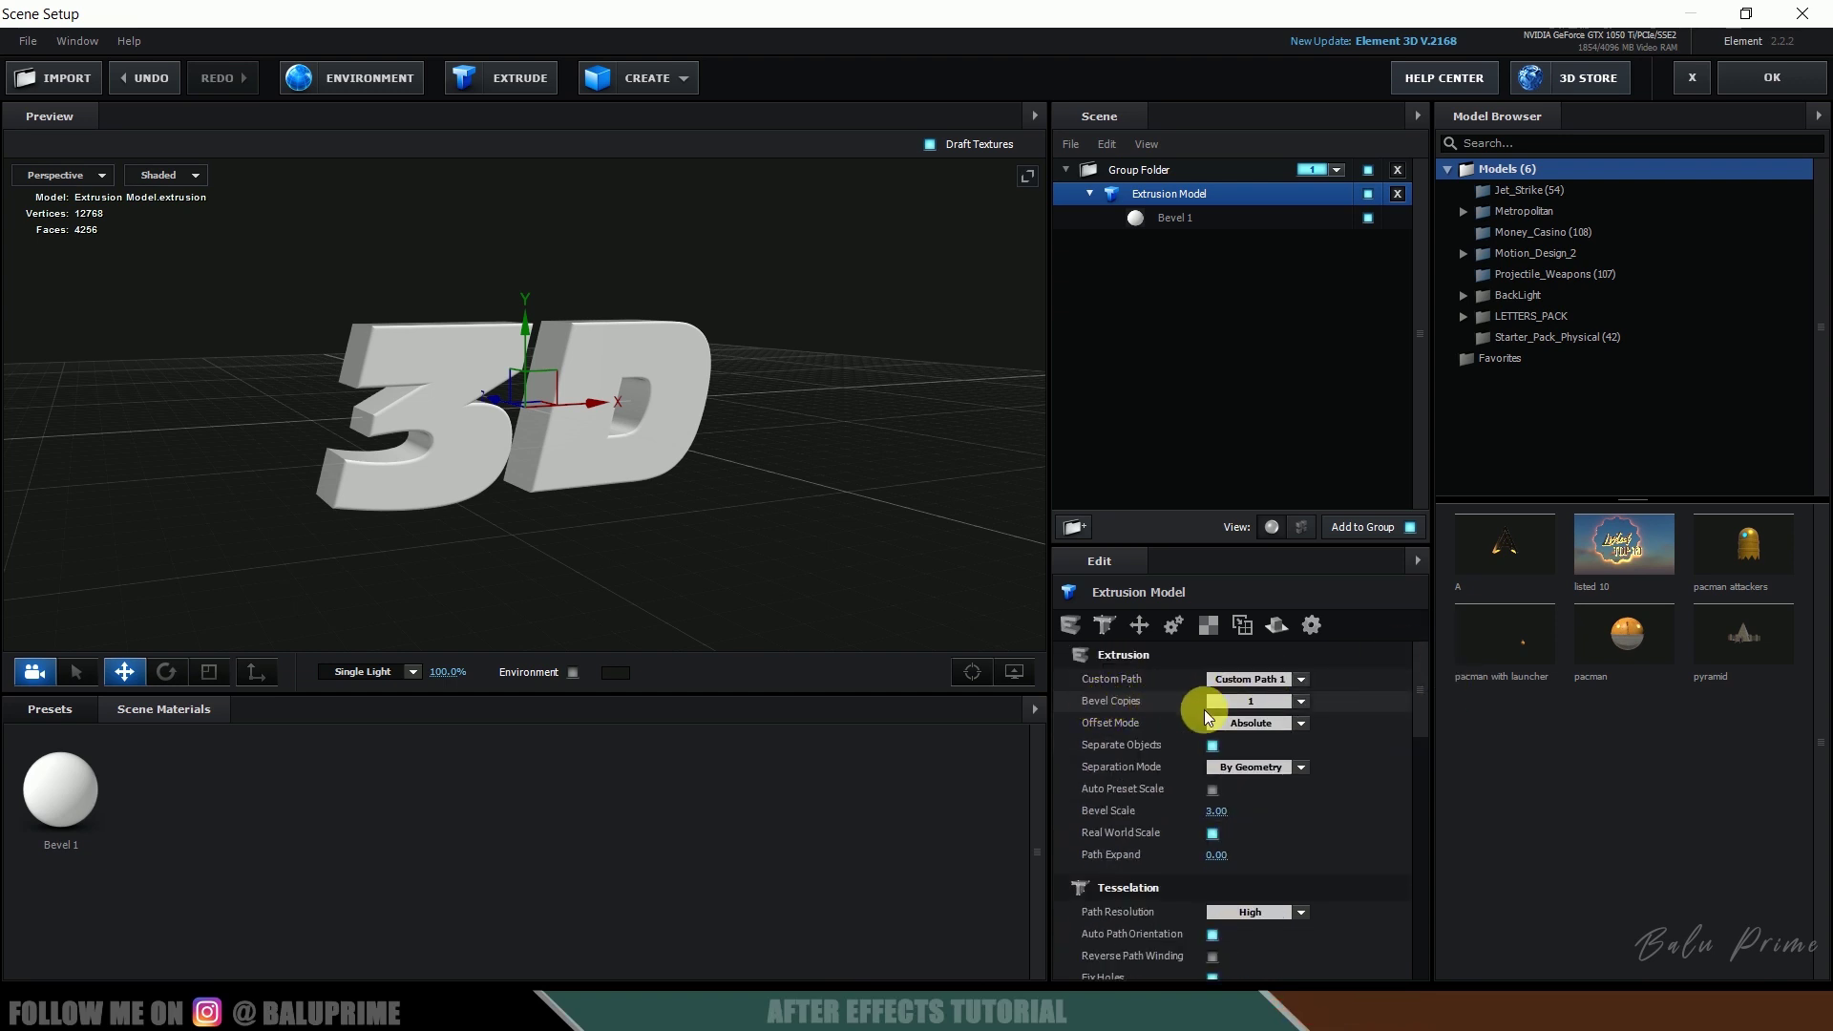
- Set Bevel Copies to 2, then give Bevel 2 size 1.00 and Z Offset -0.17
{"action": "left_click", "coordinate": [1303, 701]}
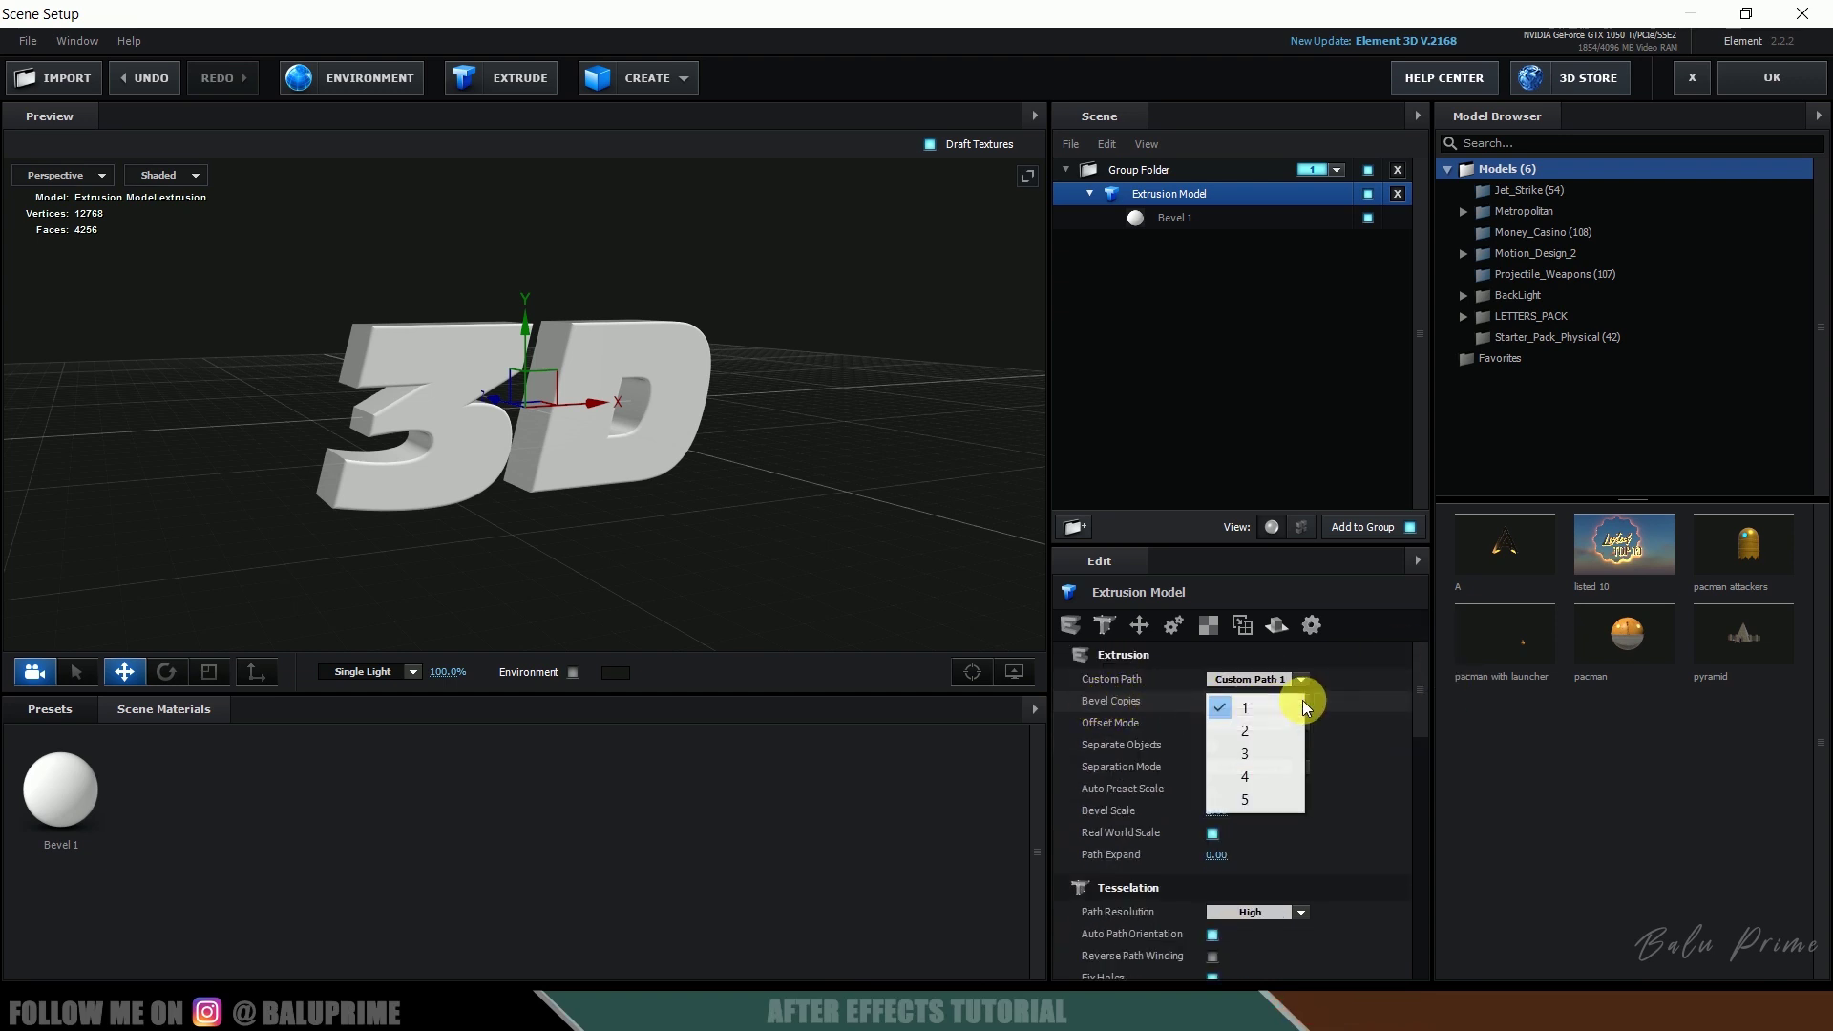
{"action": "left_click", "coordinate": [1255, 724]}
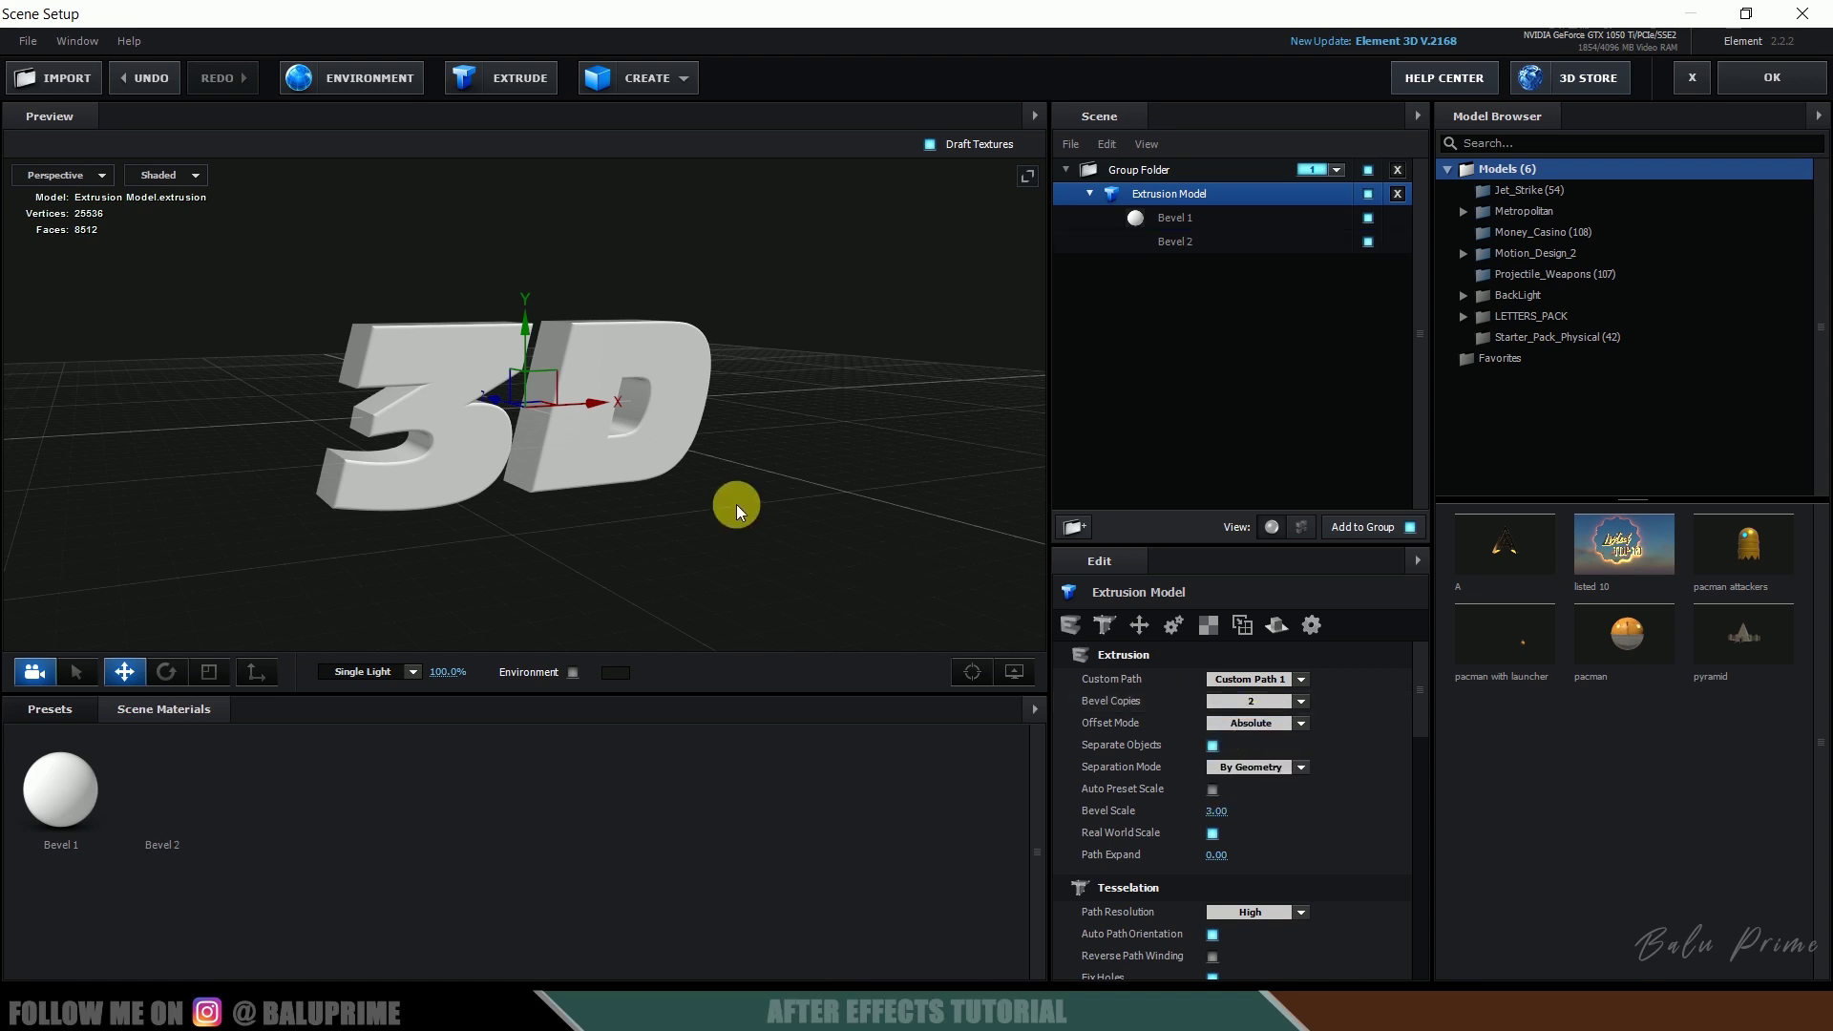
{"action": "left_click", "coordinate": [1161, 245]}
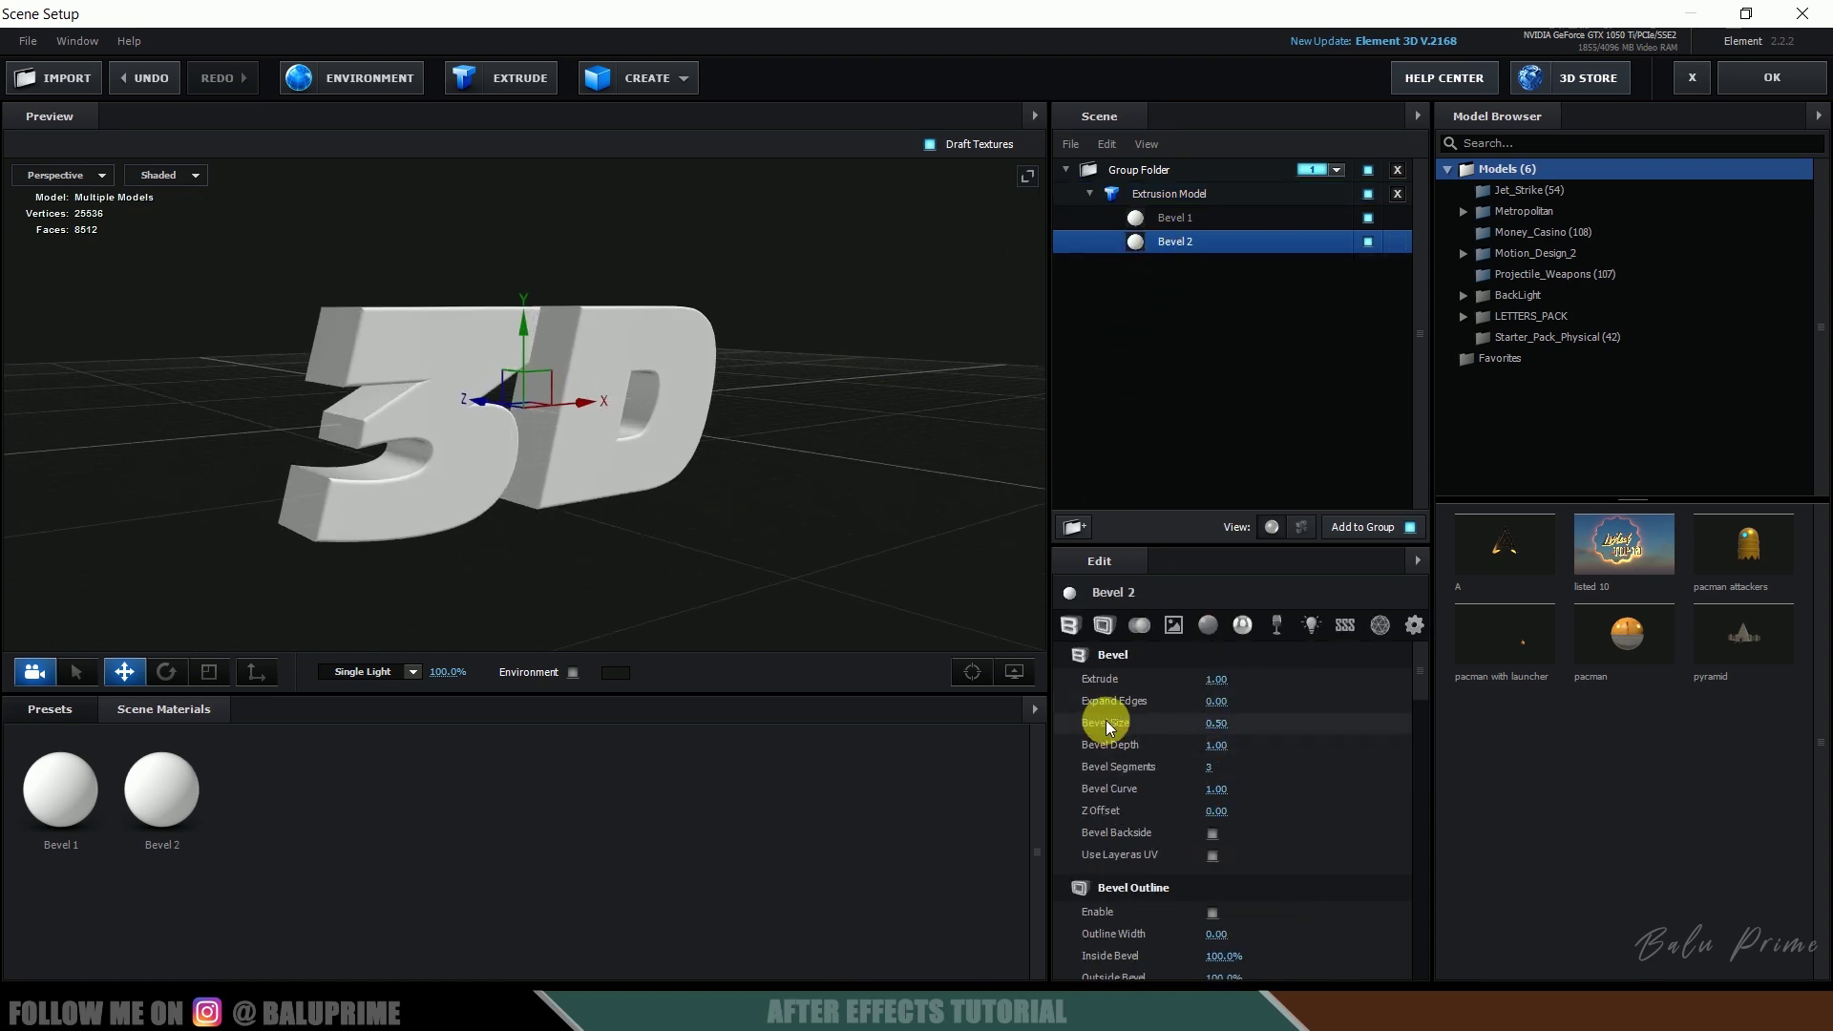
{"action": "type", "text": "1"}
{"action": "key", "text": "Return"}
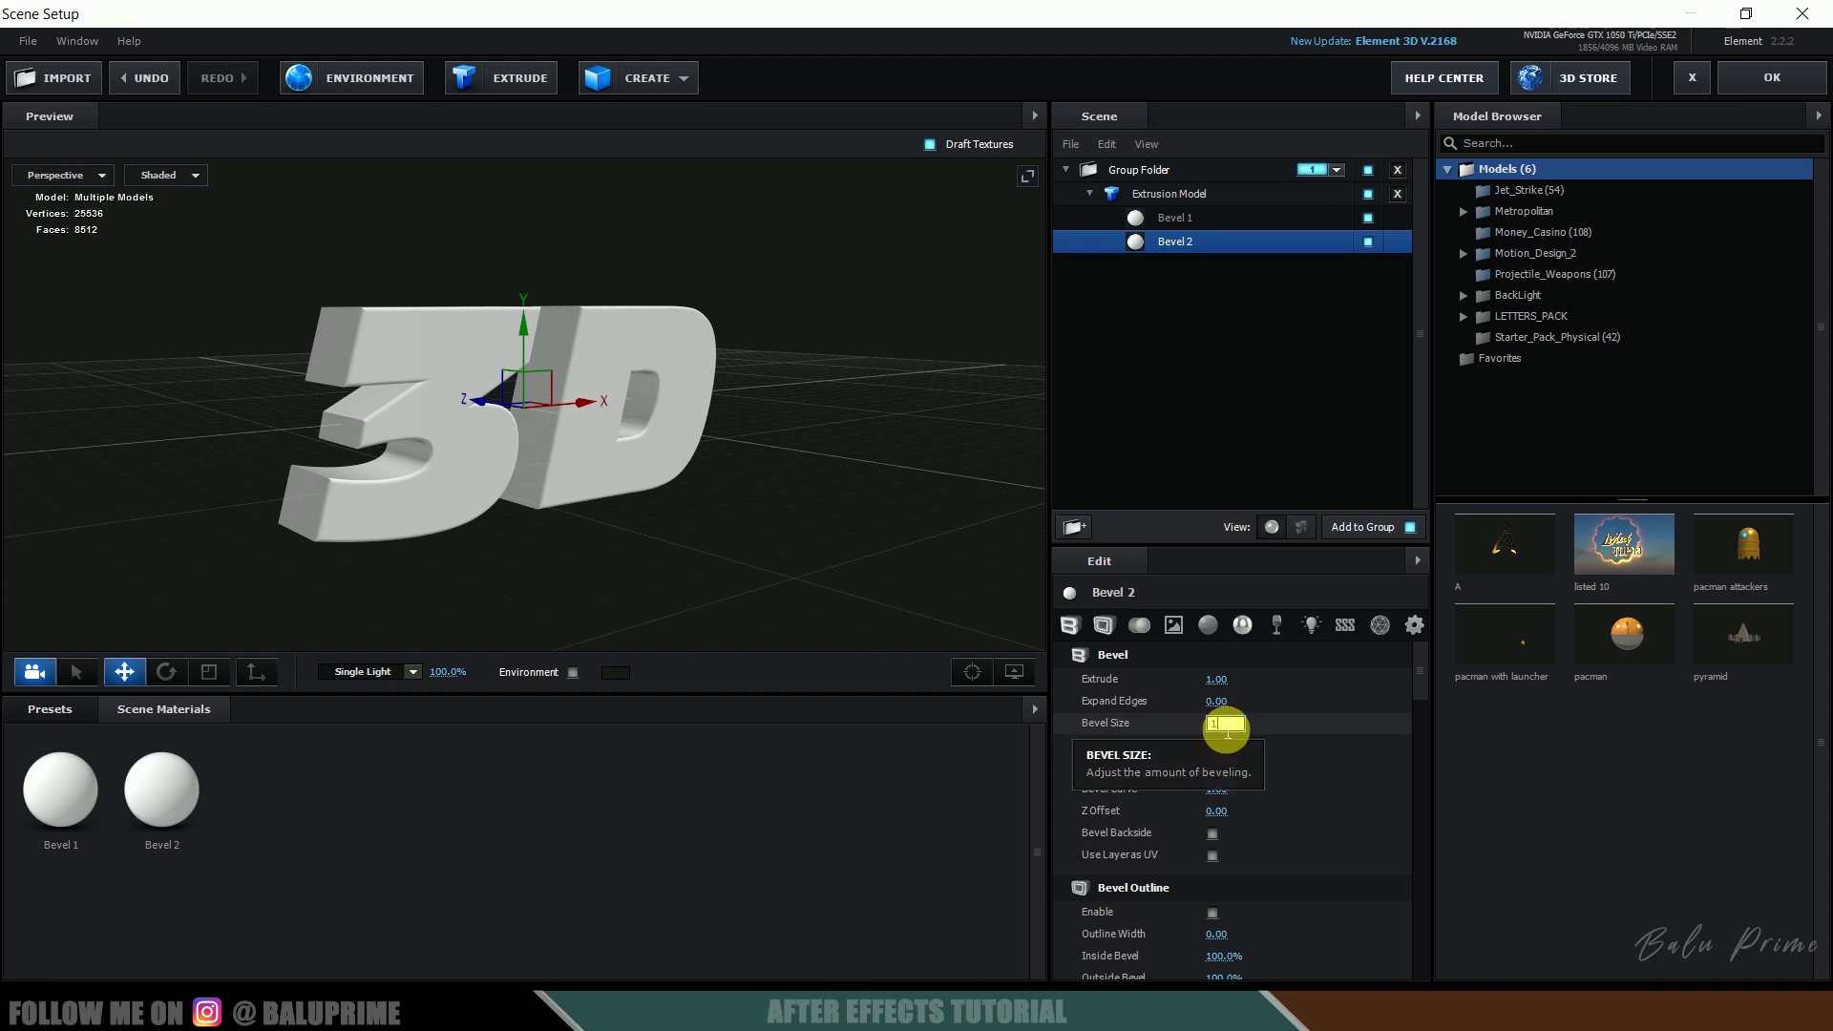
{"action": "scroll", "coordinate": [1194, 783], "scroll_direction": "down", "scroll_amount": 1}
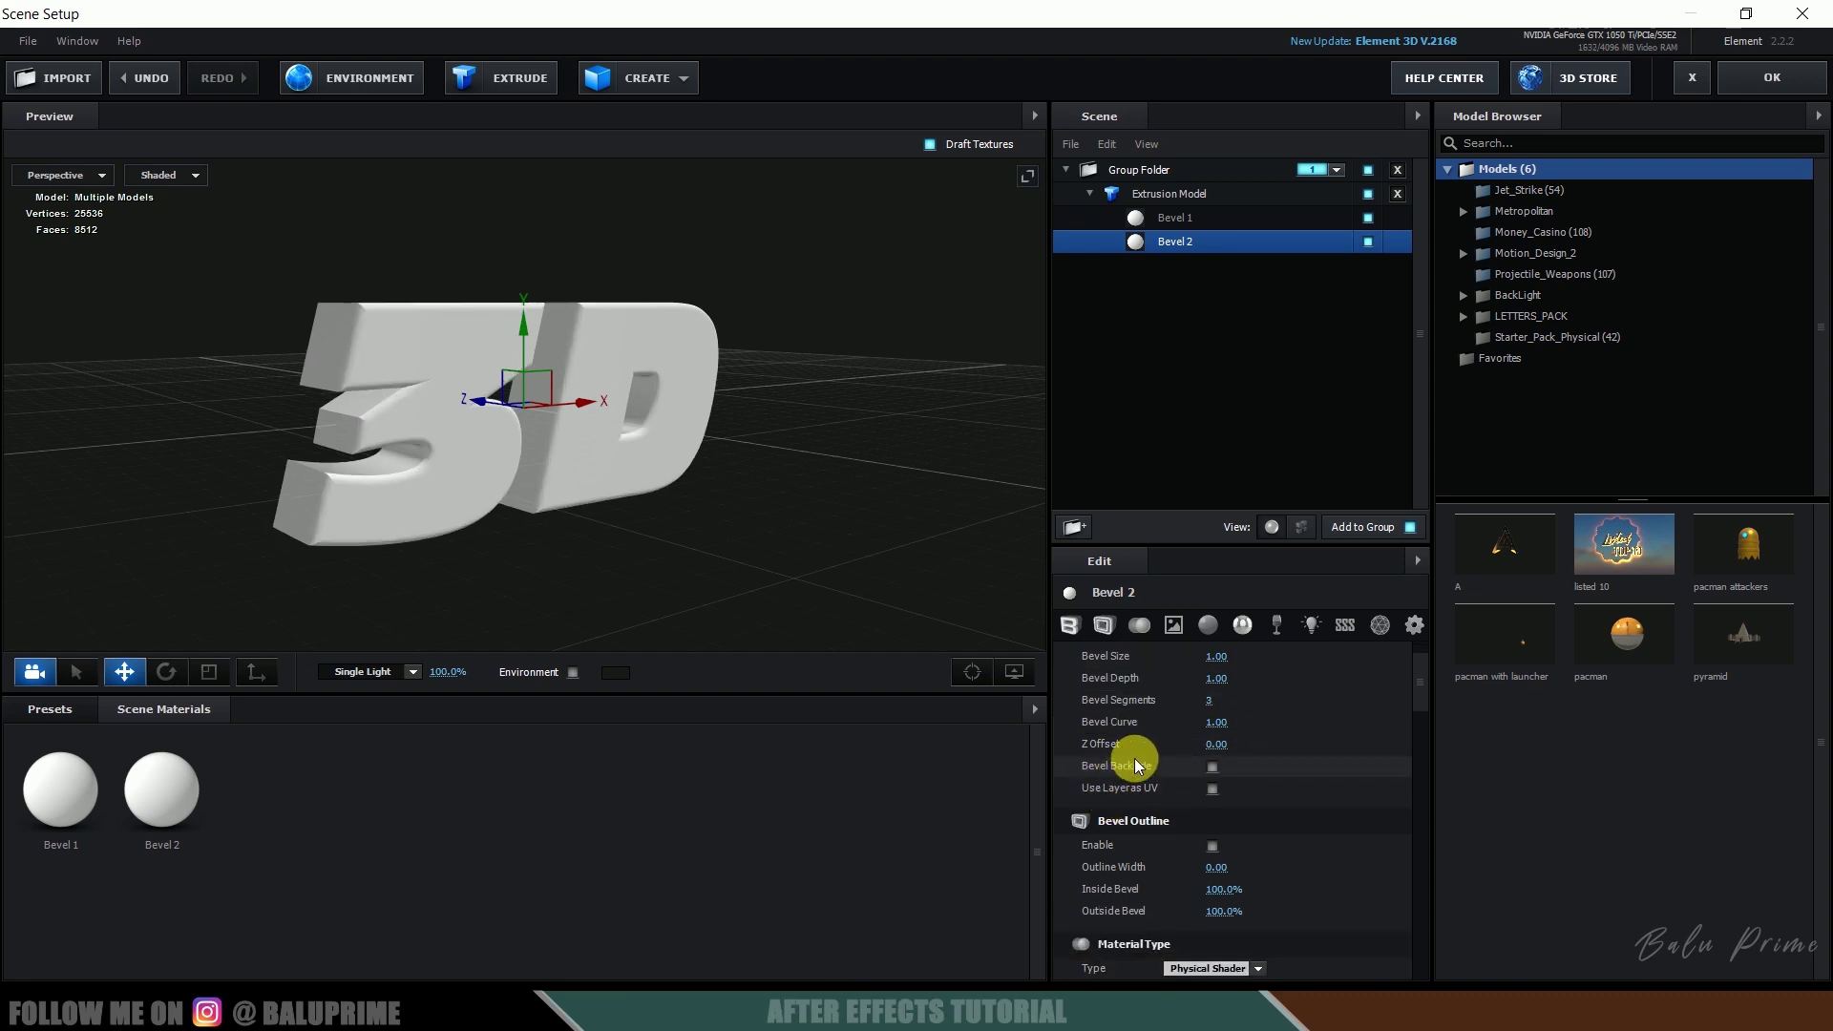
{"action": "left_click_drag", "start_coordinate": [1220, 744], "coordinate": [1209, 744]}
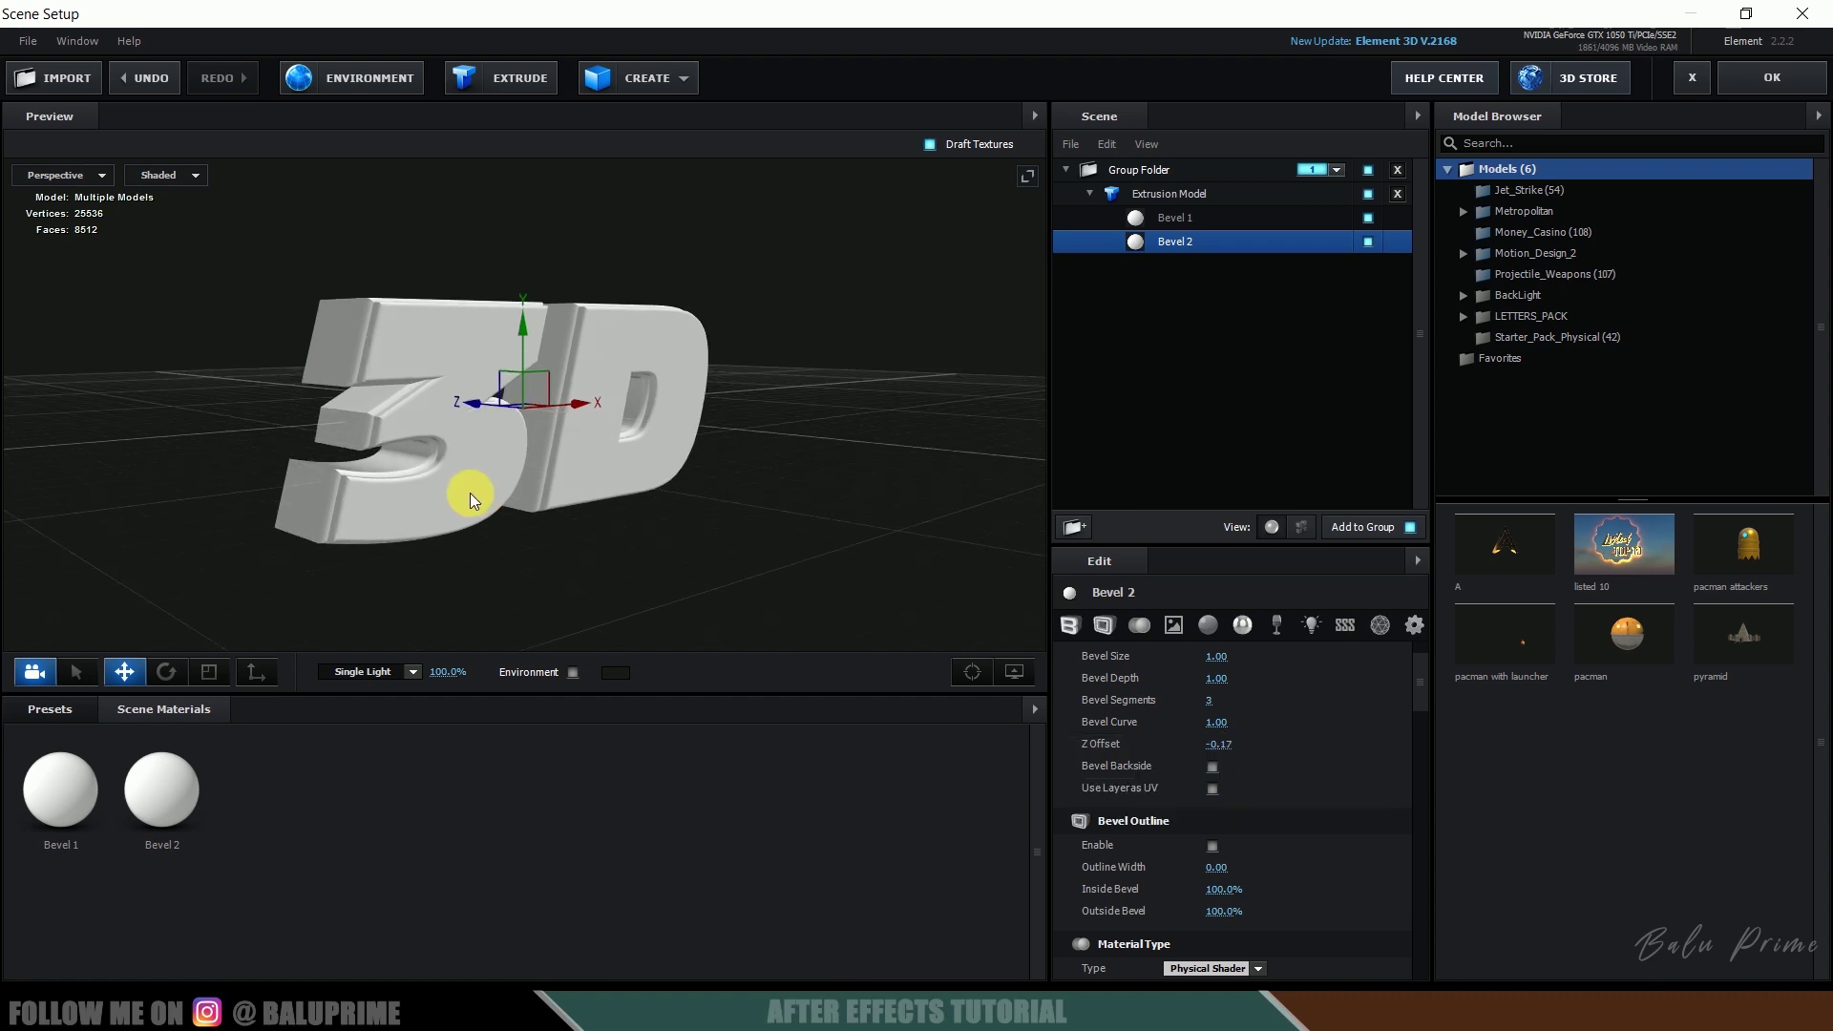
{"action": "mouse_move", "coordinate": [470, 492]}
{"action": "left_mouse_down"}
{"action": "mouse_move", "coordinate": [314, 428]}
{"action": "mouse_move", "coordinate": [452, 500]}
{"action": "left_mouse_up"}
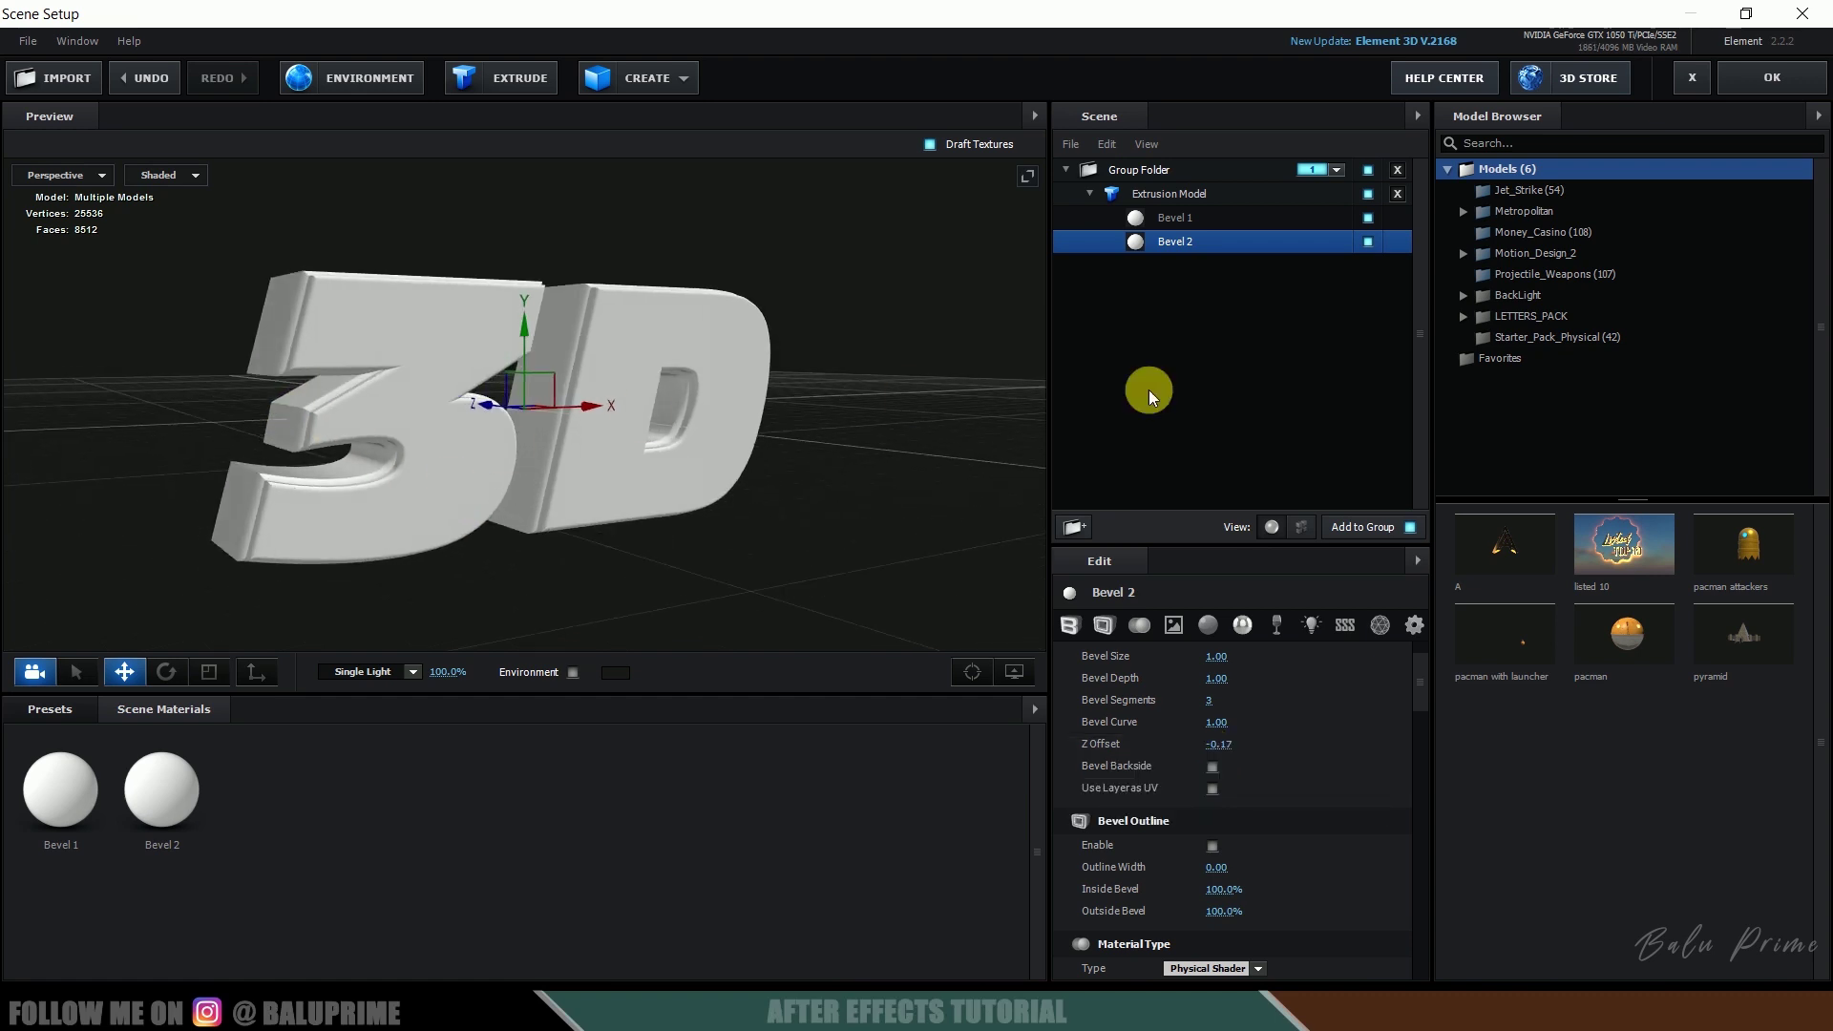
- Apply the Physical Gold material preset to Bevel 2
{"action": "left_click", "coordinate": [40, 706]}
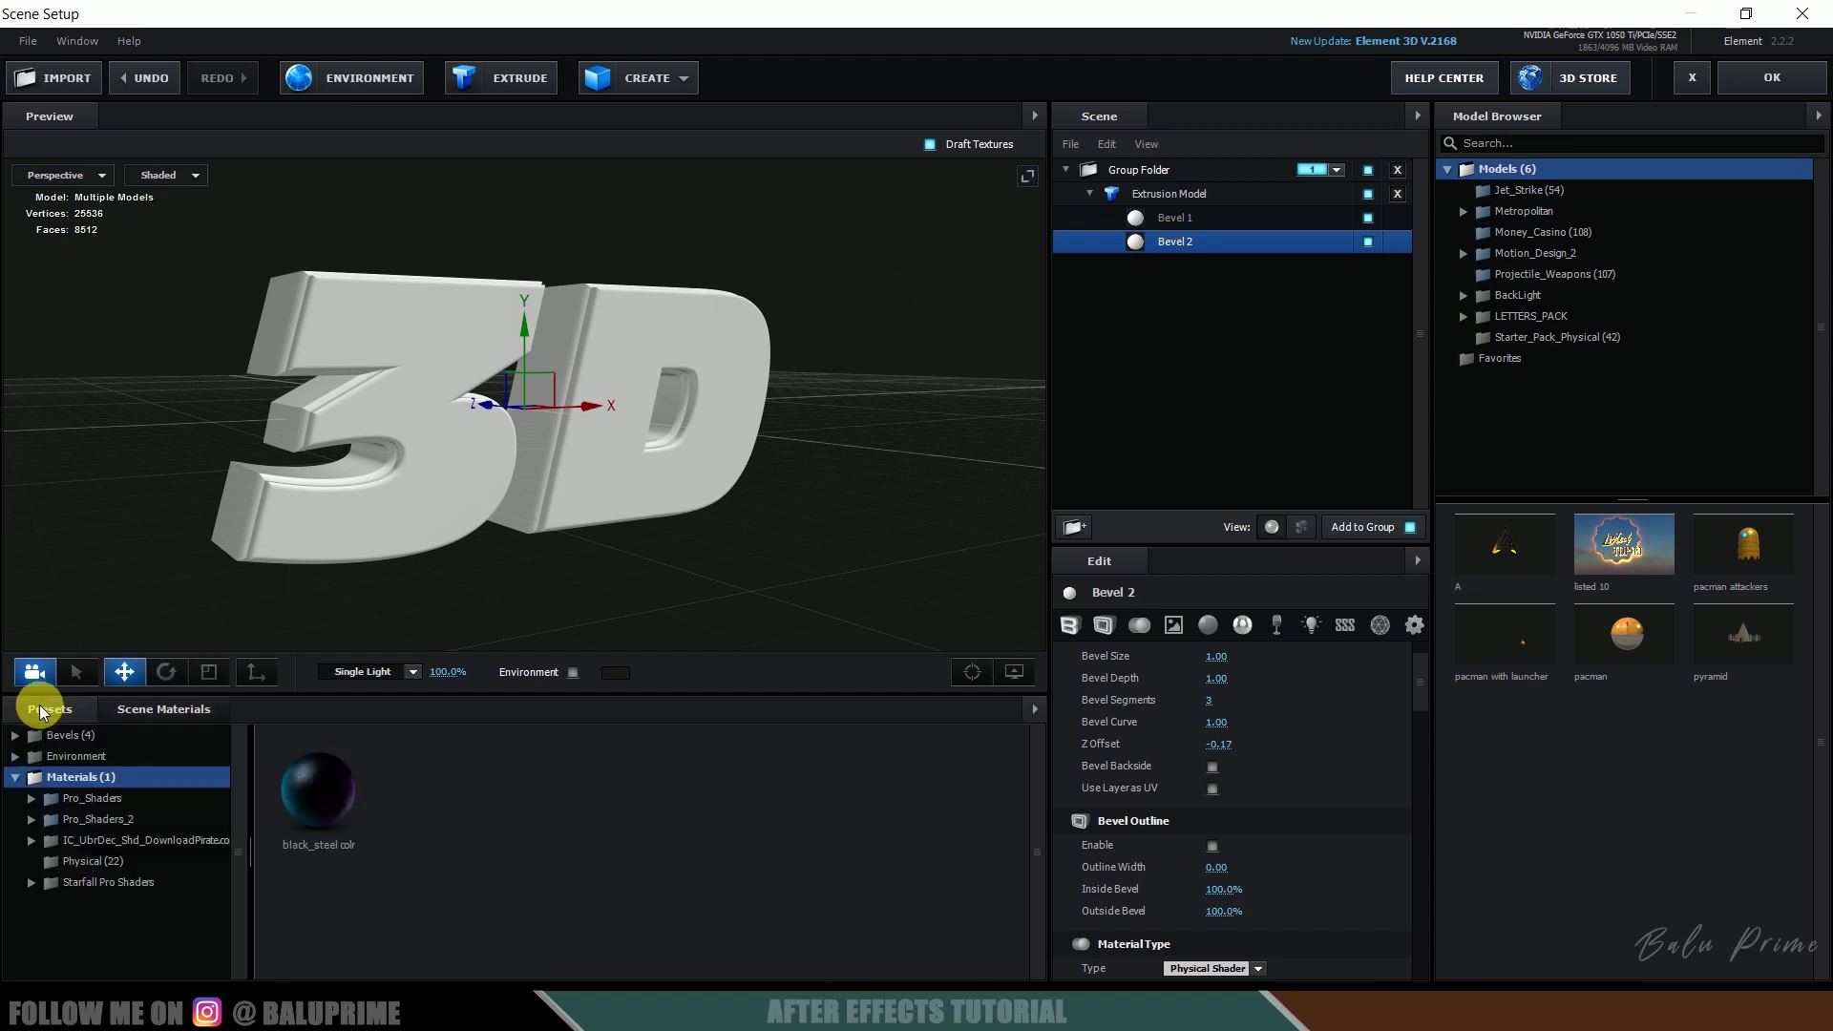
{"action": "left_click", "coordinate": [80, 863]}
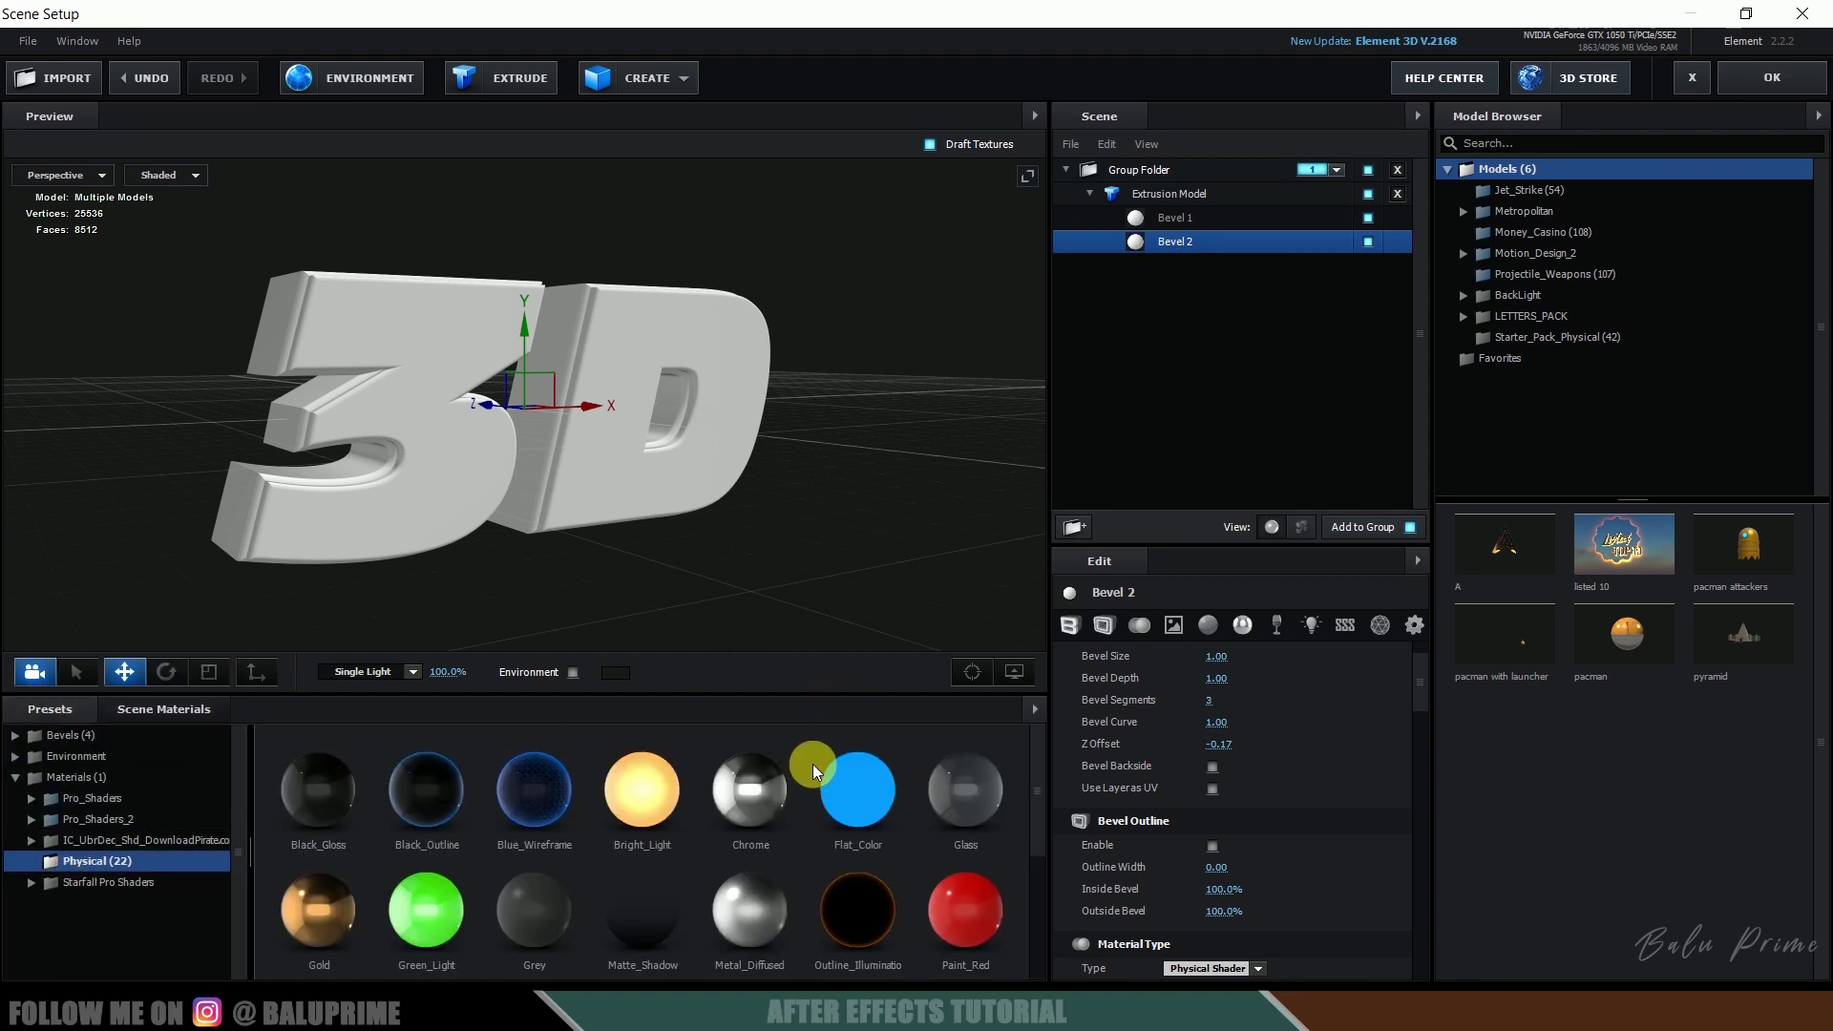
{"action": "left_click_drag", "start_coordinate": [753, 897], "coordinate": [1166, 241]}
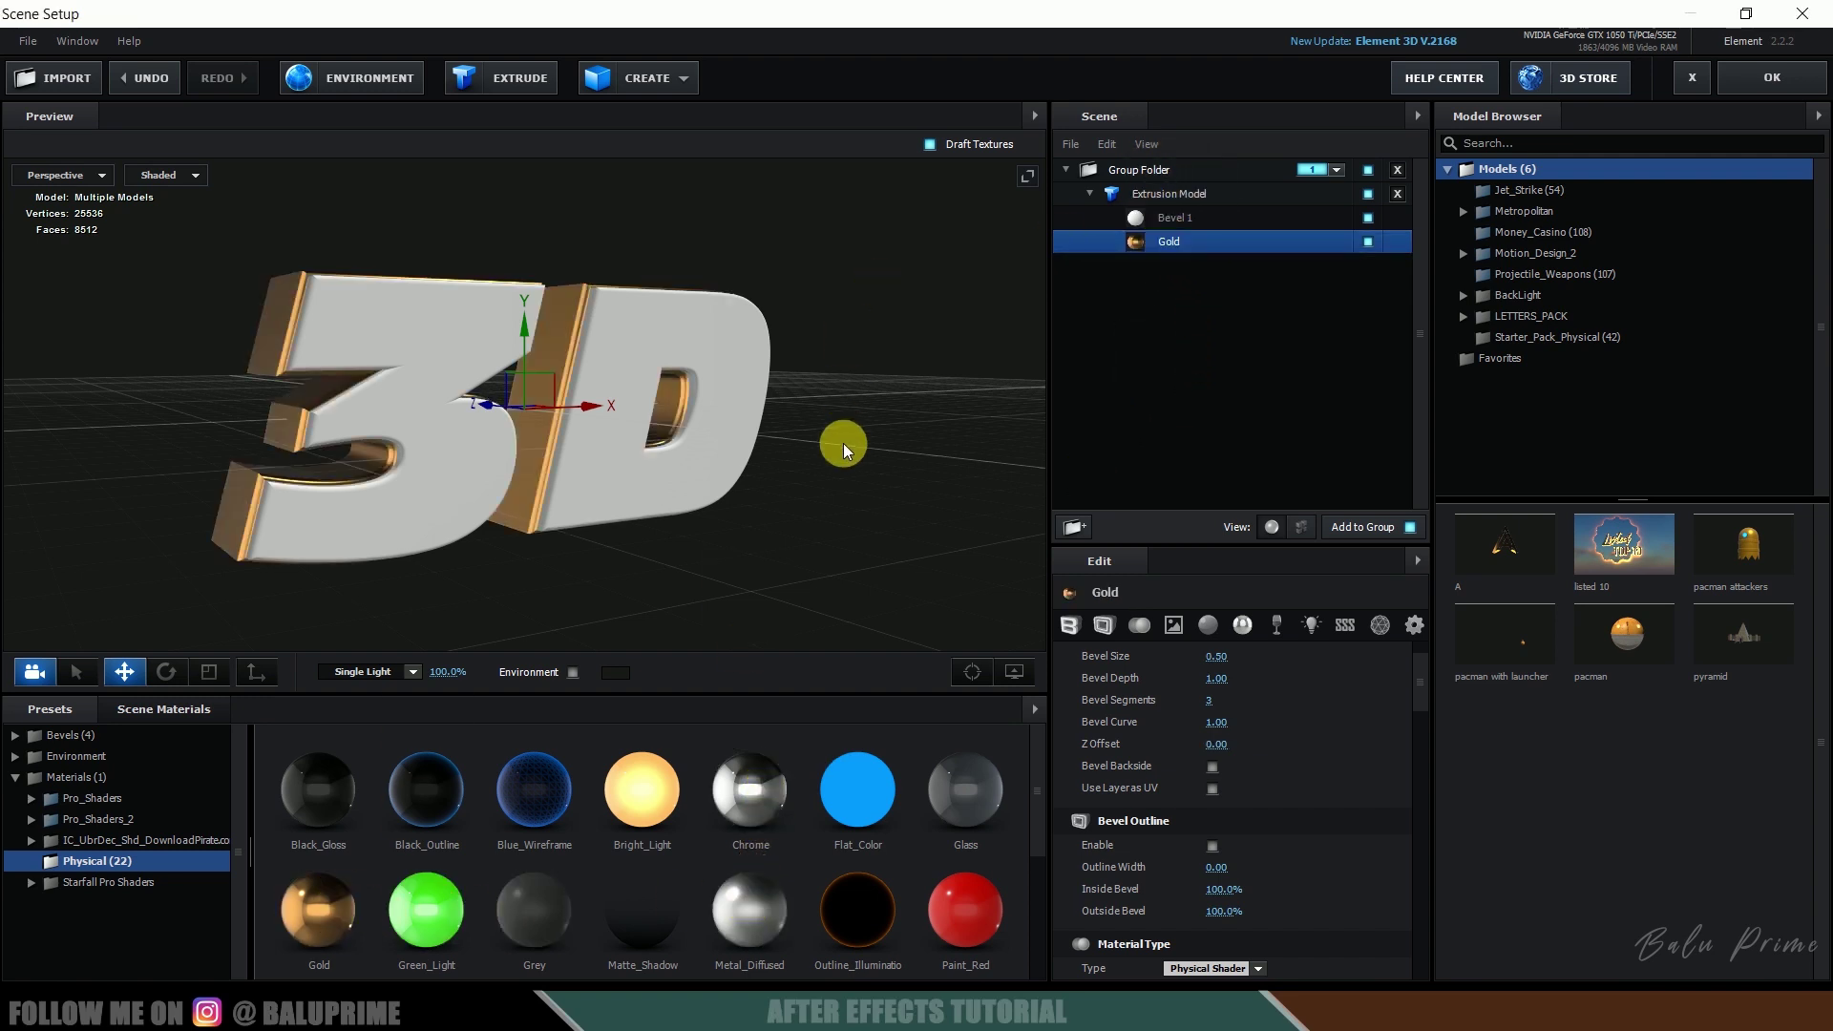
{"action": "mouse_move", "coordinate": [839, 449]}
{"action": "left_mouse_down"}
{"action": "mouse_move", "coordinate": [772, 474]}
{"action": "mouse_move", "coordinate": [828, 455]}
{"action": "left_mouse_up"}
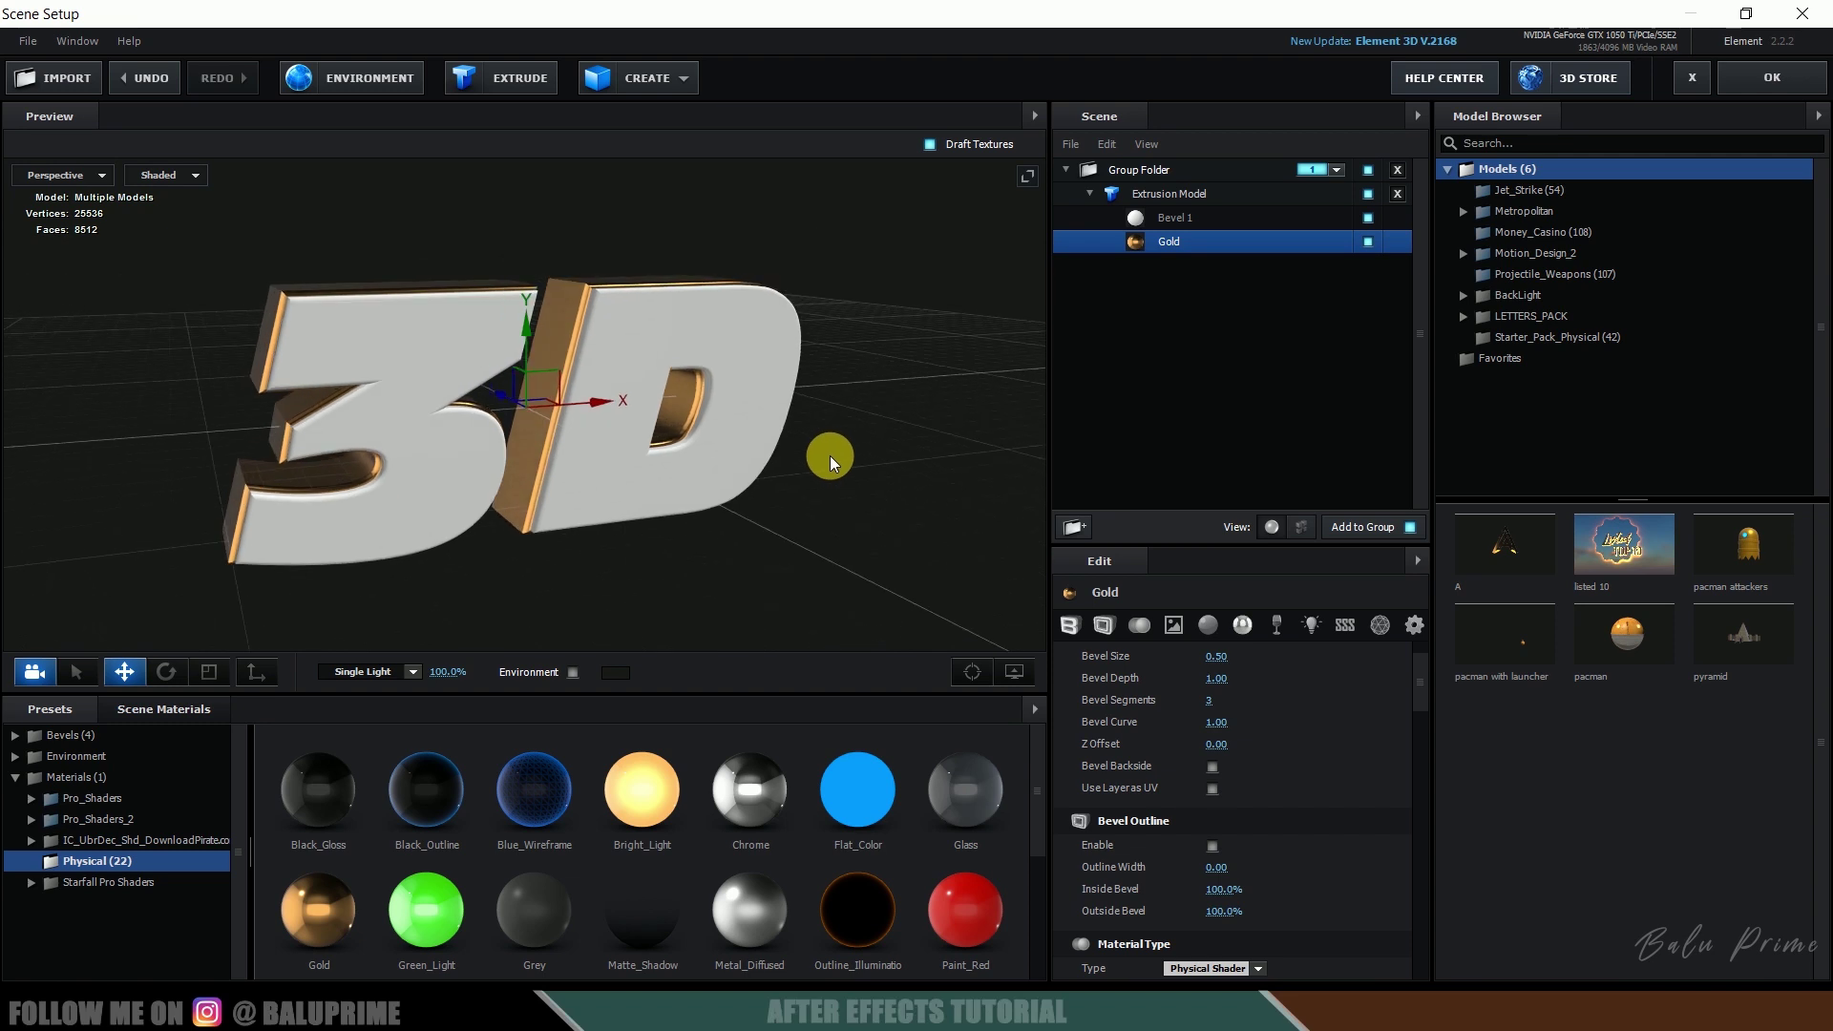
{"action": "left_click", "coordinate": [1173, 218]}
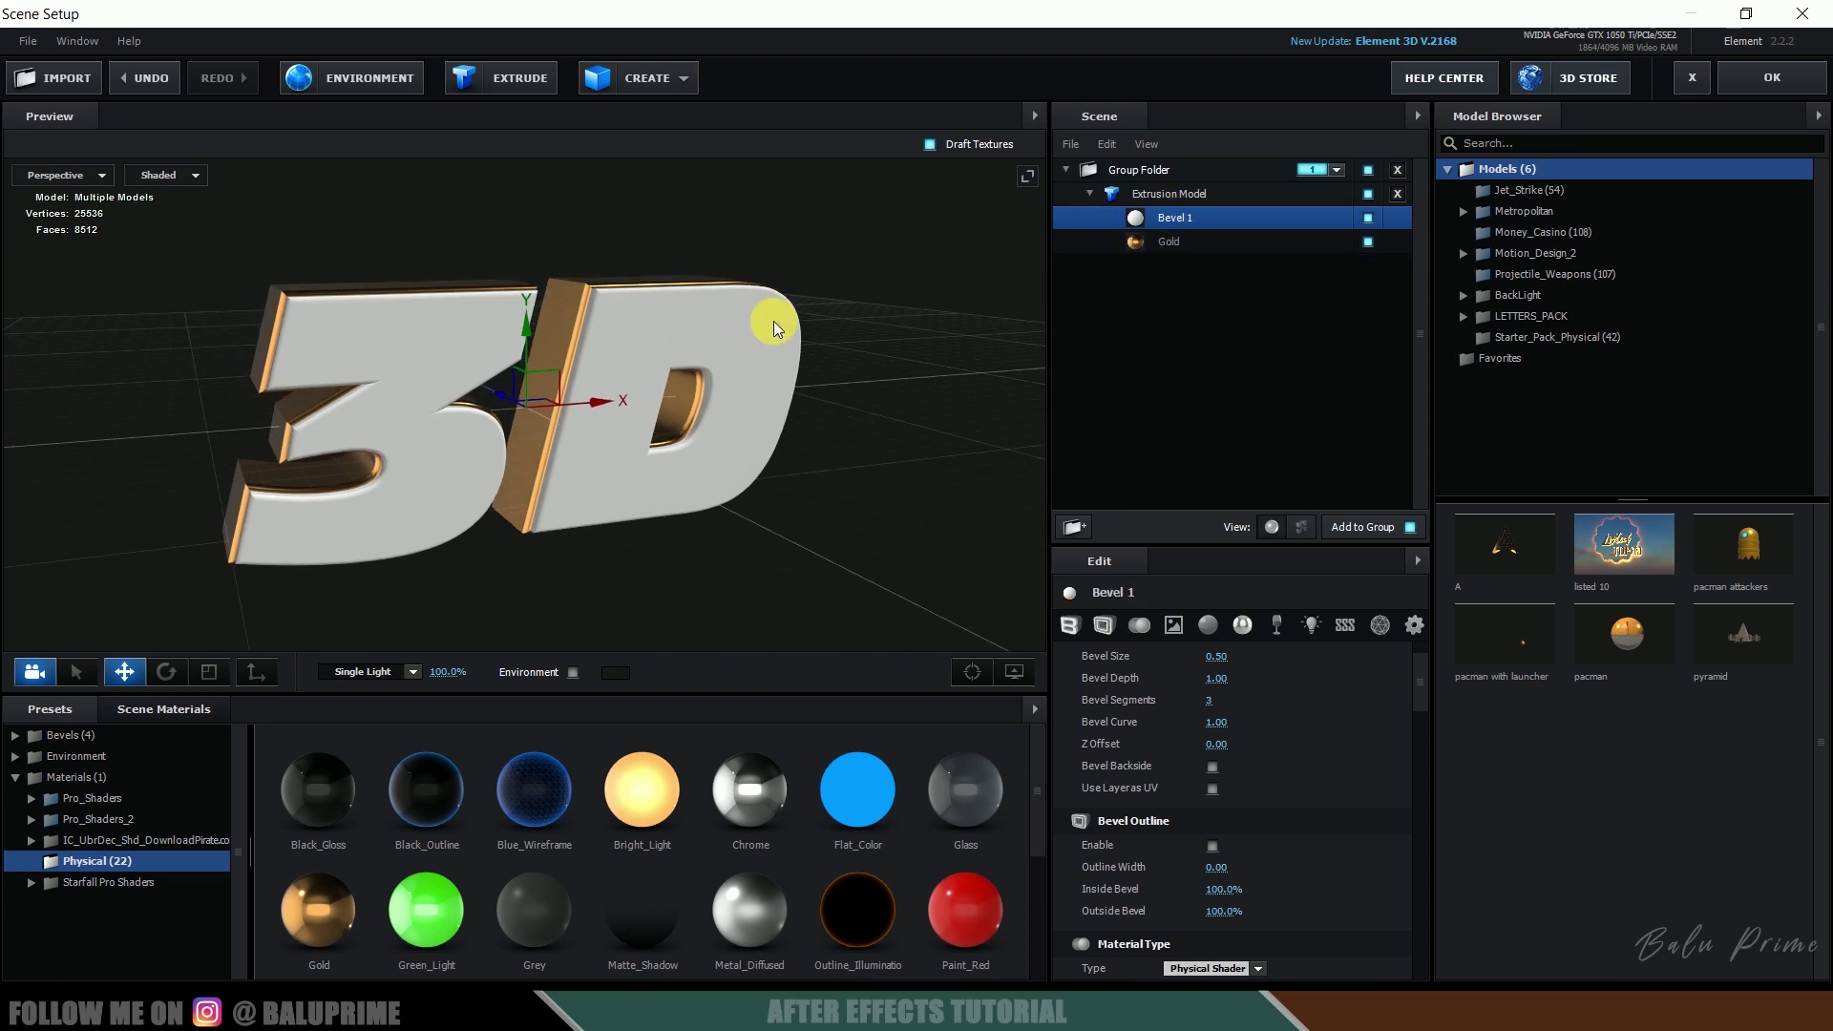
- Return to Comp 1 and hide the flat 3D text layer
{"action": "left_click", "coordinate": [1762, 86]}
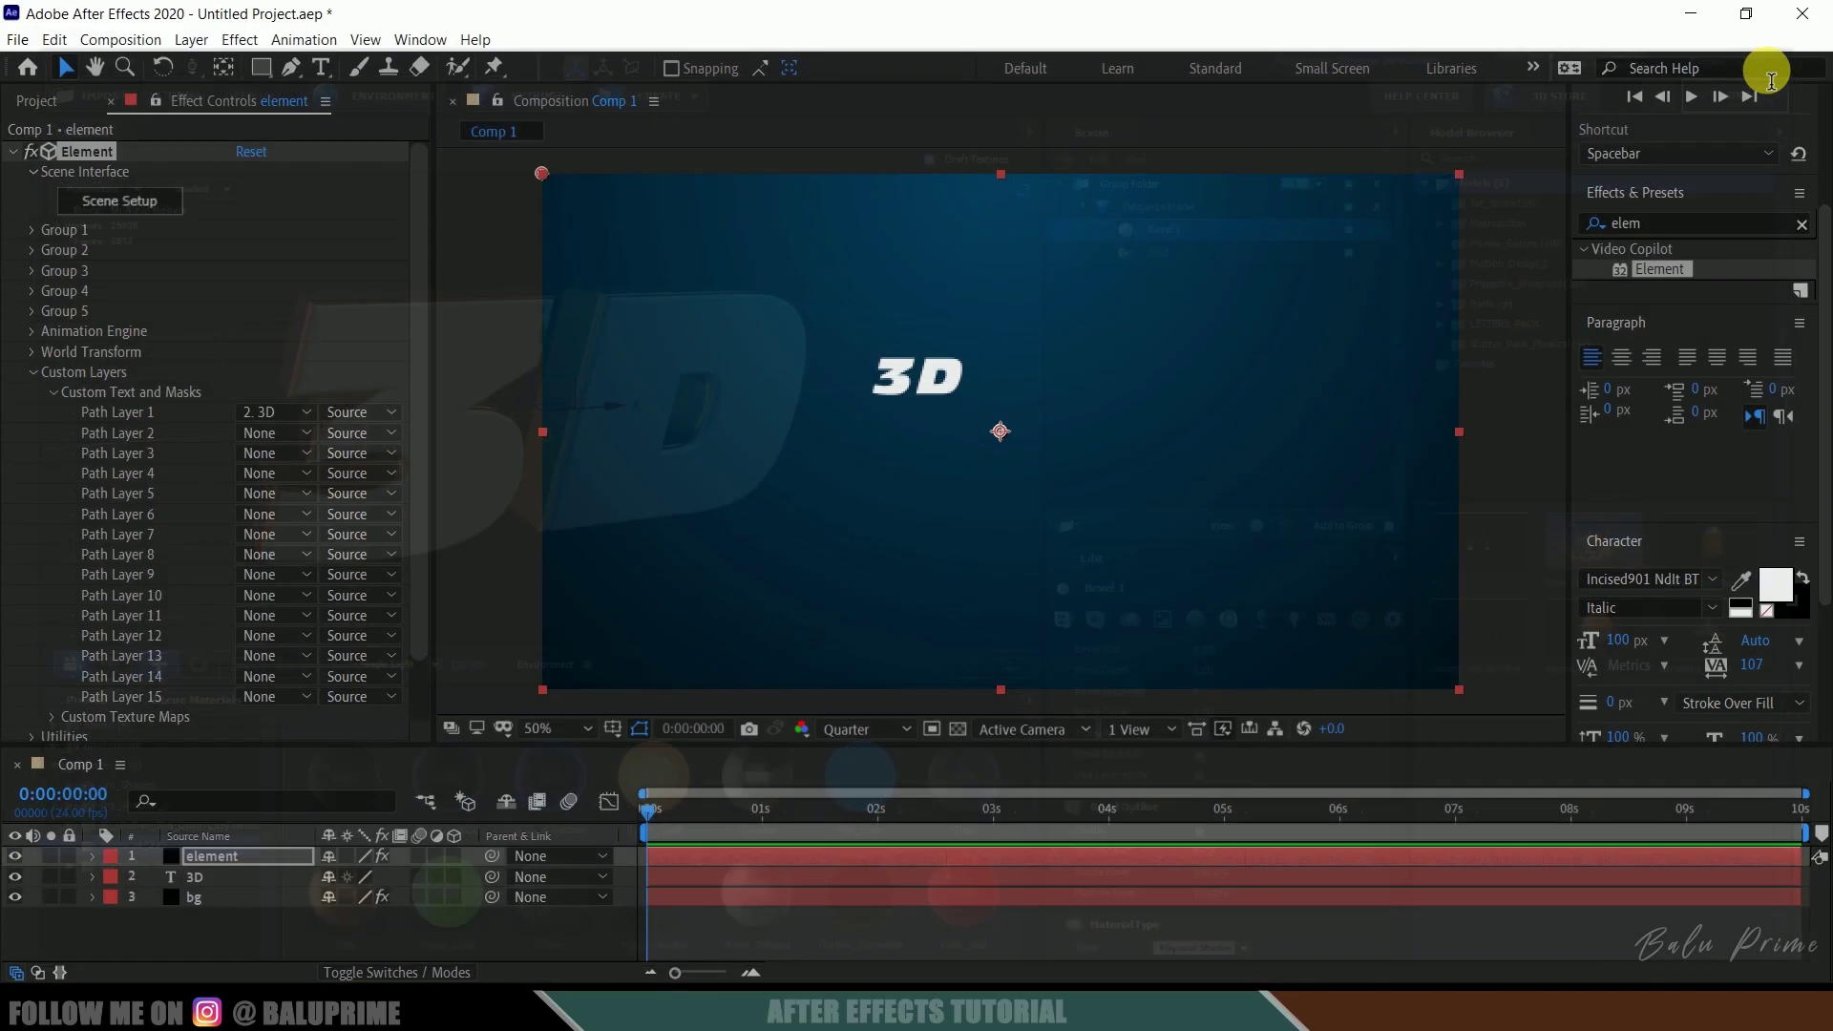
{"action": "left_click", "coordinate": [36, 102]}
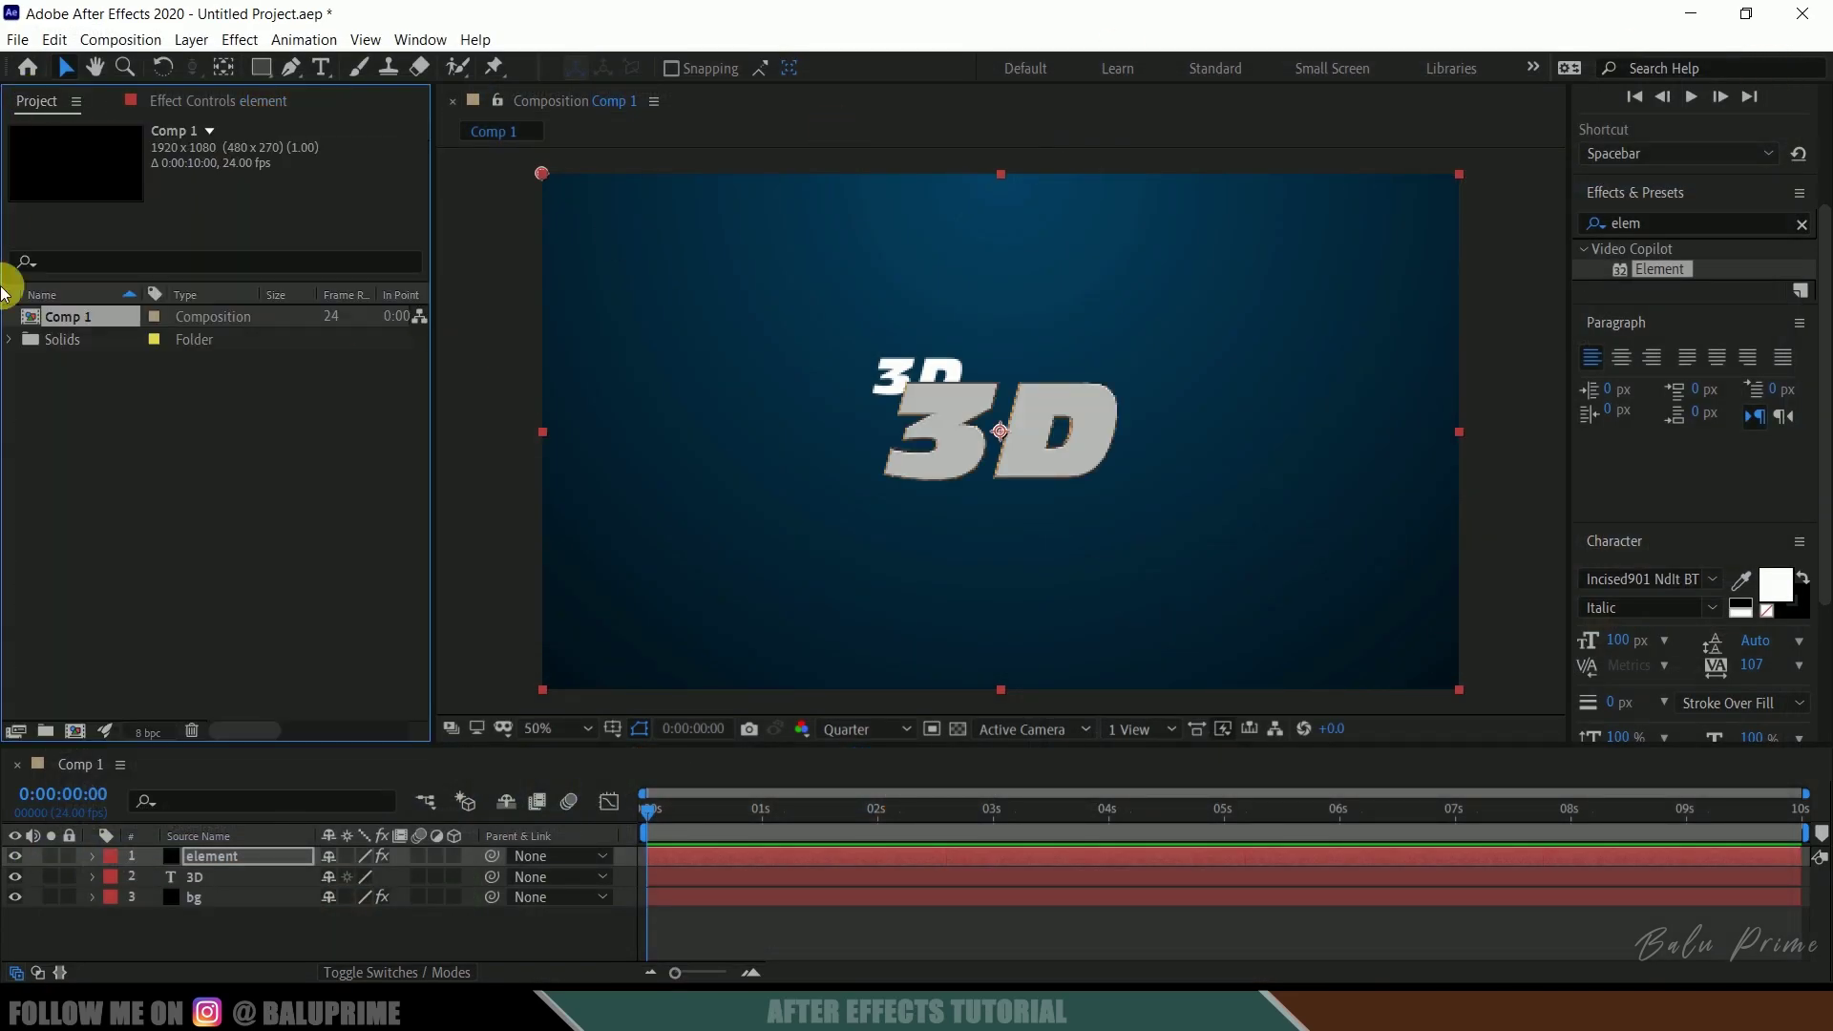
{"action": "left_click", "coordinate": [239, 877]}
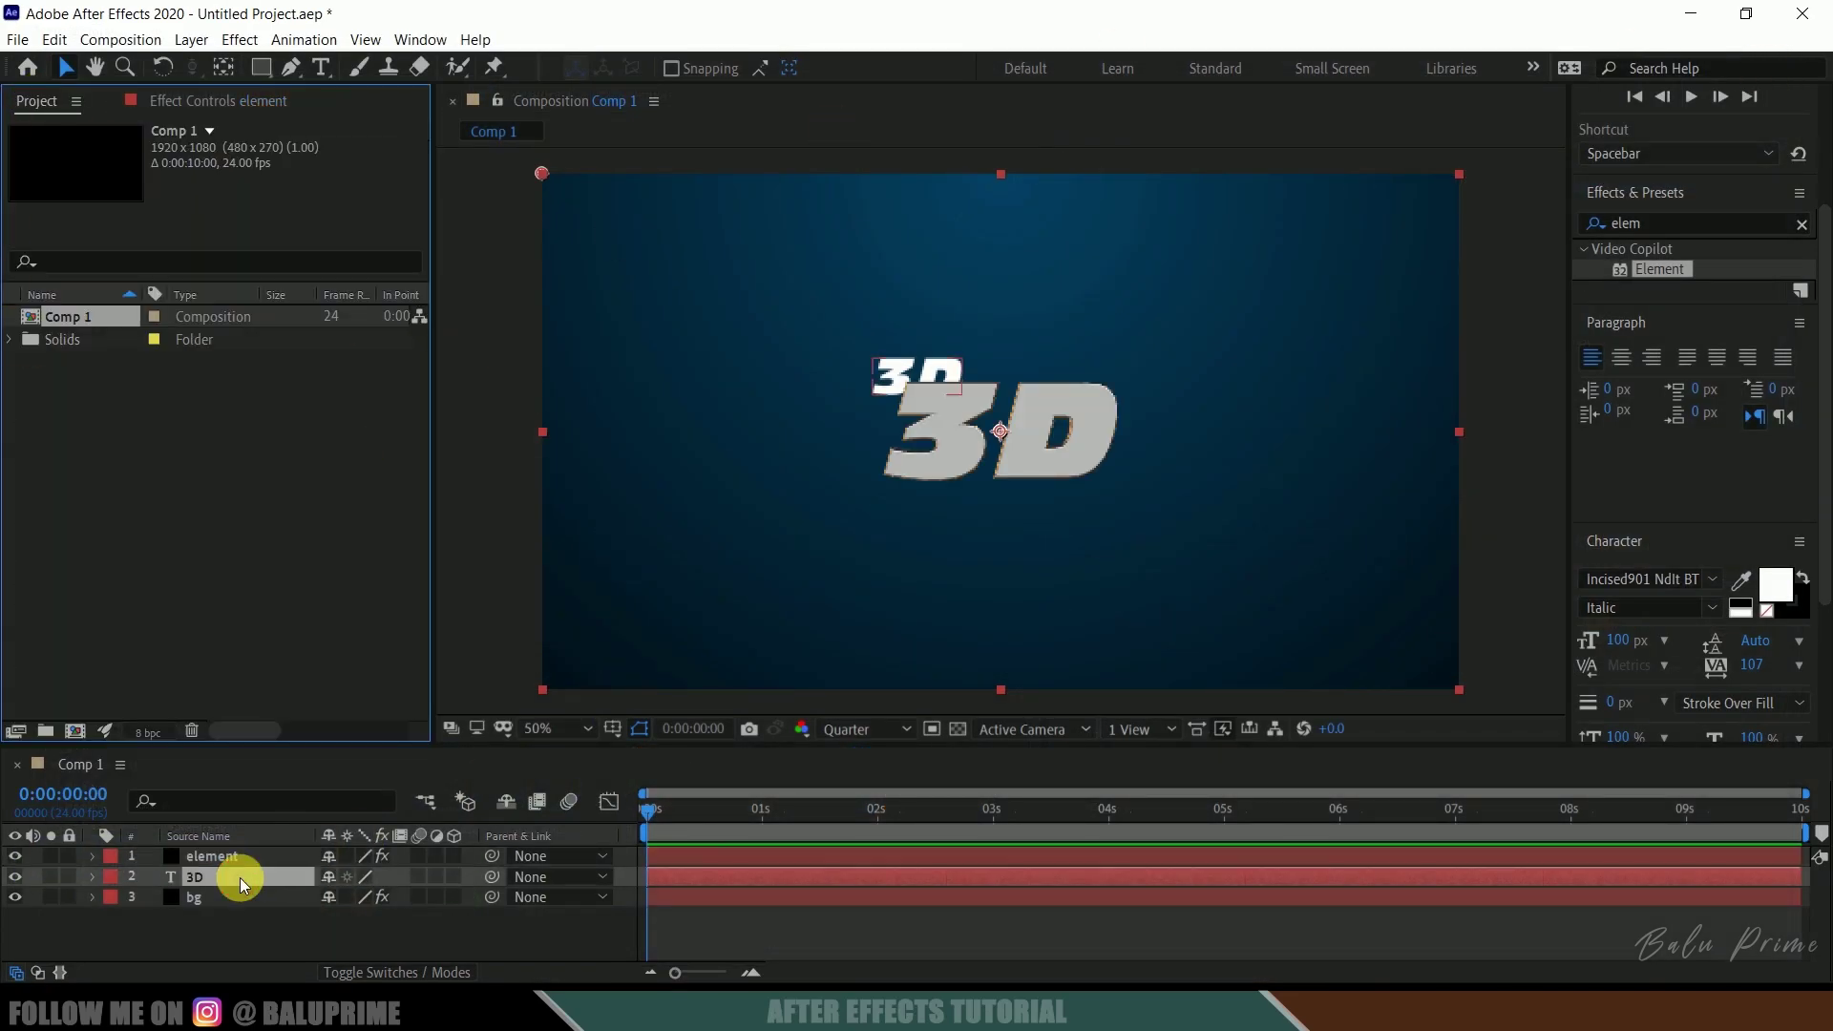
{"action": "left_click", "coordinate": [16, 878]}
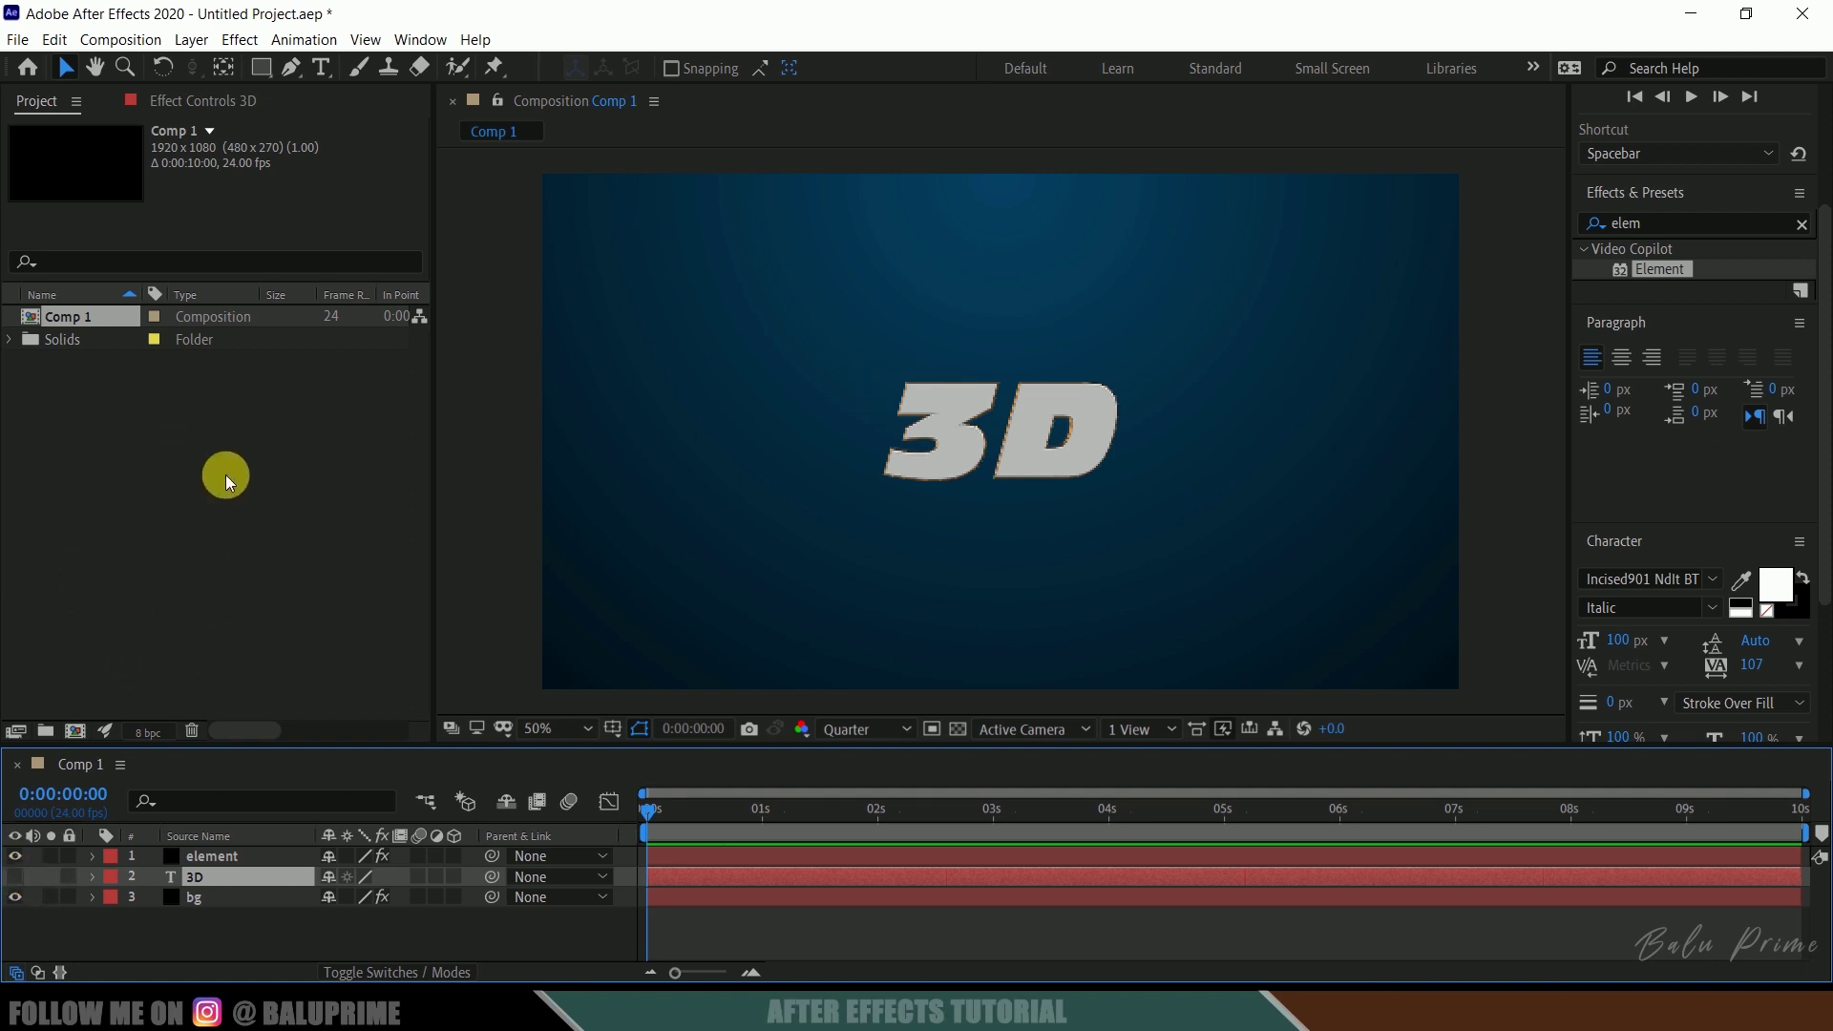
- Import production ID_3982856.mp4, add it as Comp 1's top layer, and hide the Element layer
{"action": "right_click", "coordinate": [97, 432]}
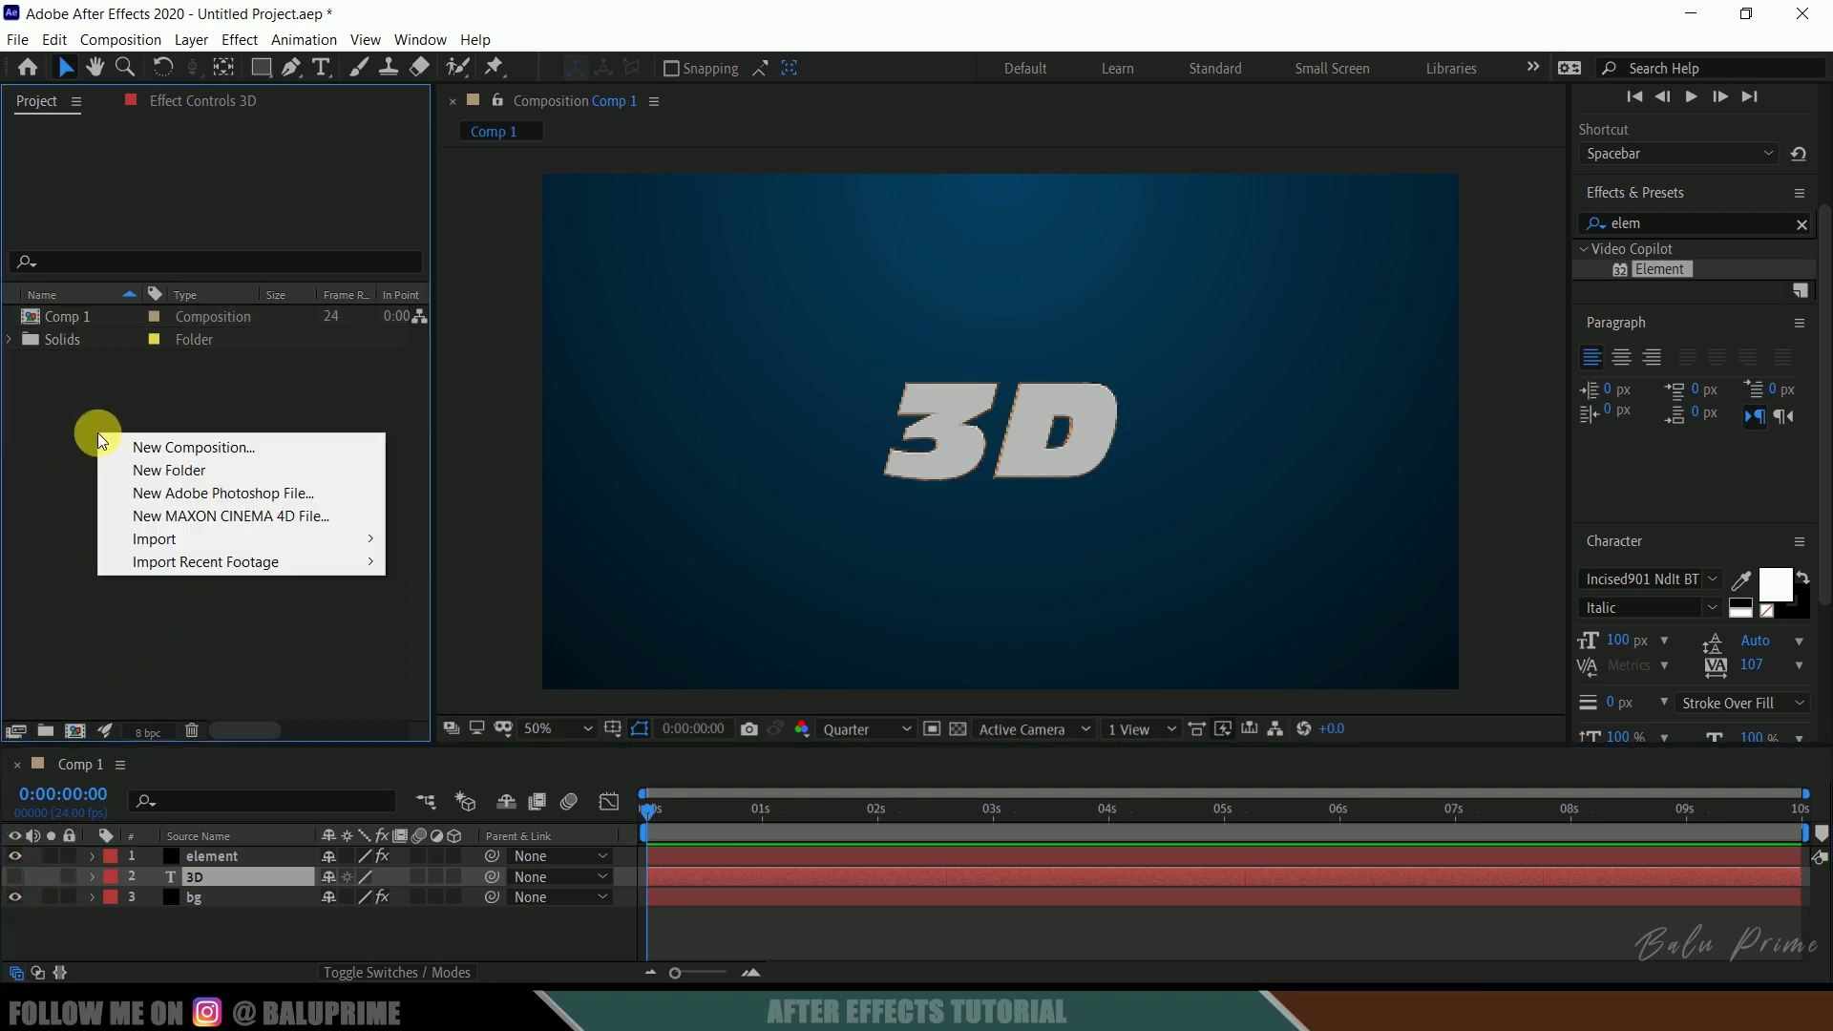
{"action": "mouse_move", "coordinate": [286, 539]}
{"action": "left_click", "coordinate": [487, 541]}
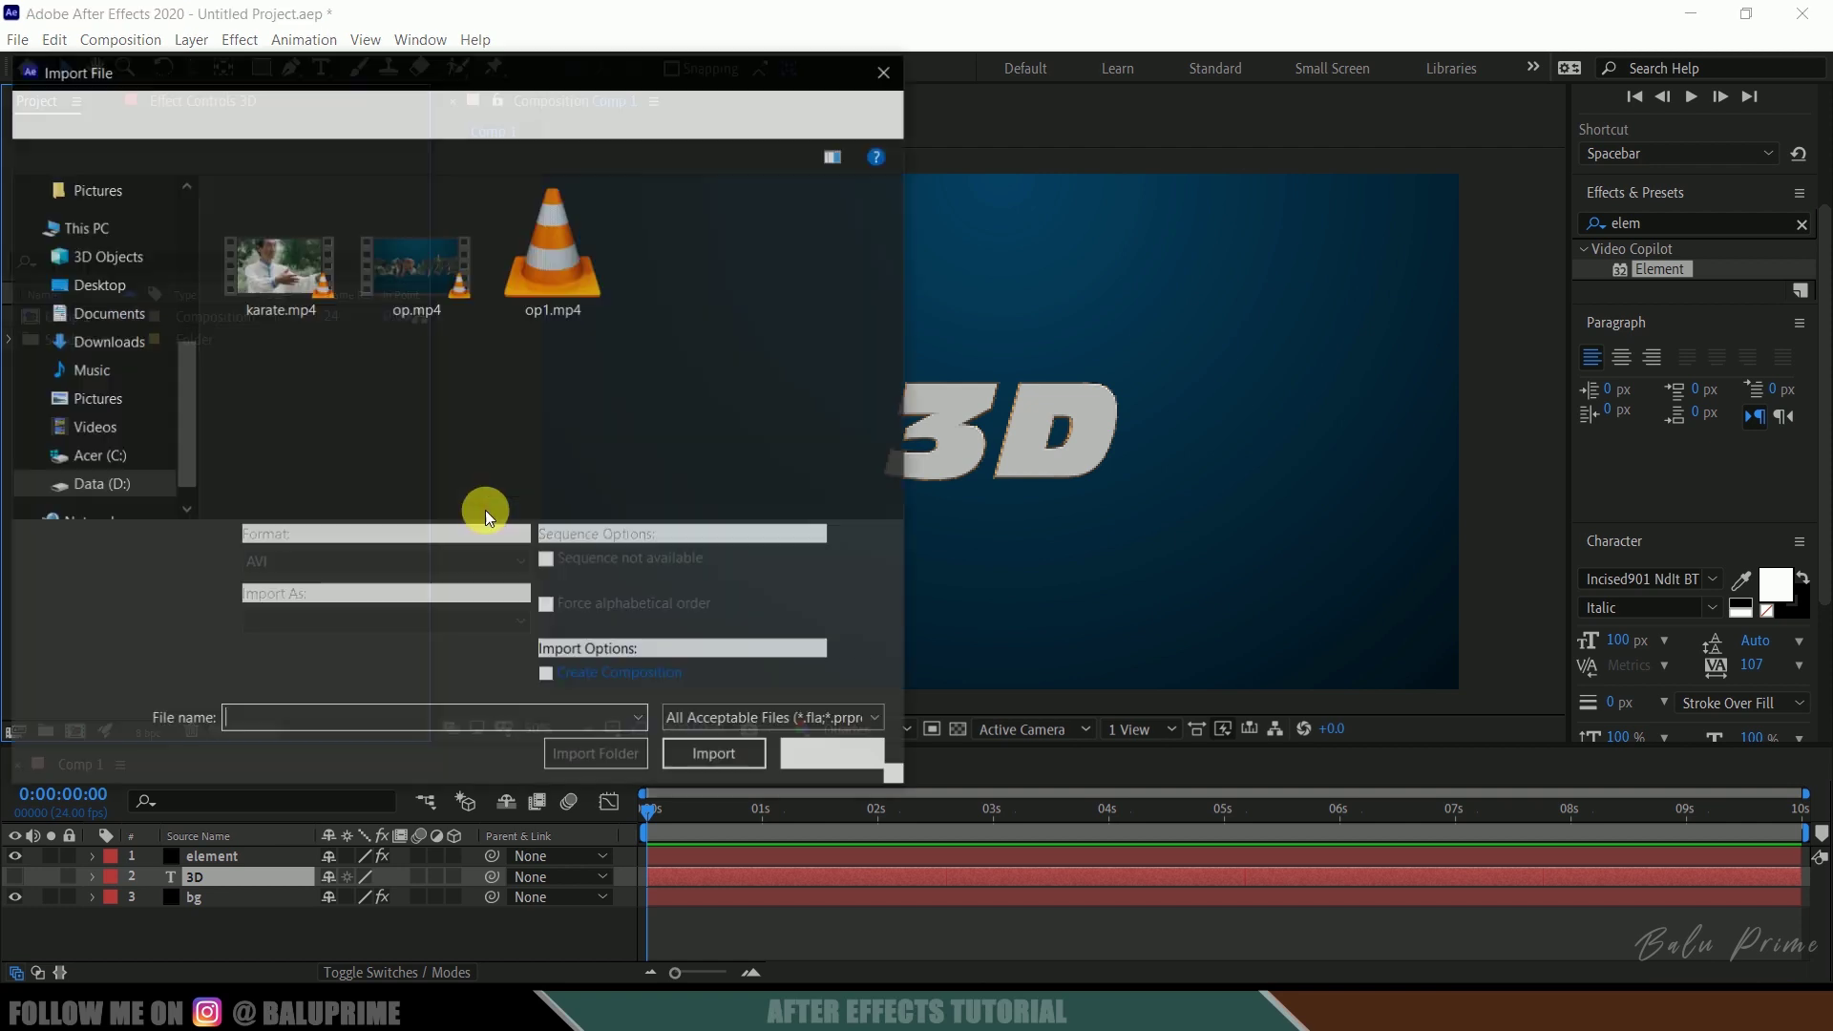
{"action": "left_click", "coordinate": [704, 757]}
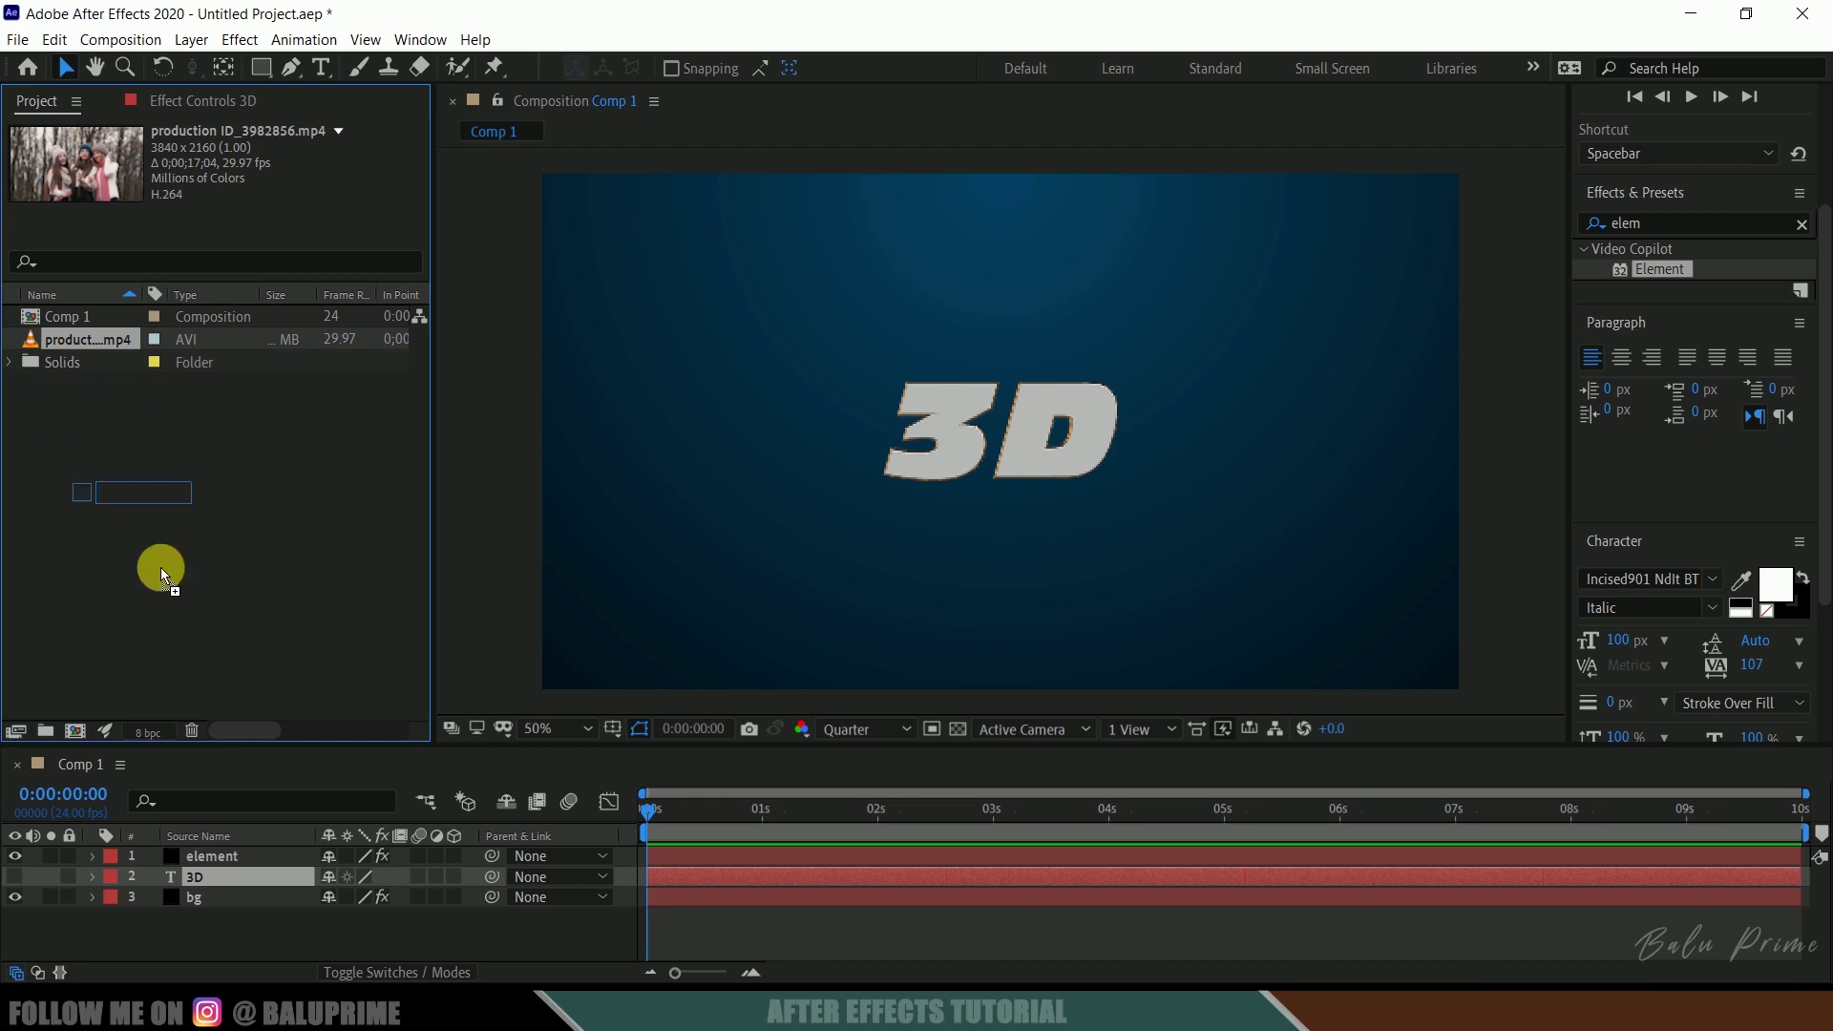
{"action": "left_click_drag", "start_coordinate": [162, 575], "coordinate": [220, 852]}
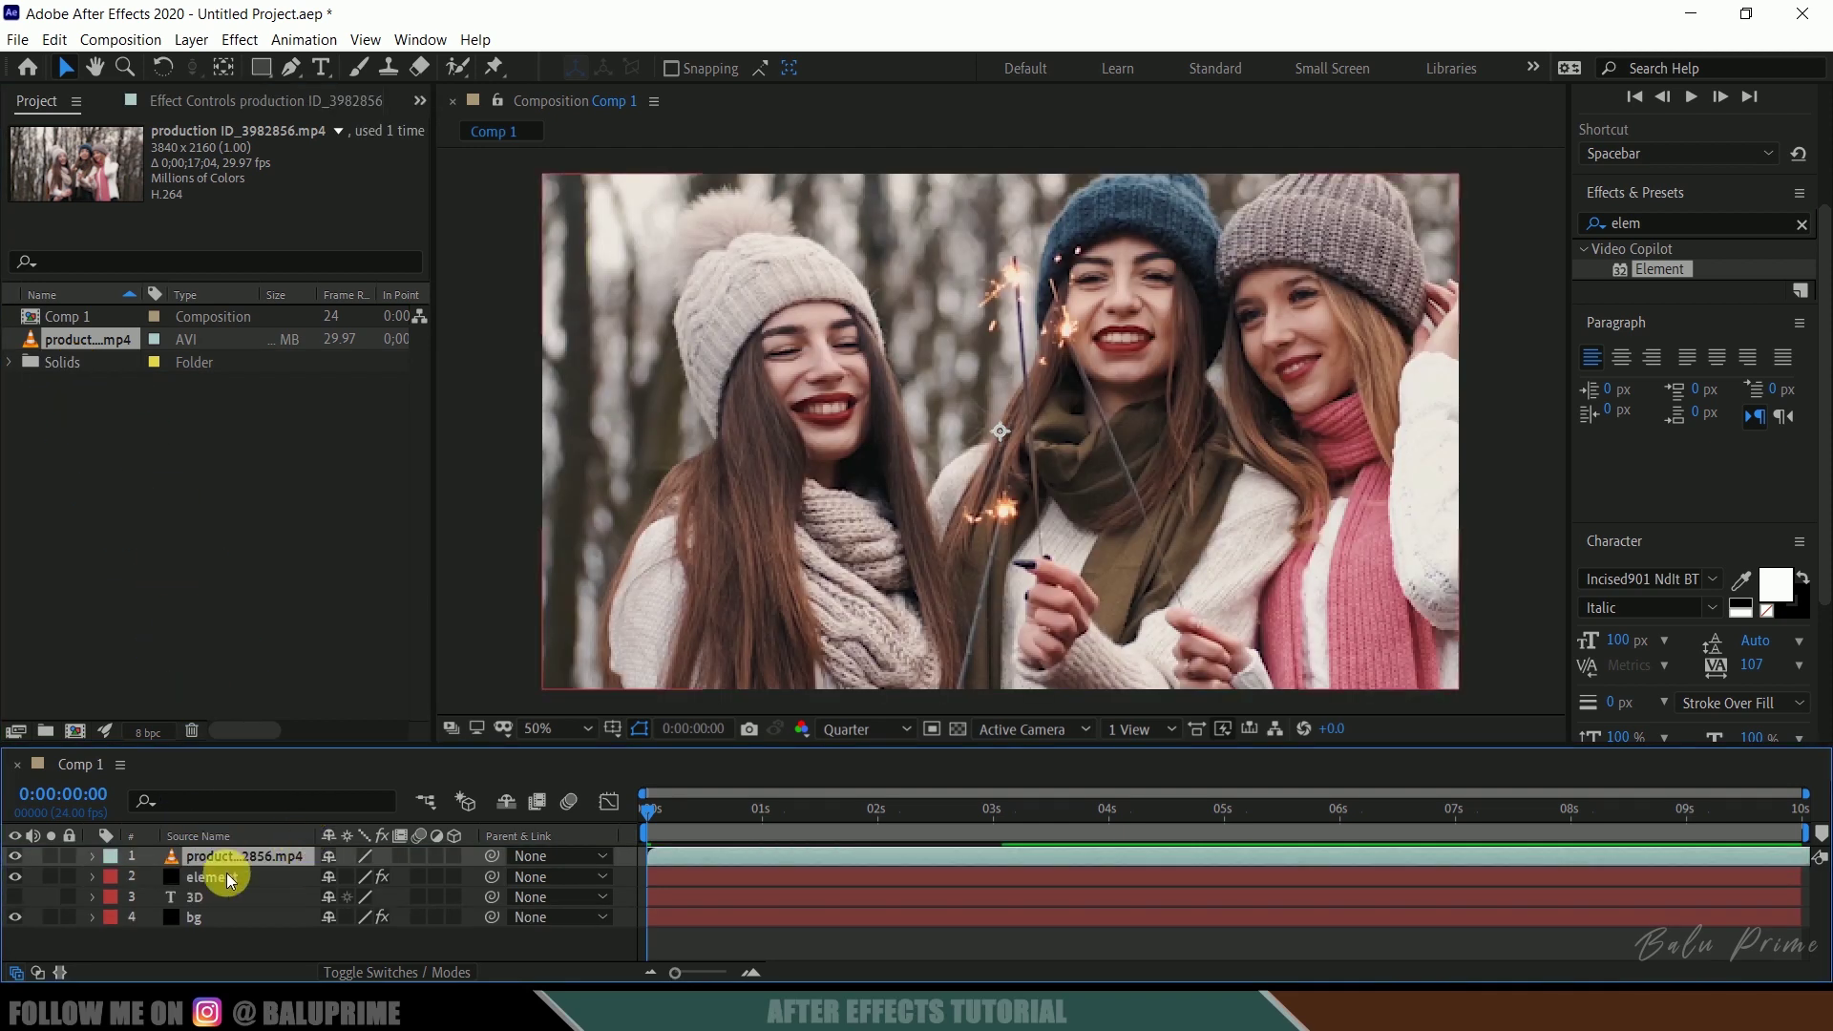
{"action": "left_click", "coordinate": [13, 873]}
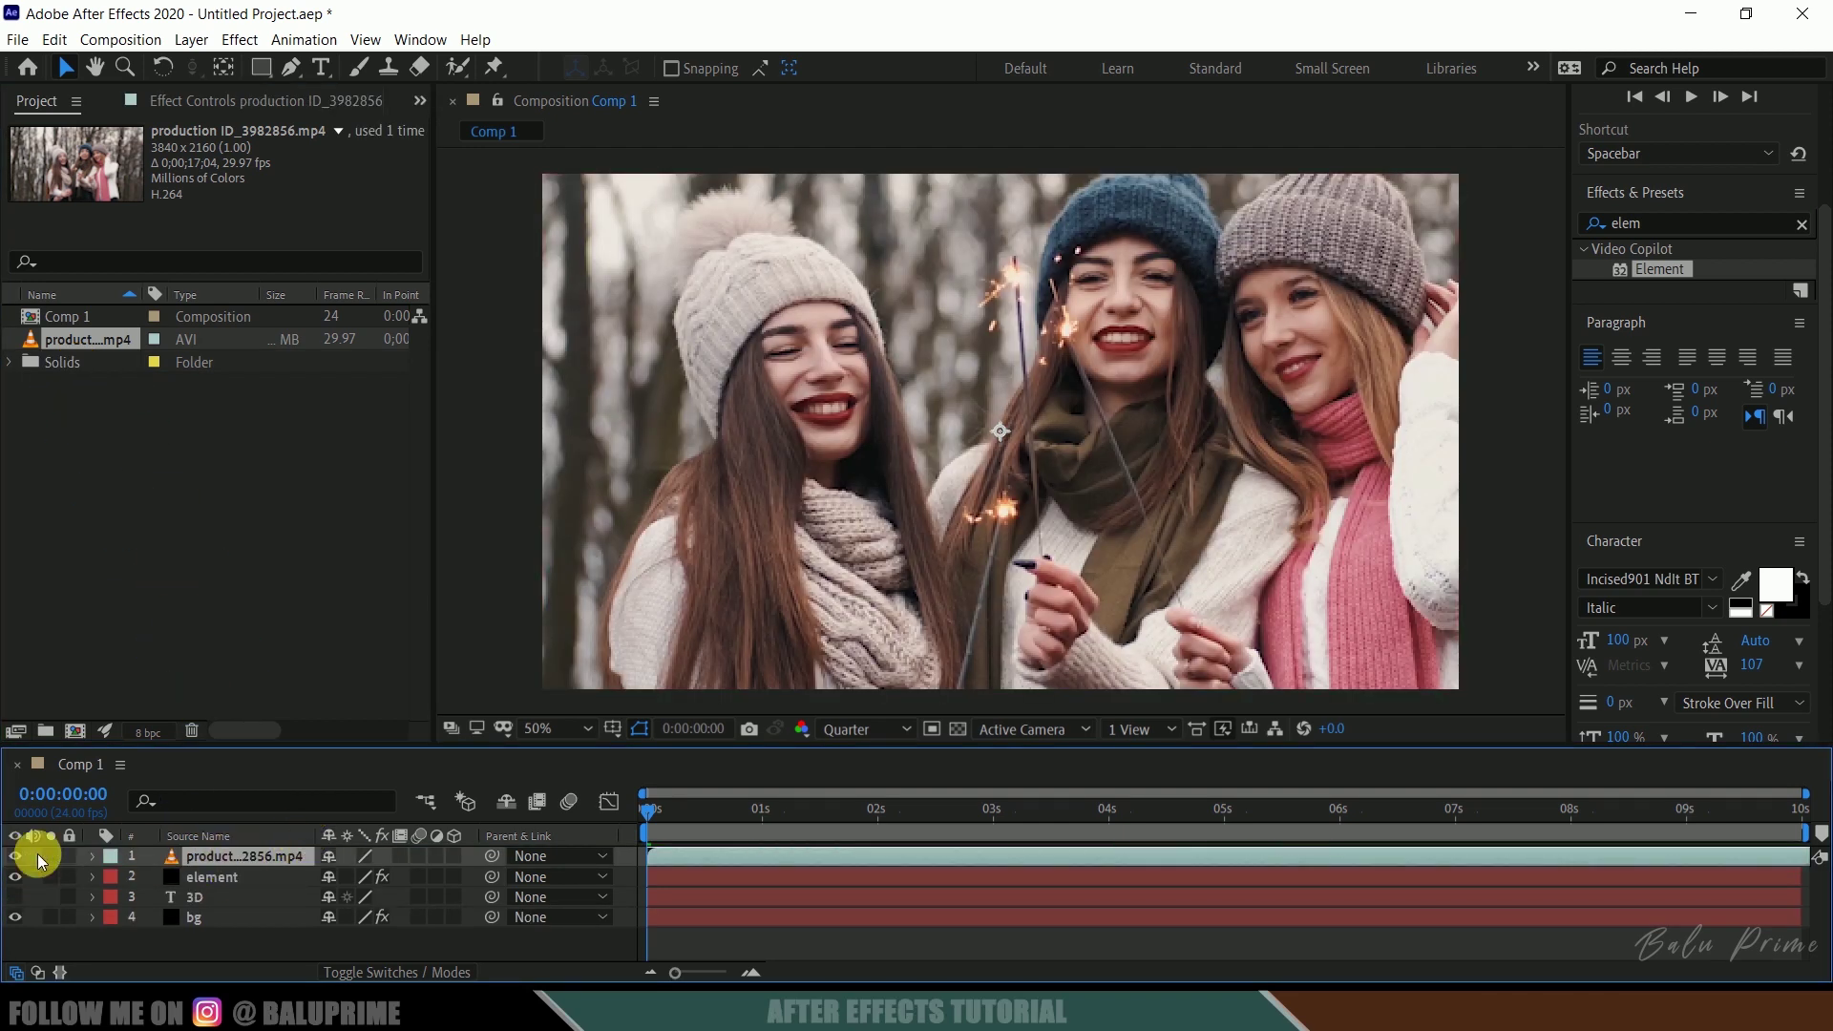
- Hide the video layer, then show and select the Element layer again
{"action": "left_click", "coordinate": [15, 856]}
{"action": "left_click", "coordinate": [15, 877]}
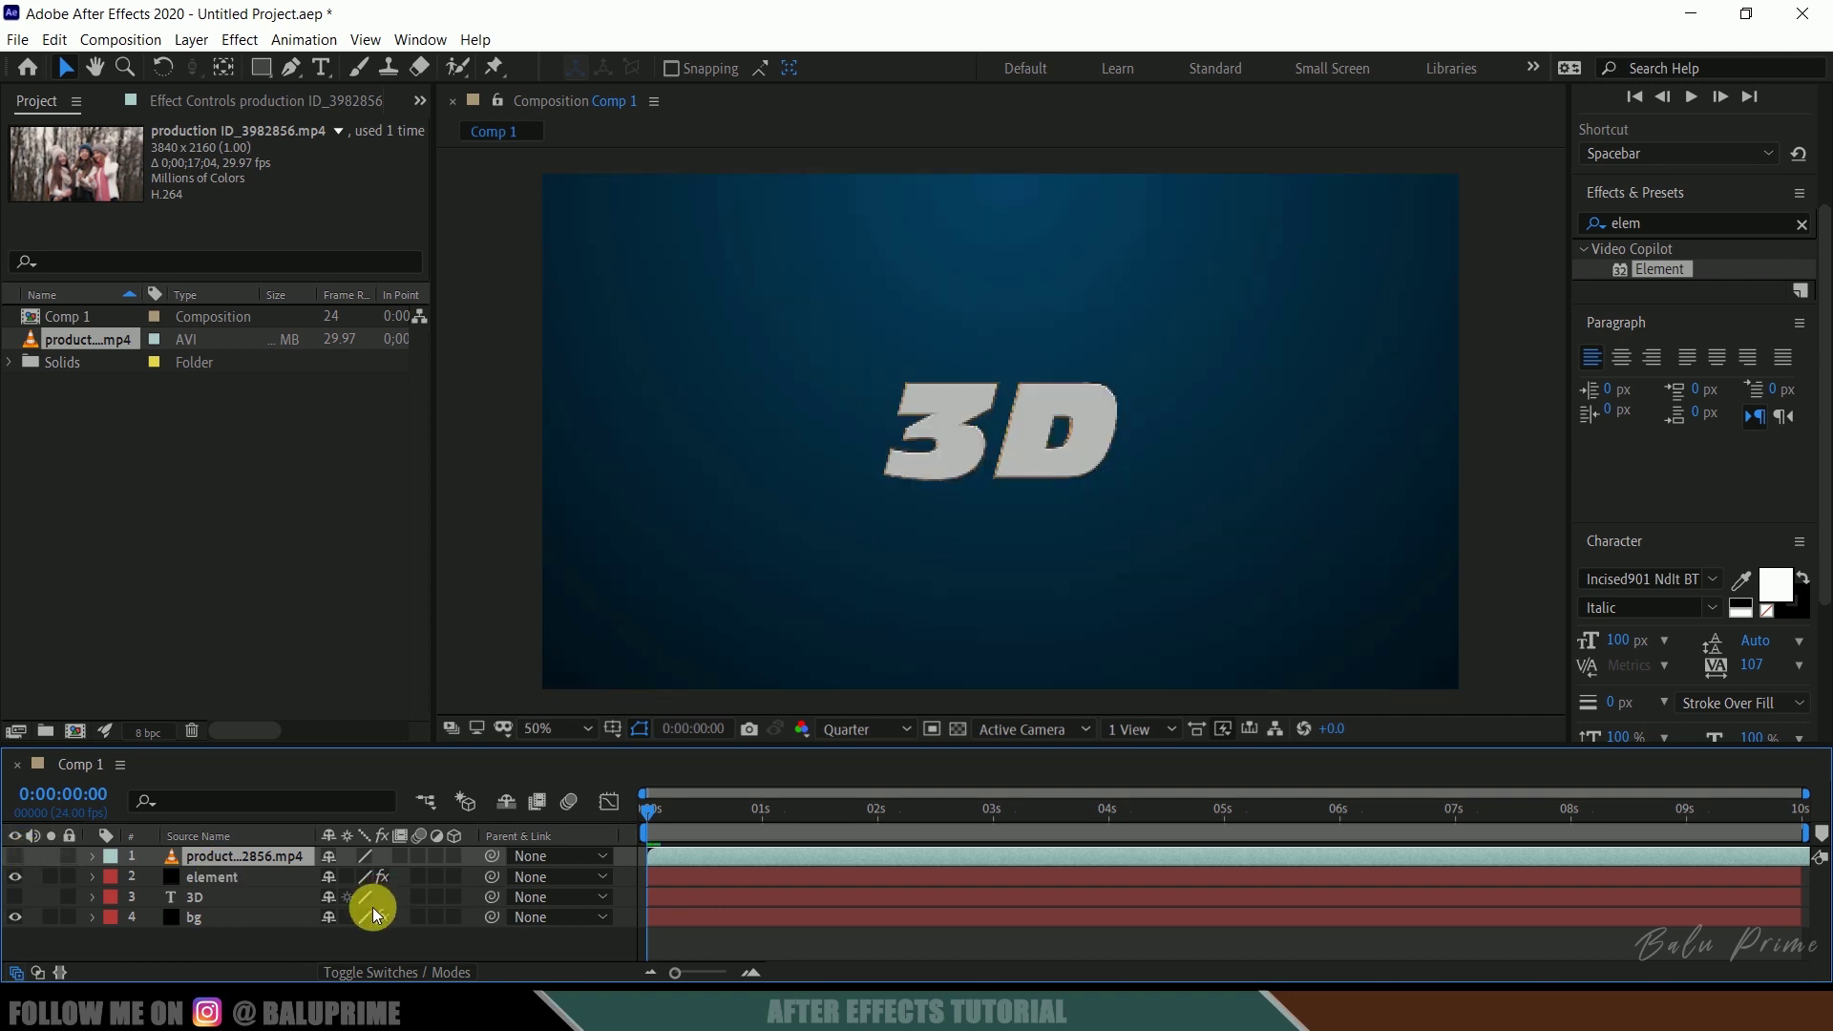
{"action": "left_click", "coordinate": [245, 881]}
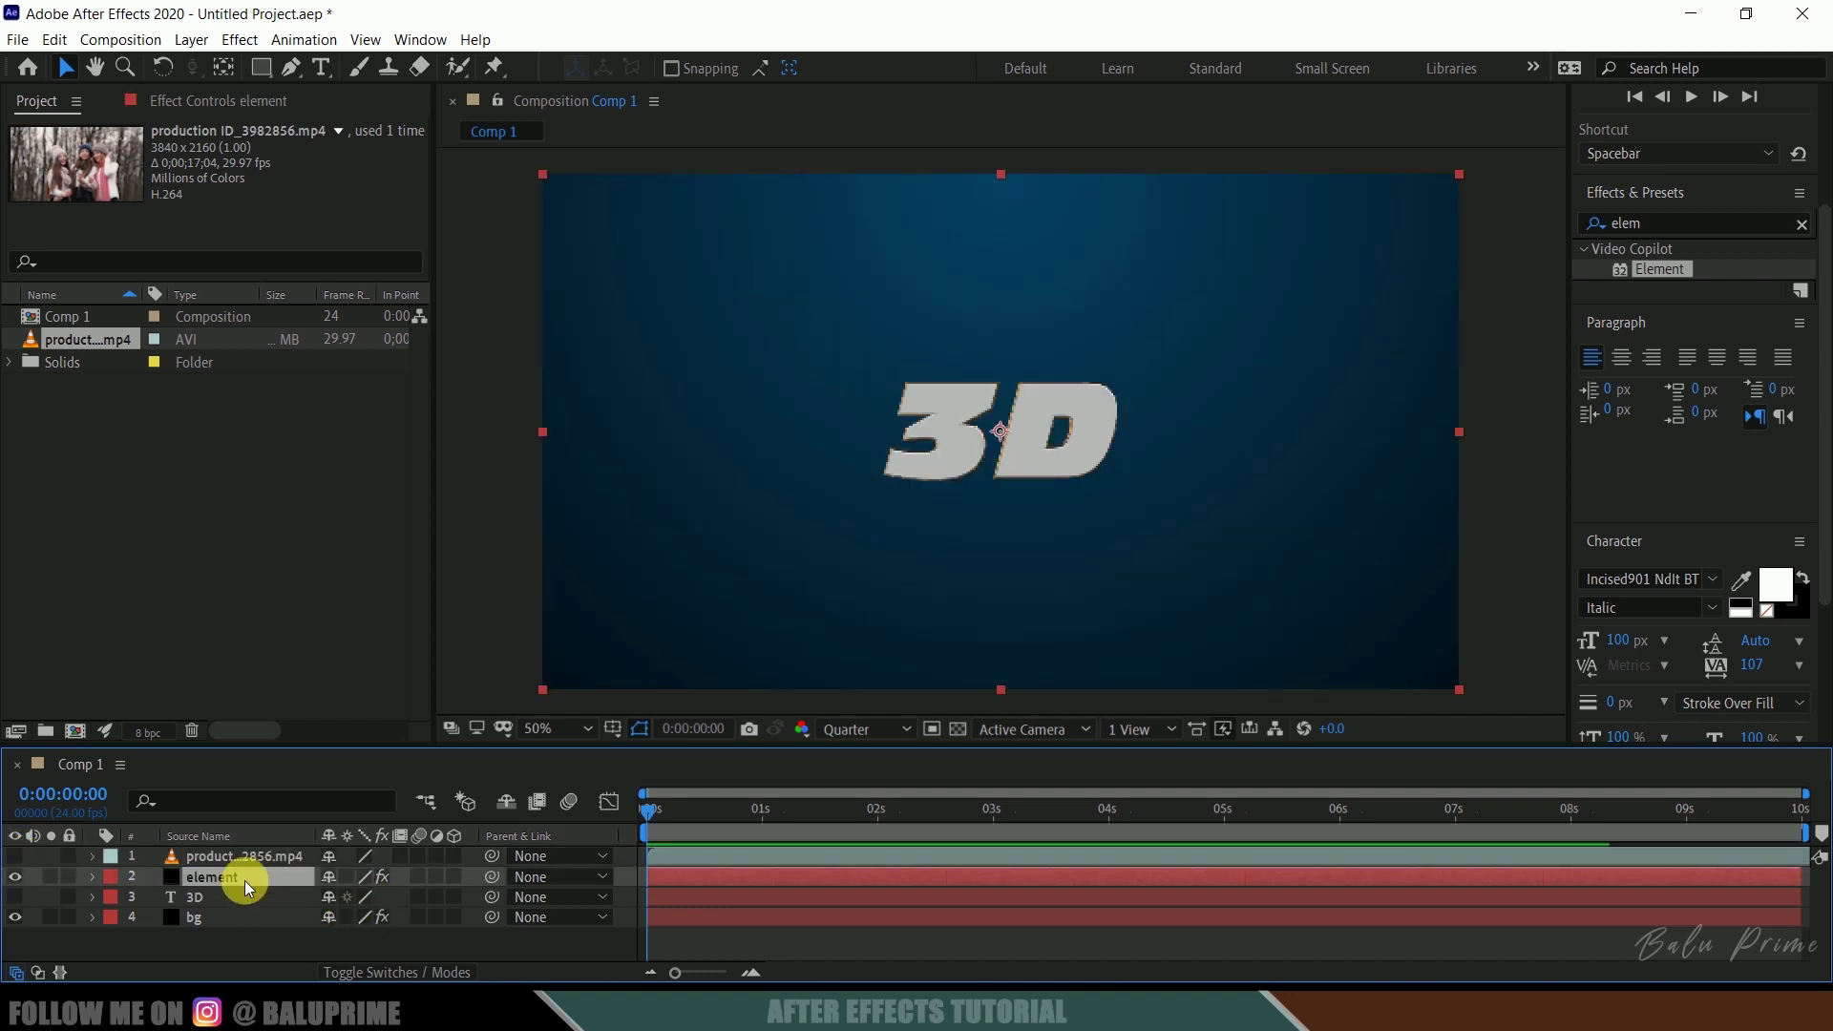
- Set Element's Custom Texture Maps Layer 1 to production ID_3982856.mp4
{"action": "left_click", "coordinate": [209, 104]}
{"action": "scroll", "coordinate": [180, 488], "scroll_direction": "down", "scroll_amount": 2}
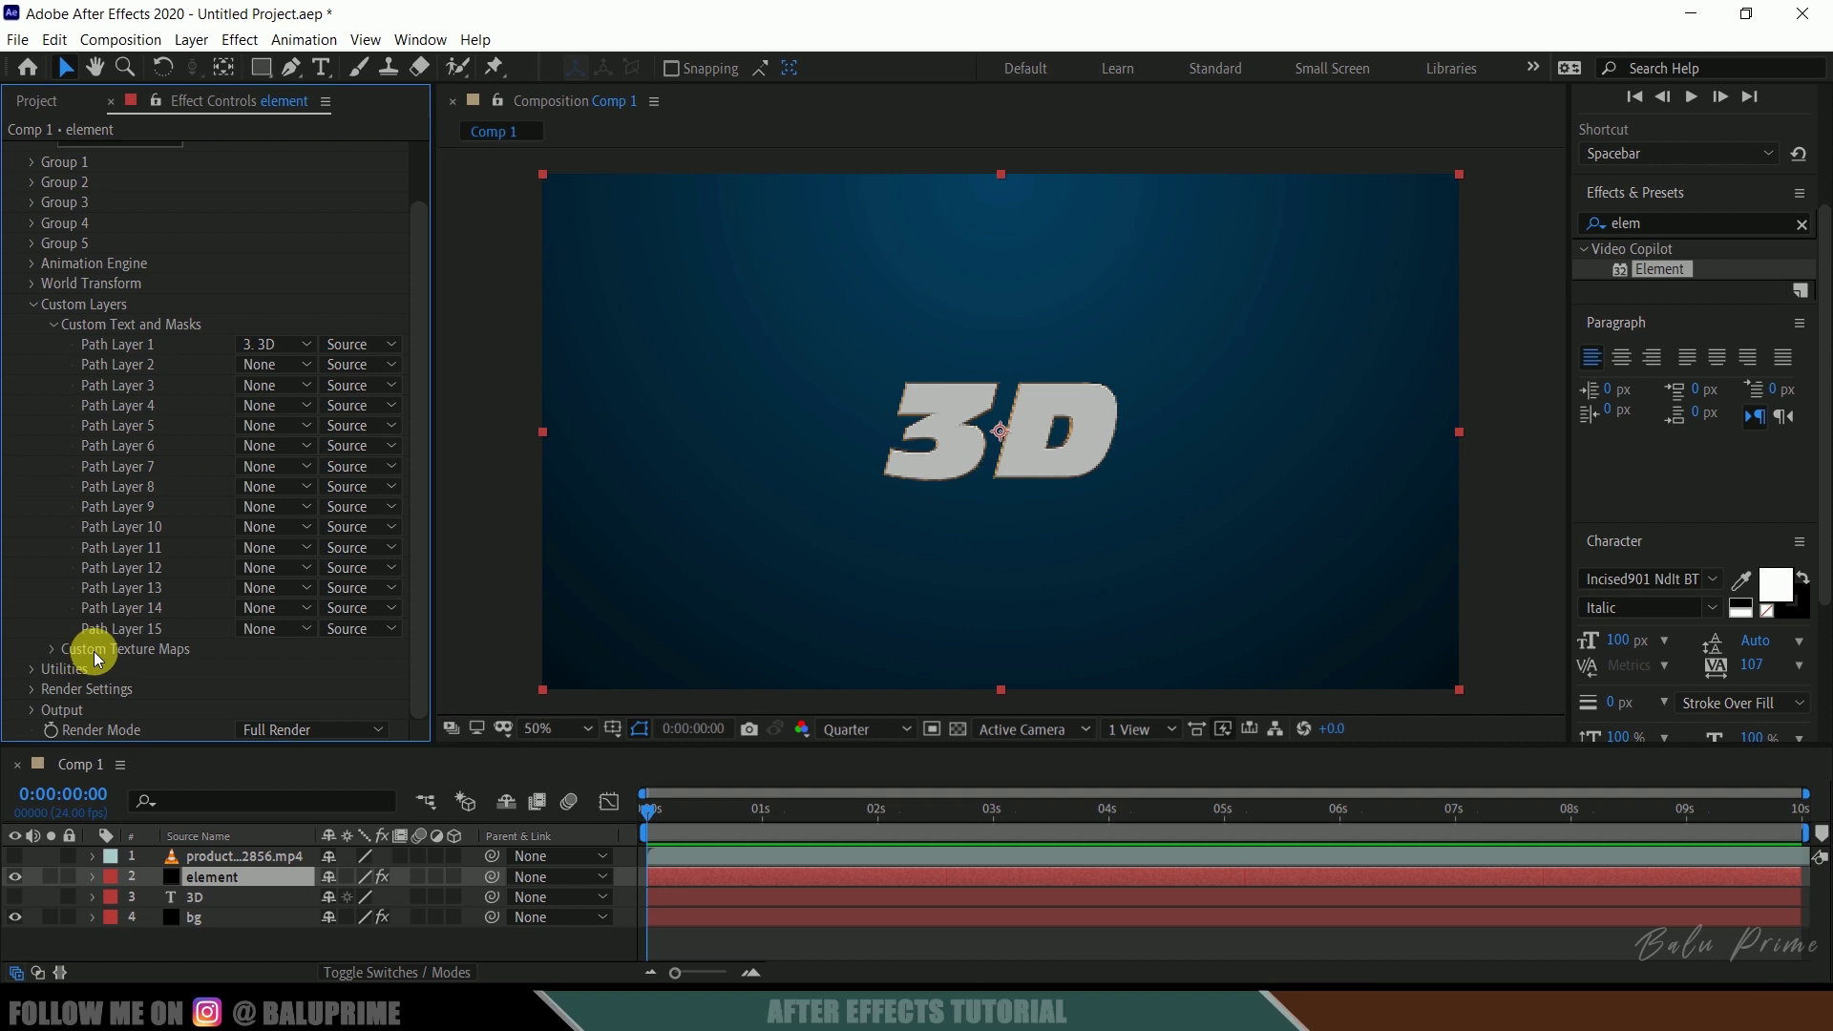
{"action": "left_click", "coordinate": [54, 647]}
{"action": "scroll", "coordinate": [42, 565], "scroll_direction": "down", "scroll_amount": 5}
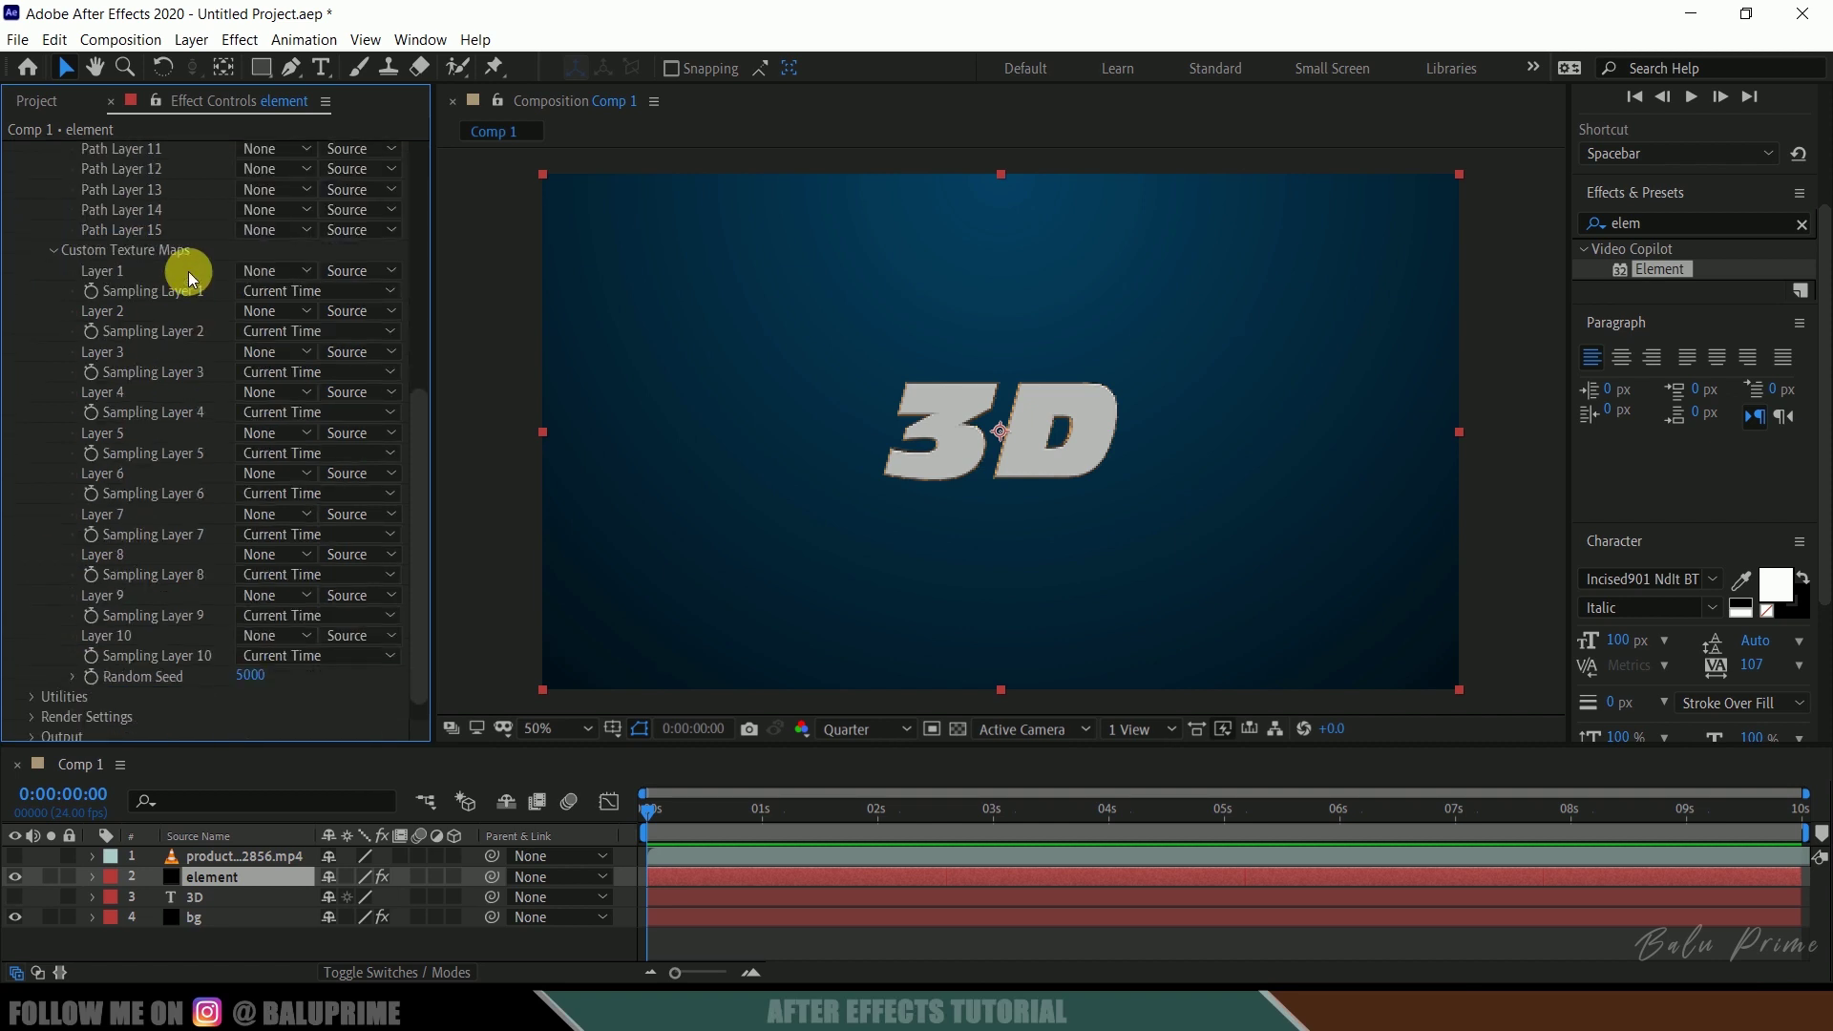
{"action": "left_click", "coordinate": [277, 270]}
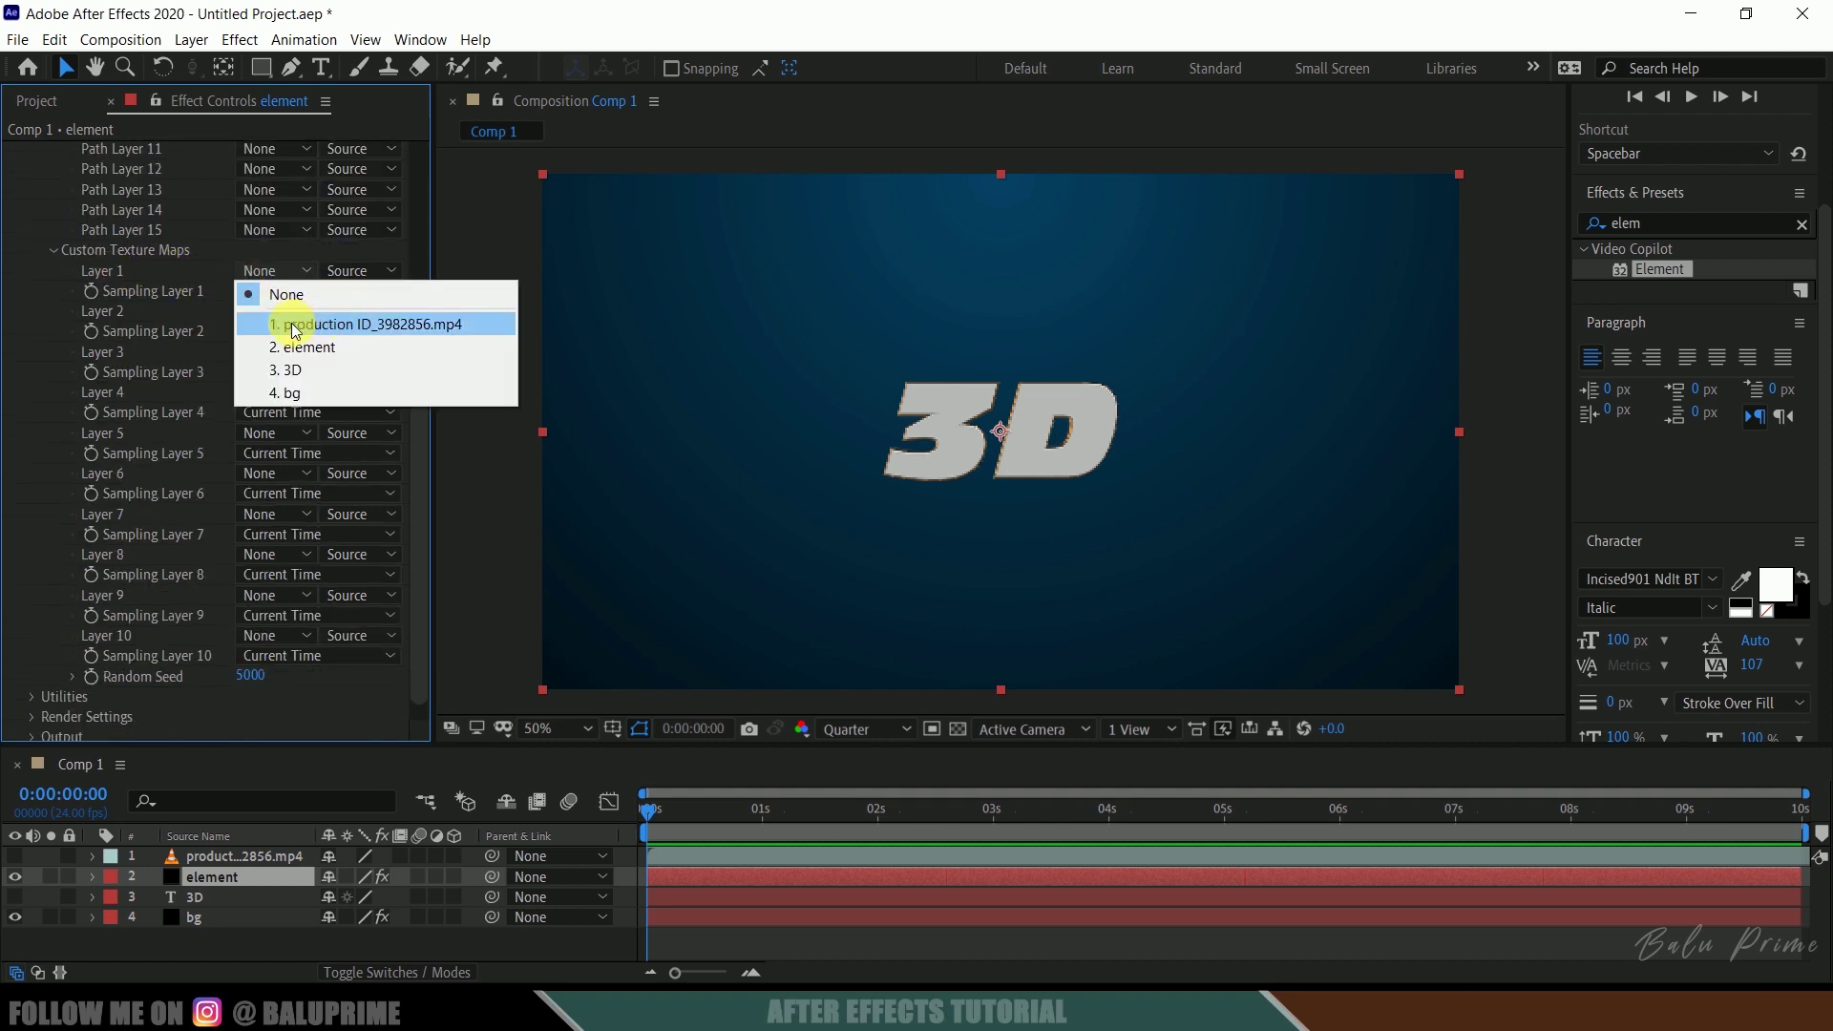
{"action": "left_click", "coordinate": [334, 327]}
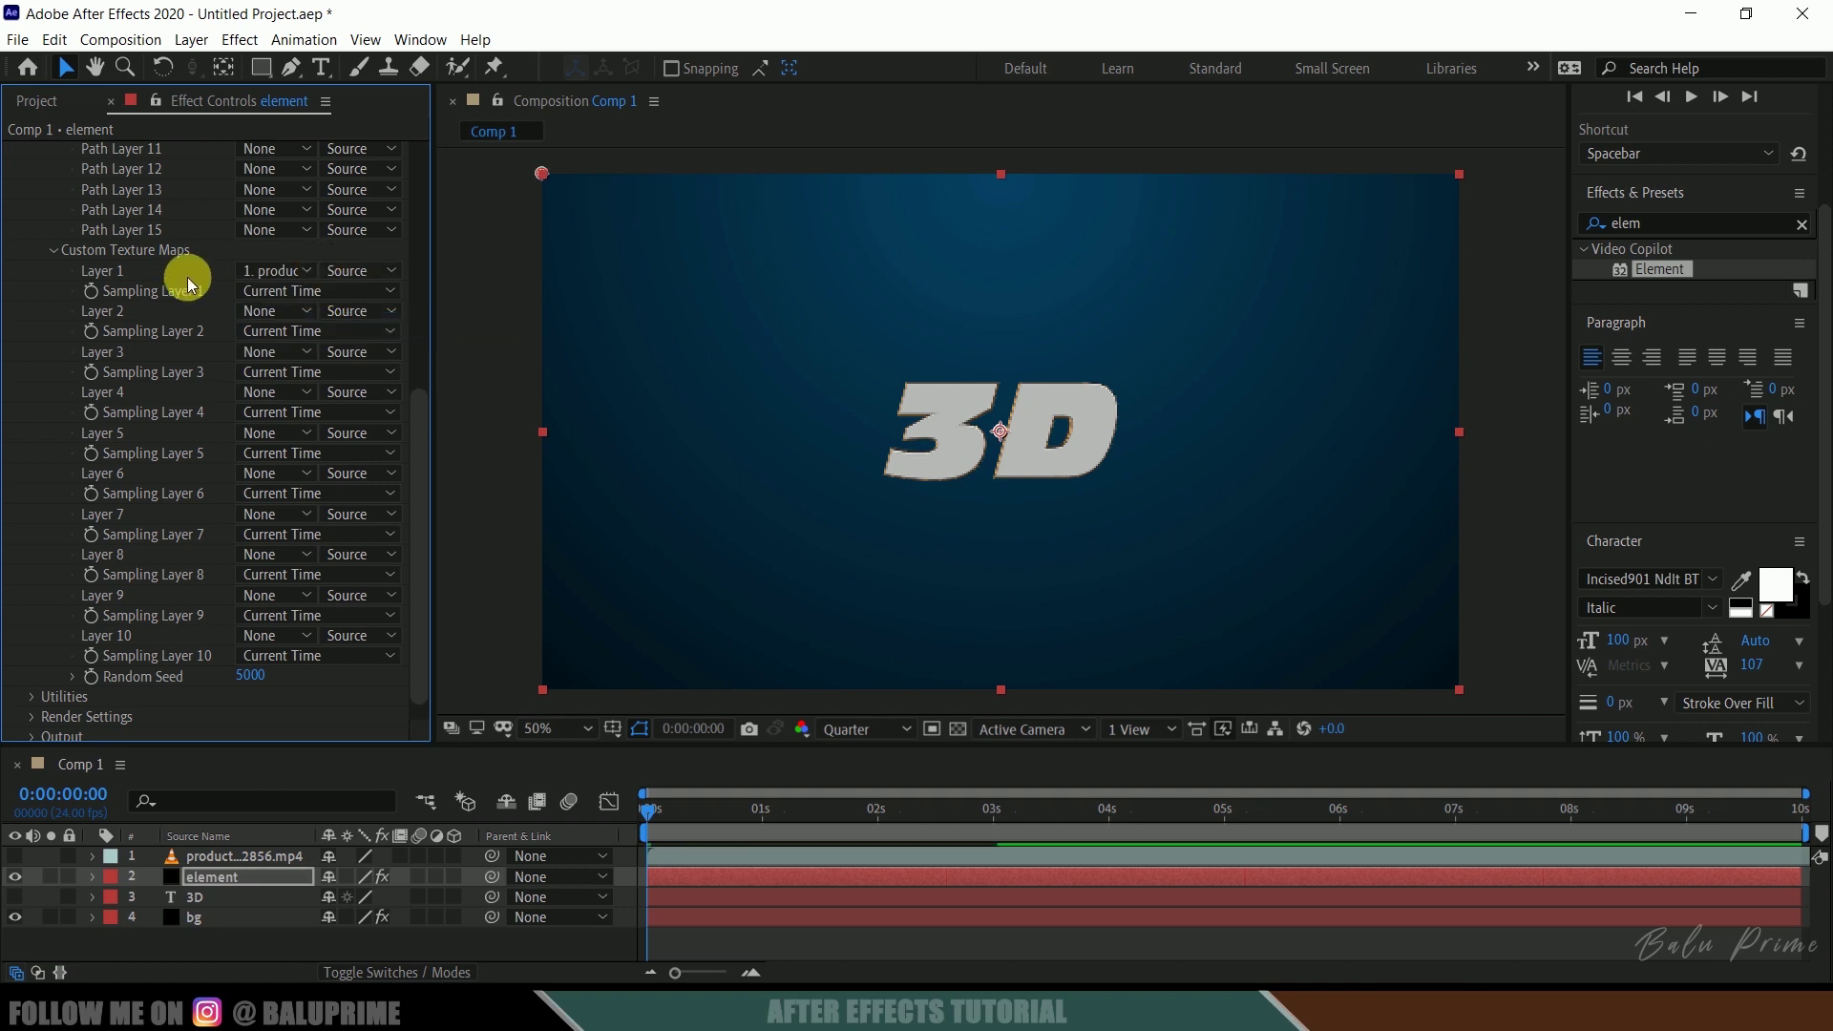
{"action": "scroll", "coordinate": [14, 409], "scroll_direction": "up", "scroll_amount": 5}
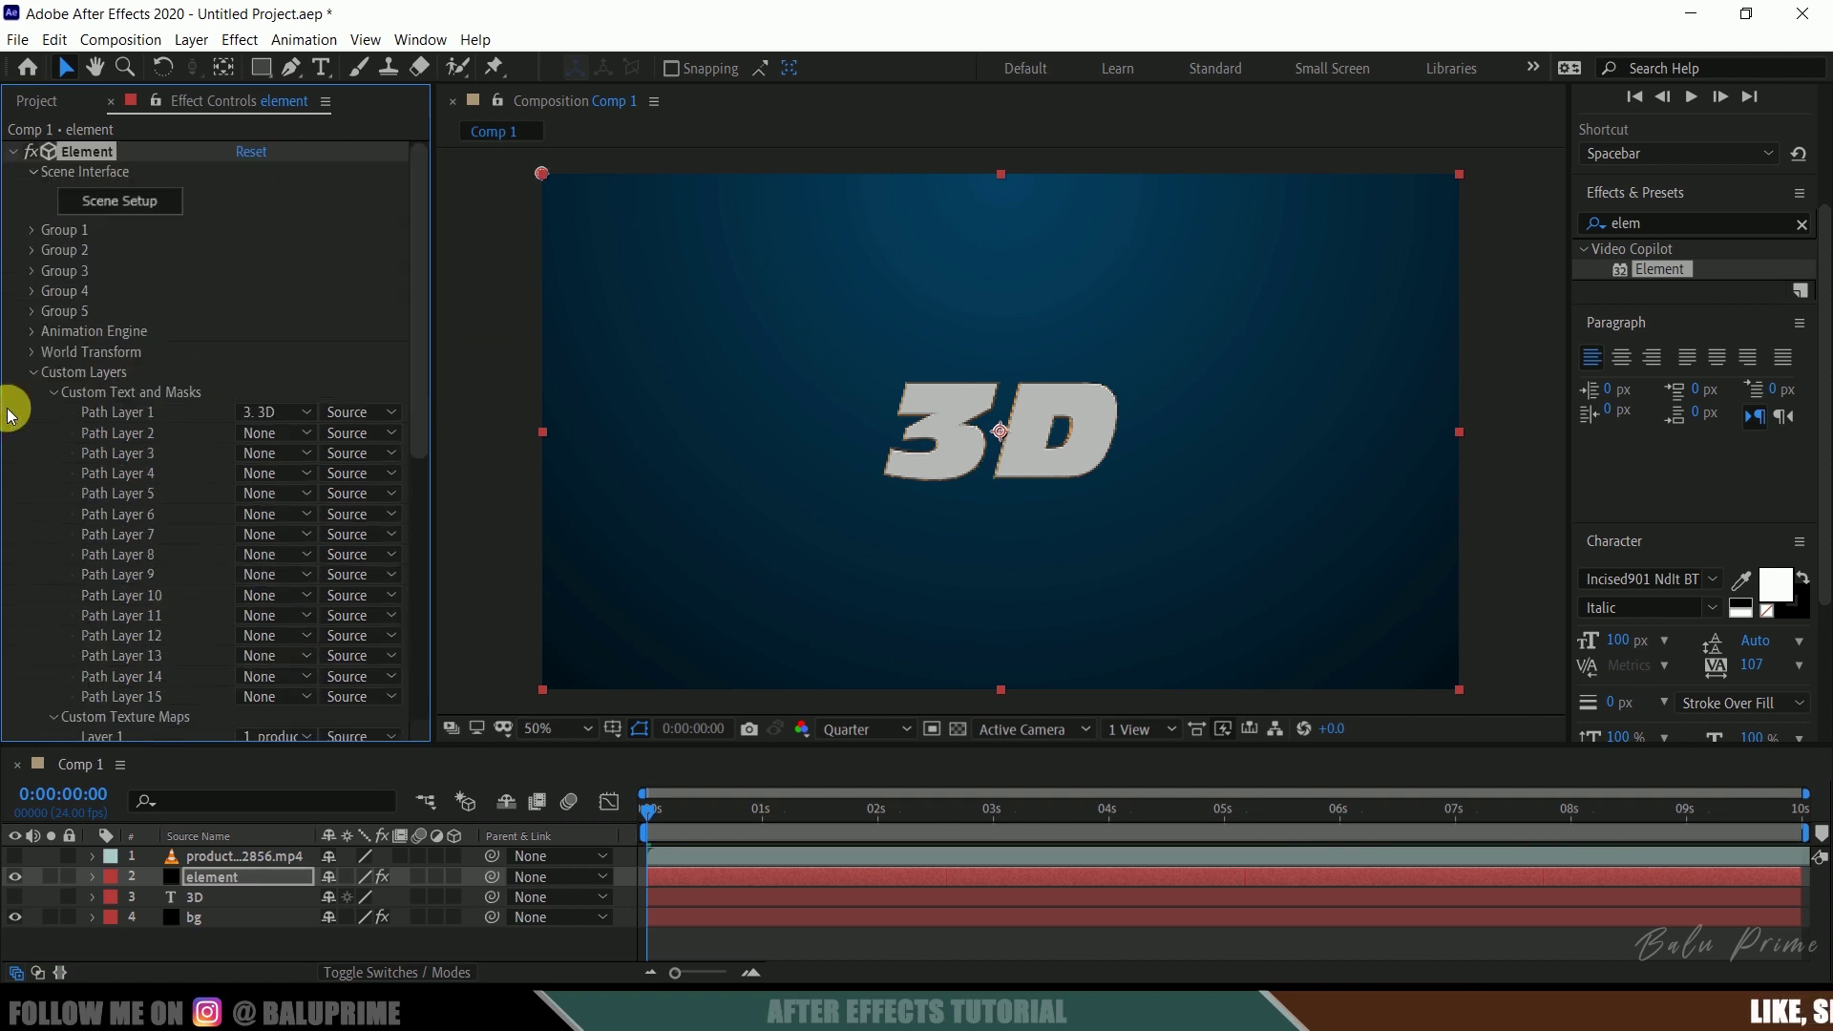
- Give Bevel 1 a Custom Layer 1 diffuse texture with UV Repeat 0.97, 1.78
{"action": "left_click", "coordinate": [122, 201]}
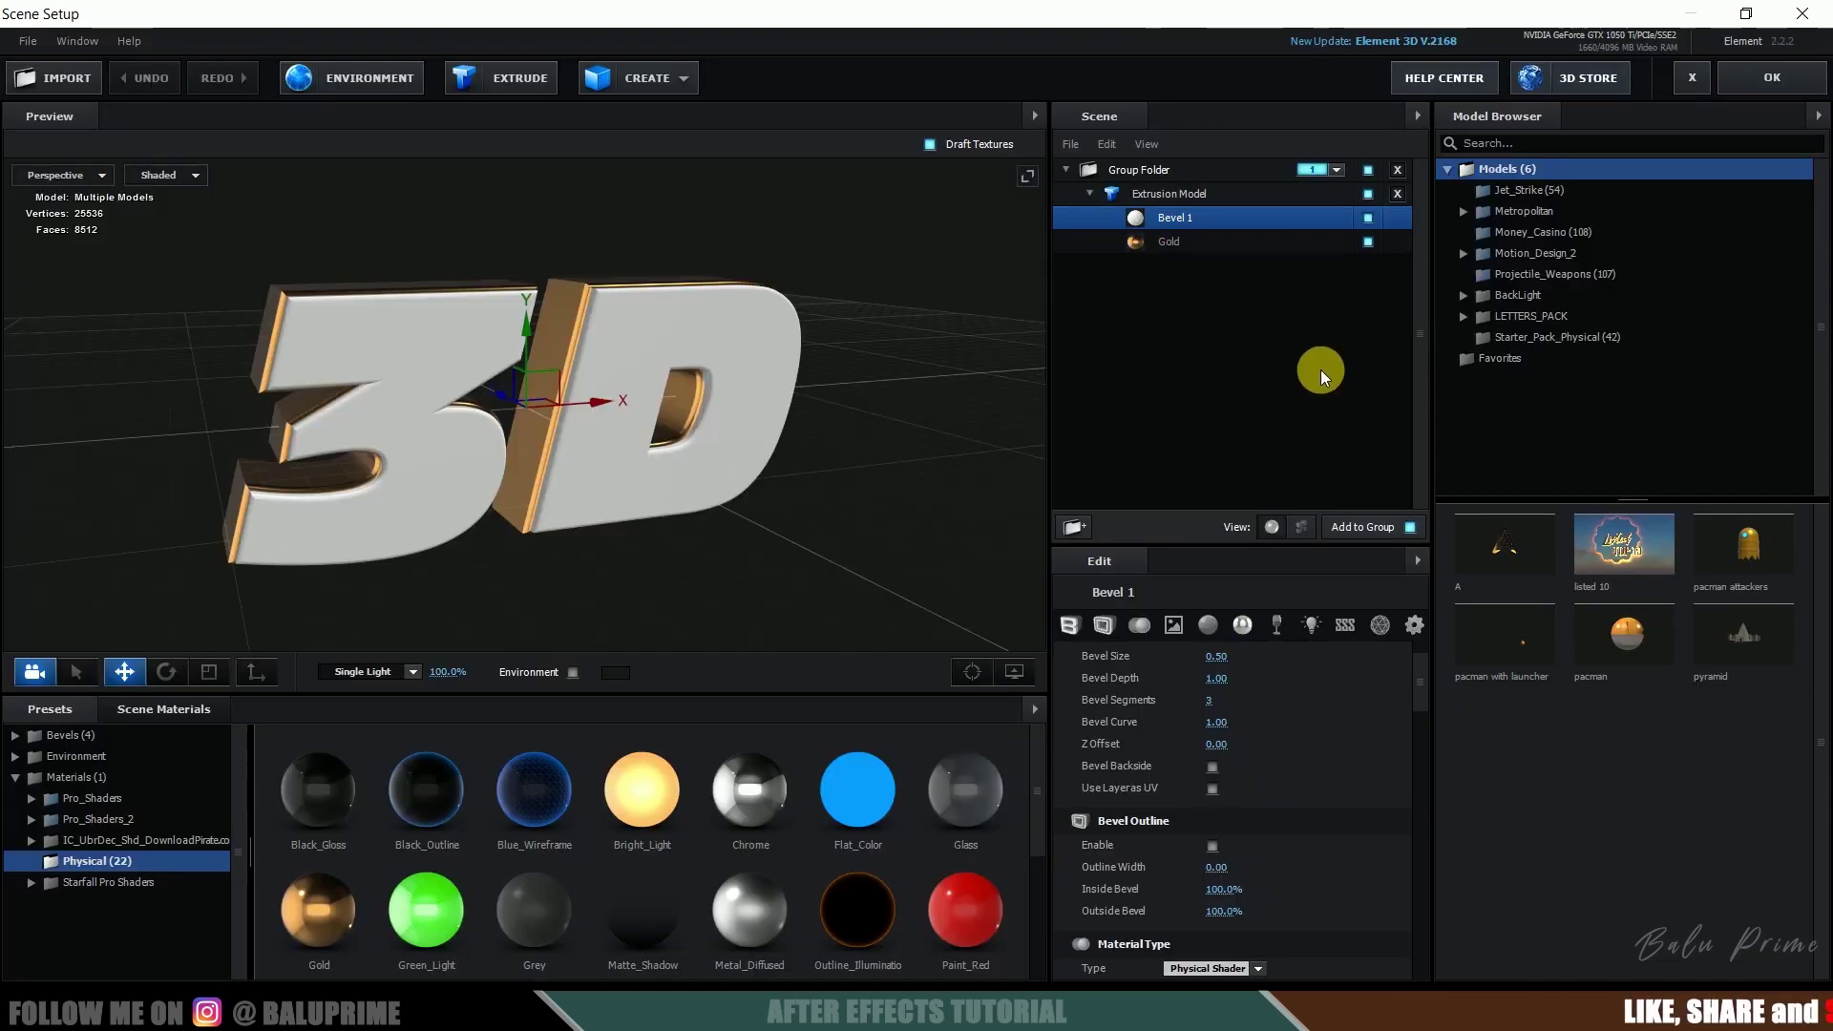
{"action": "left_click", "coordinate": [1174, 220]}
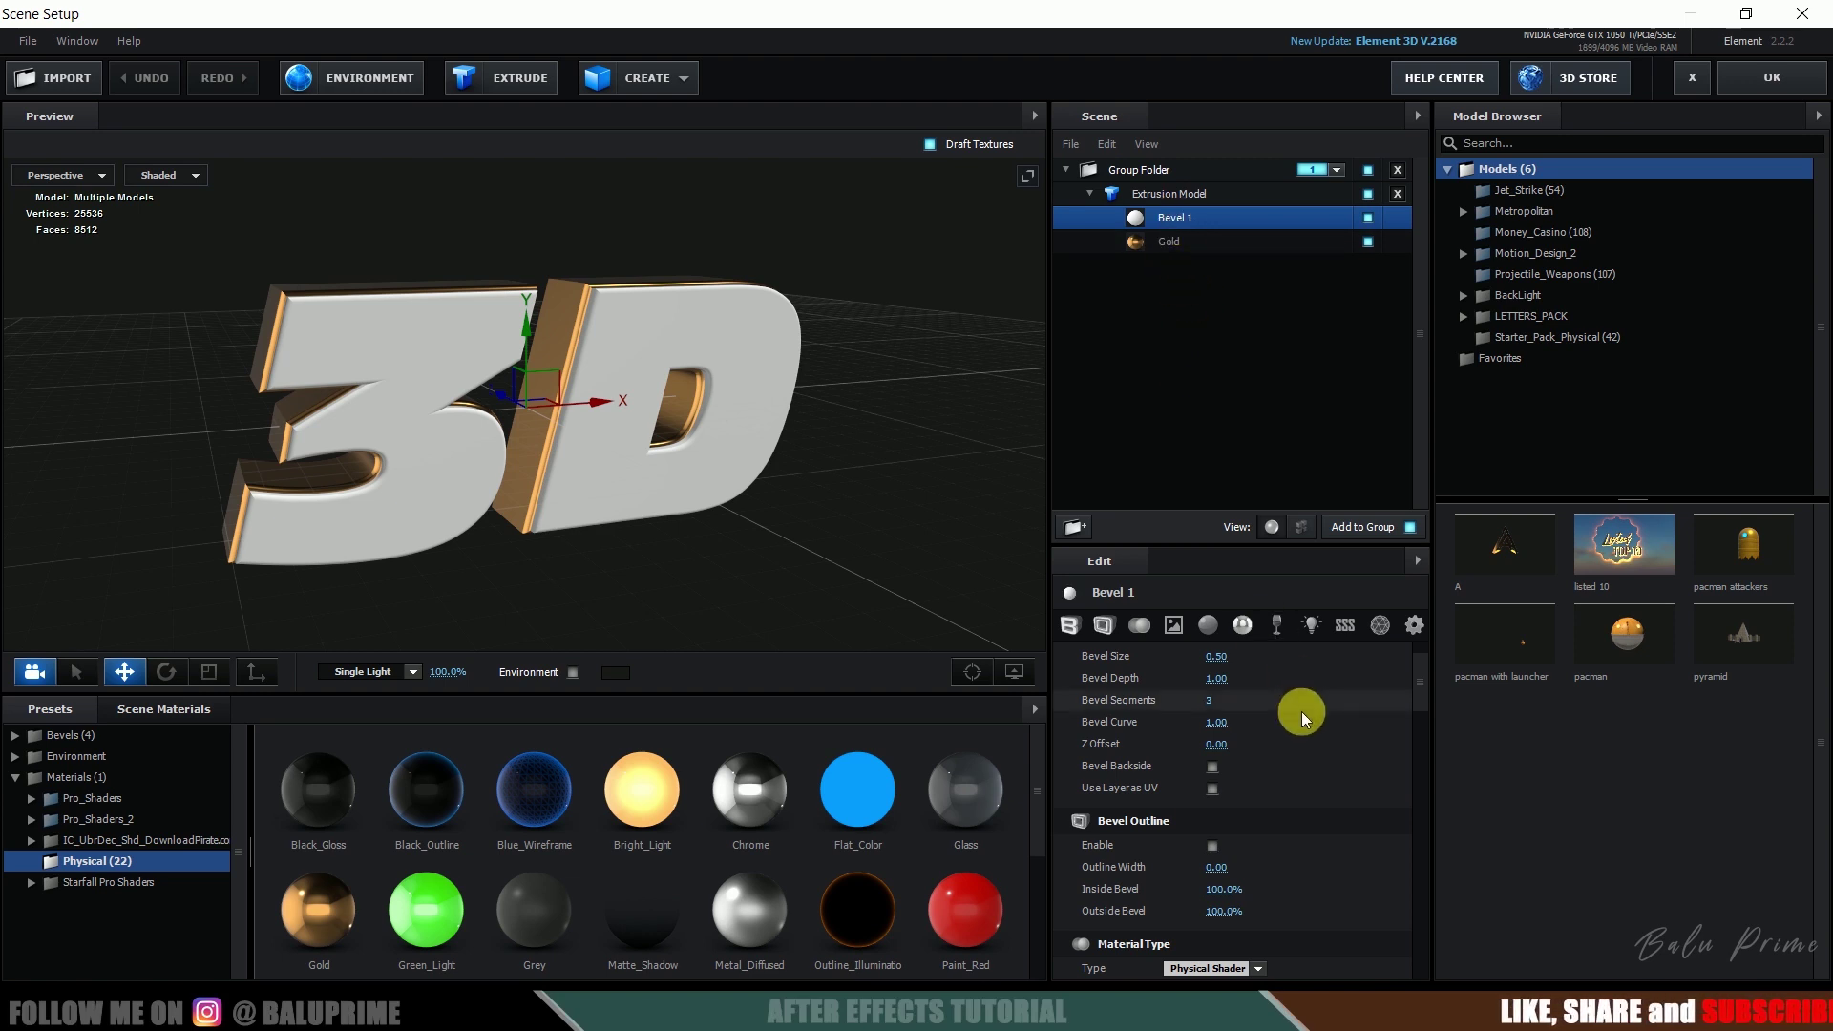
{"action": "scroll", "coordinate": [1303, 712], "scroll_direction": "down", "scroll_amount": 3}
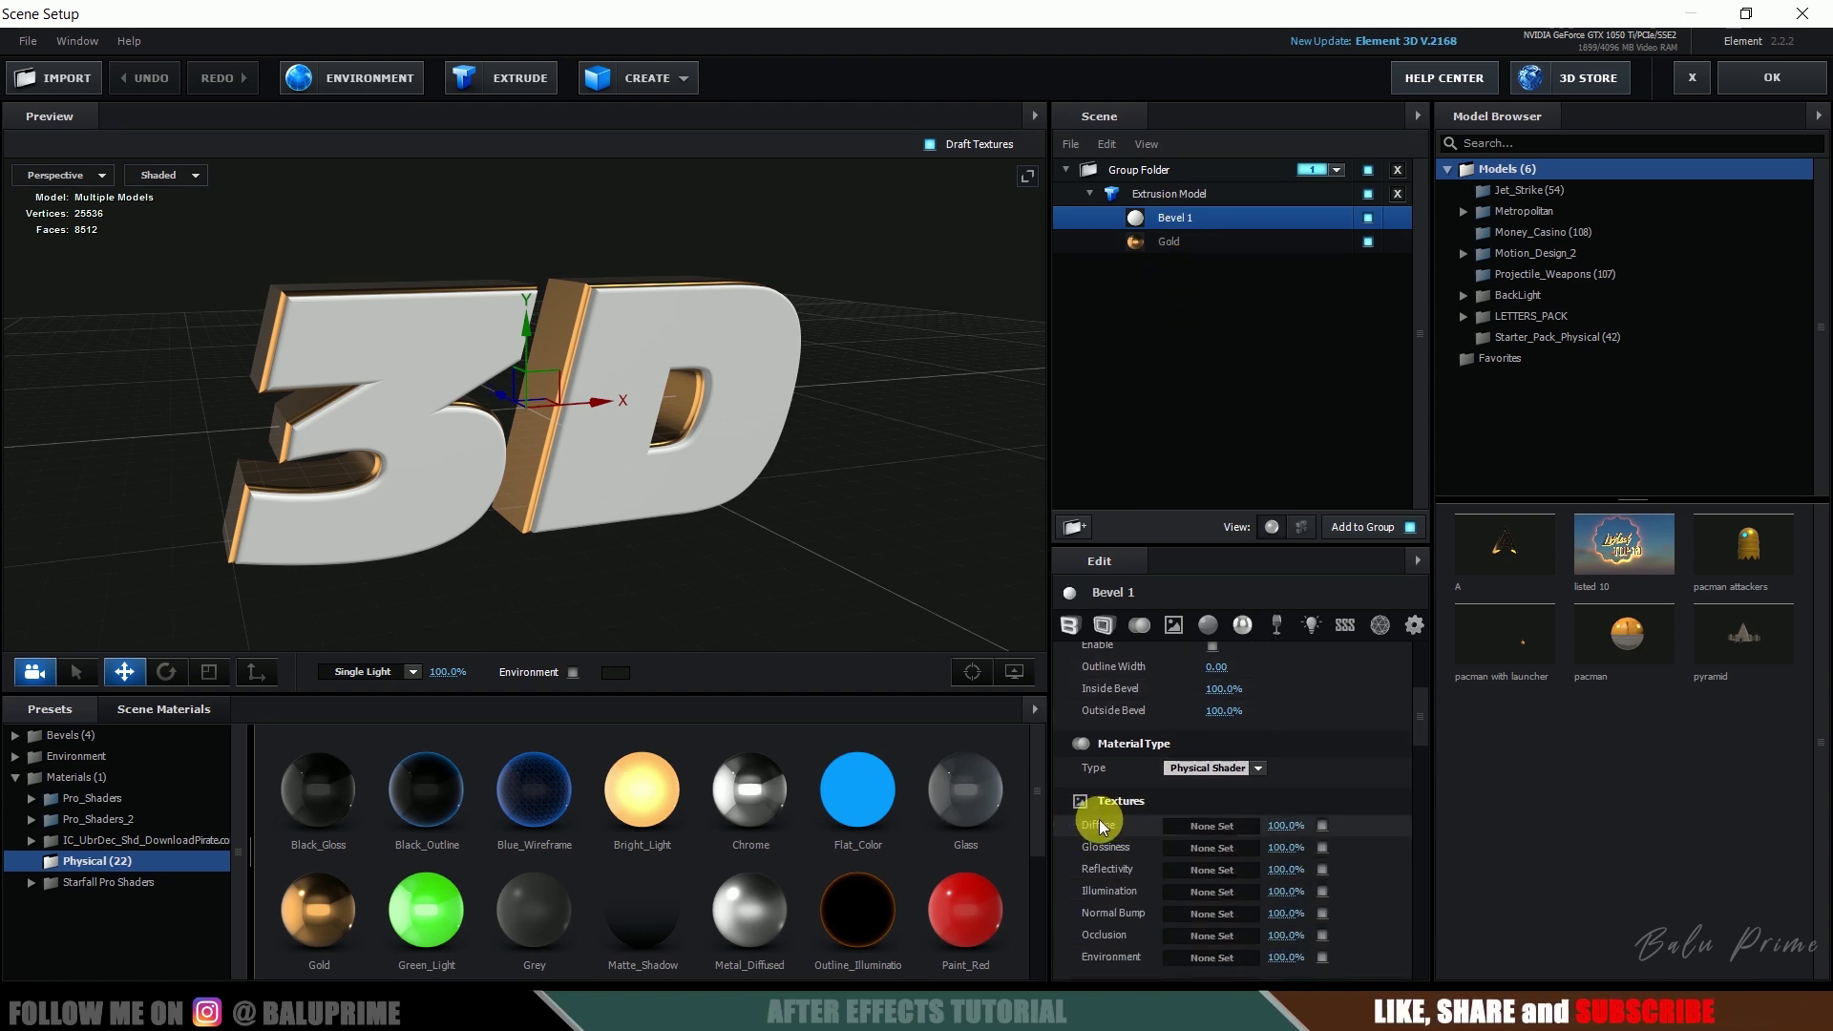
{"action": "left_click", "coordinate": [1209, 827]}
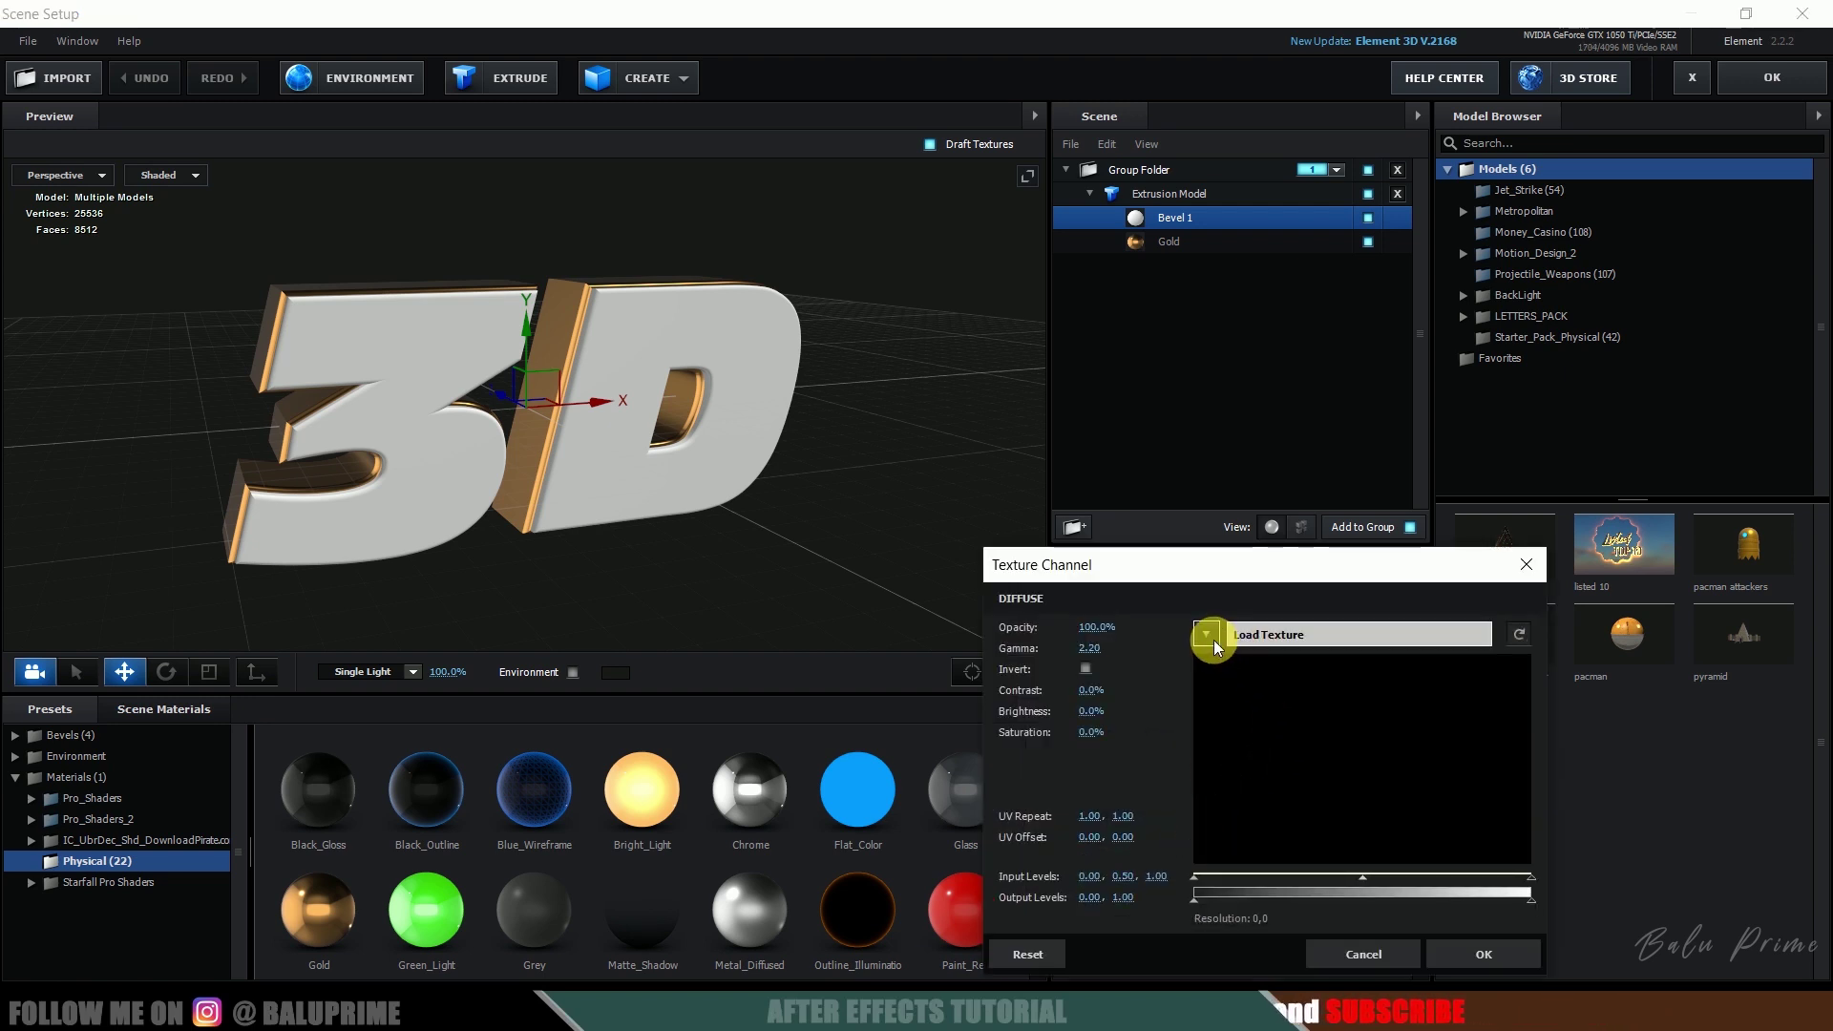
{"action": "left_click", "coordinate": [1212, 637]}
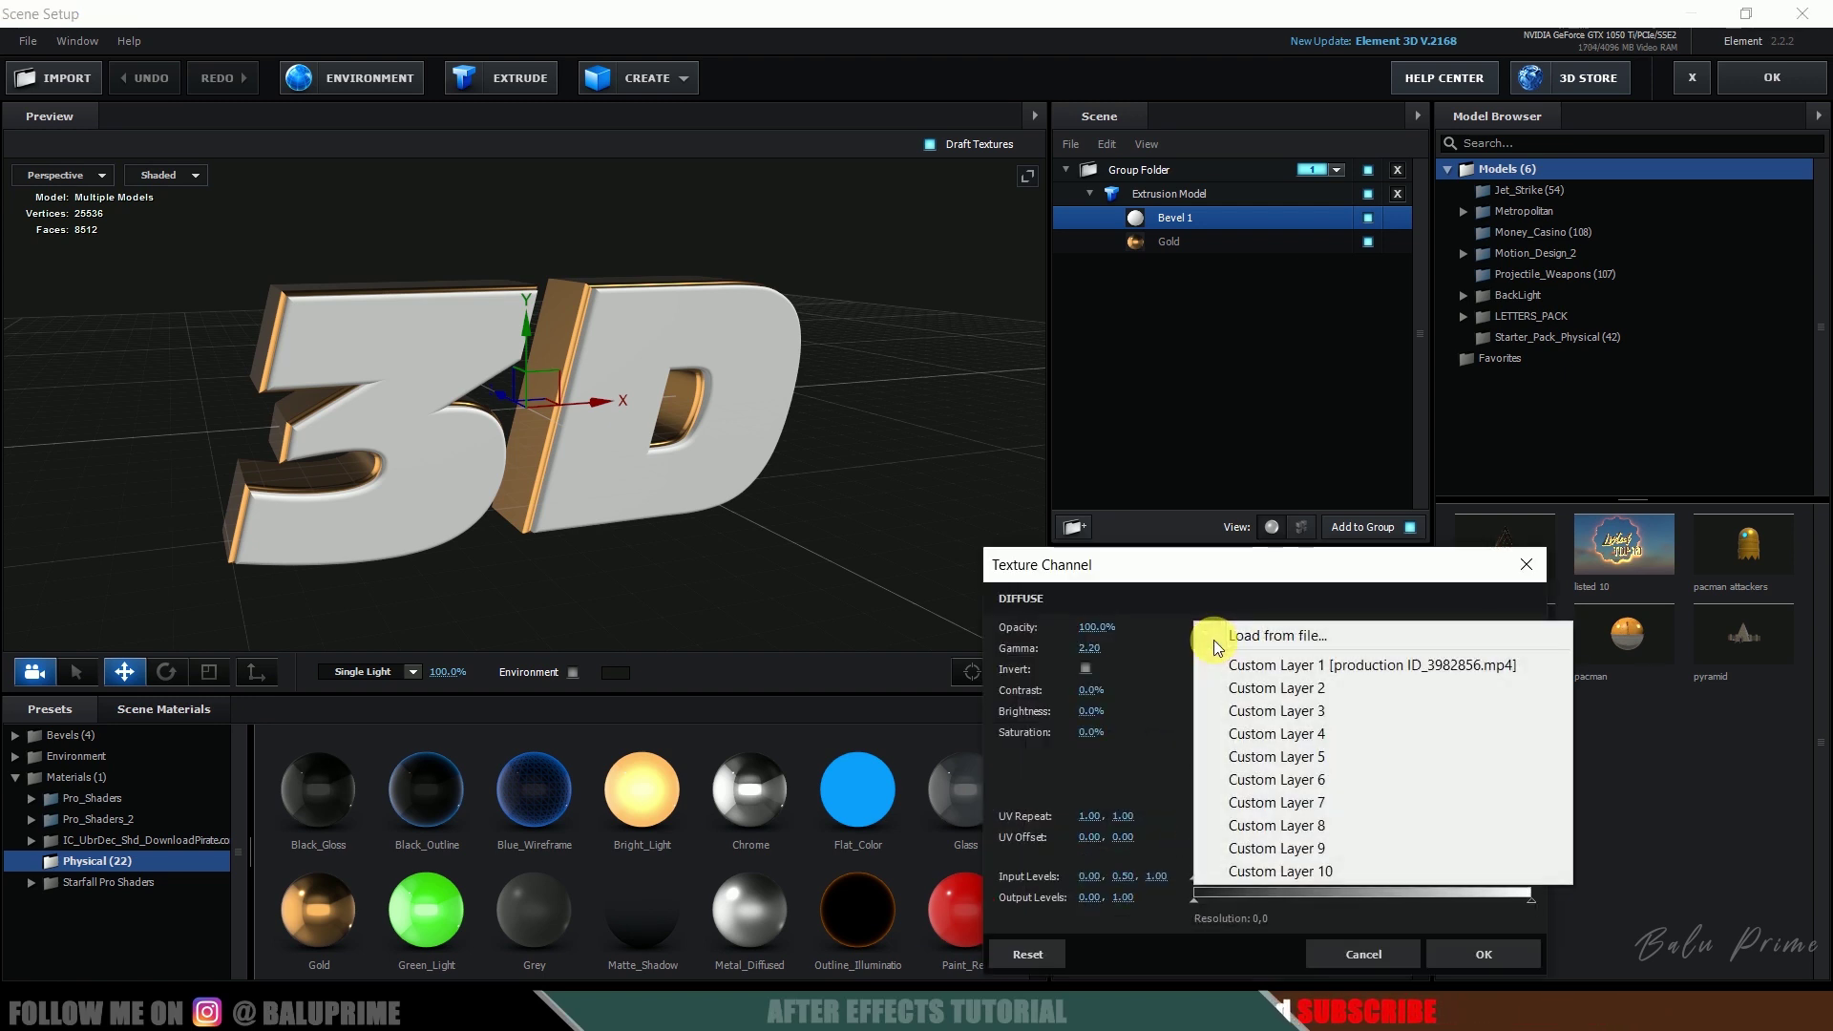
{"action": "left_click", "coordinate": [1391, 668]}
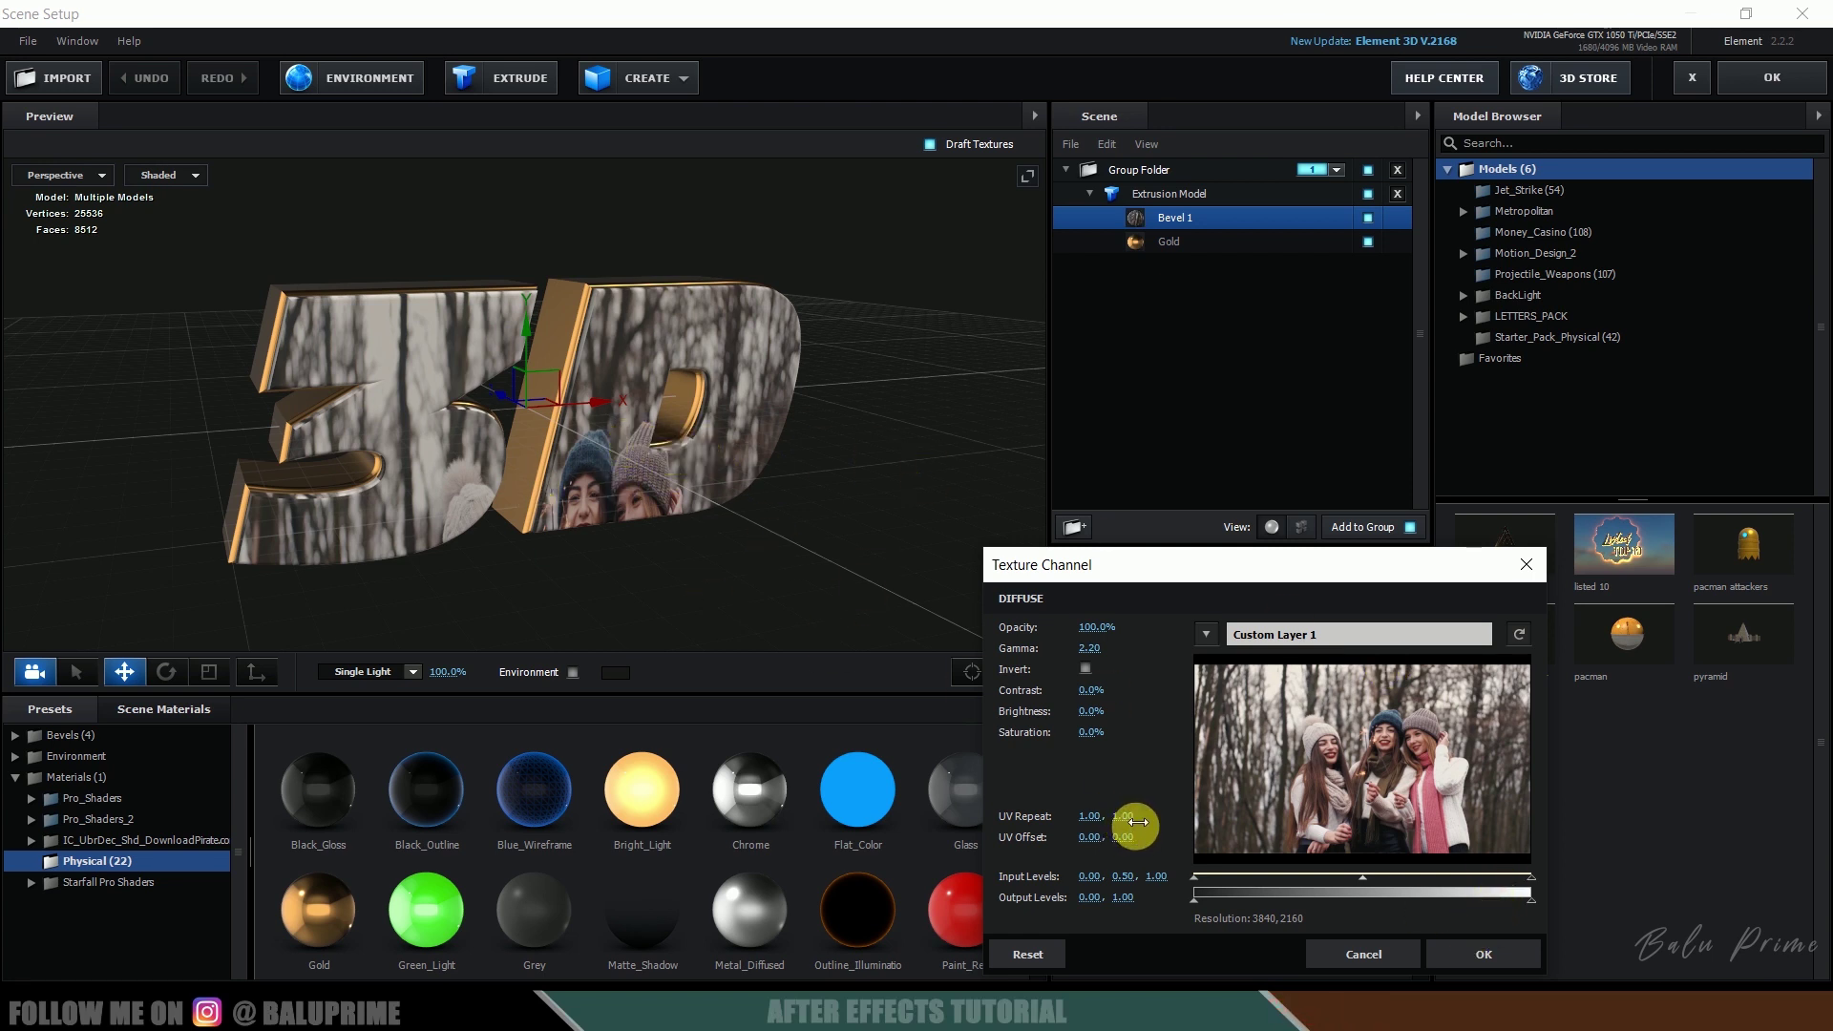
{"action": "left_click_drag", "start_coordinate": [1139, 823], "coordinate": [1097, 830]}
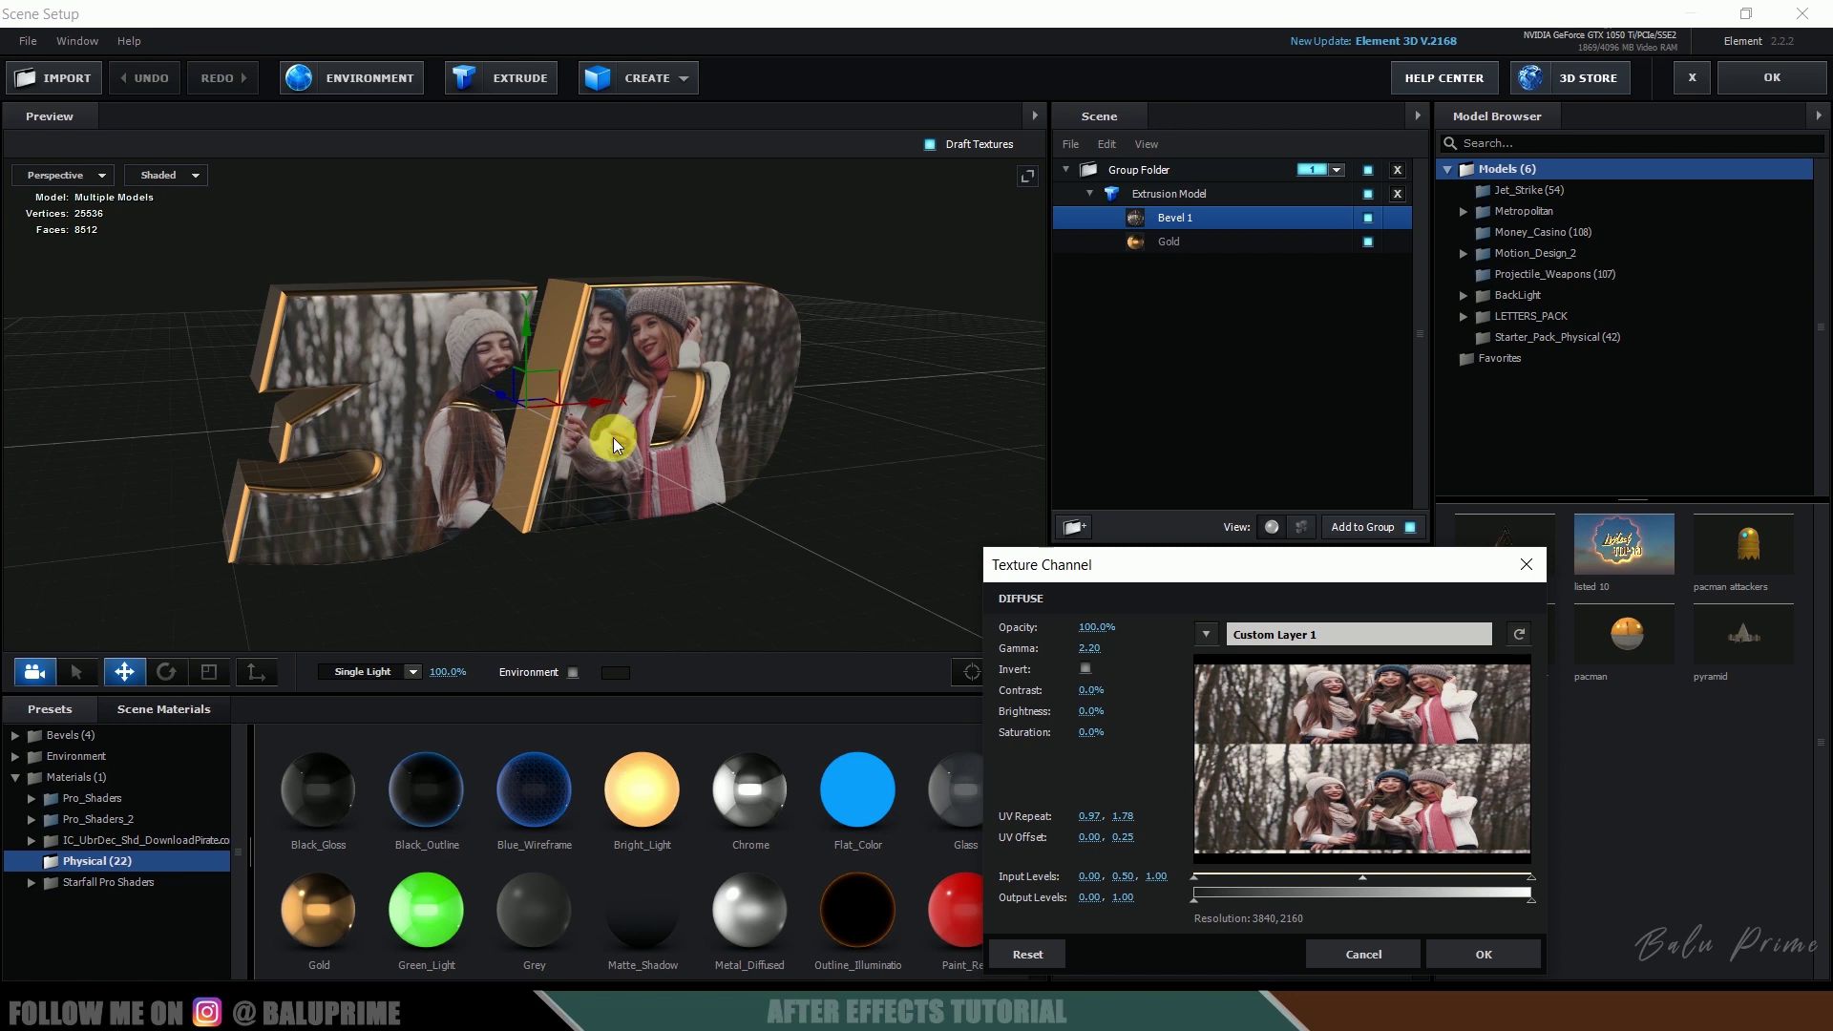
{"action": "left_click", "coordinate": [1518, 954]}
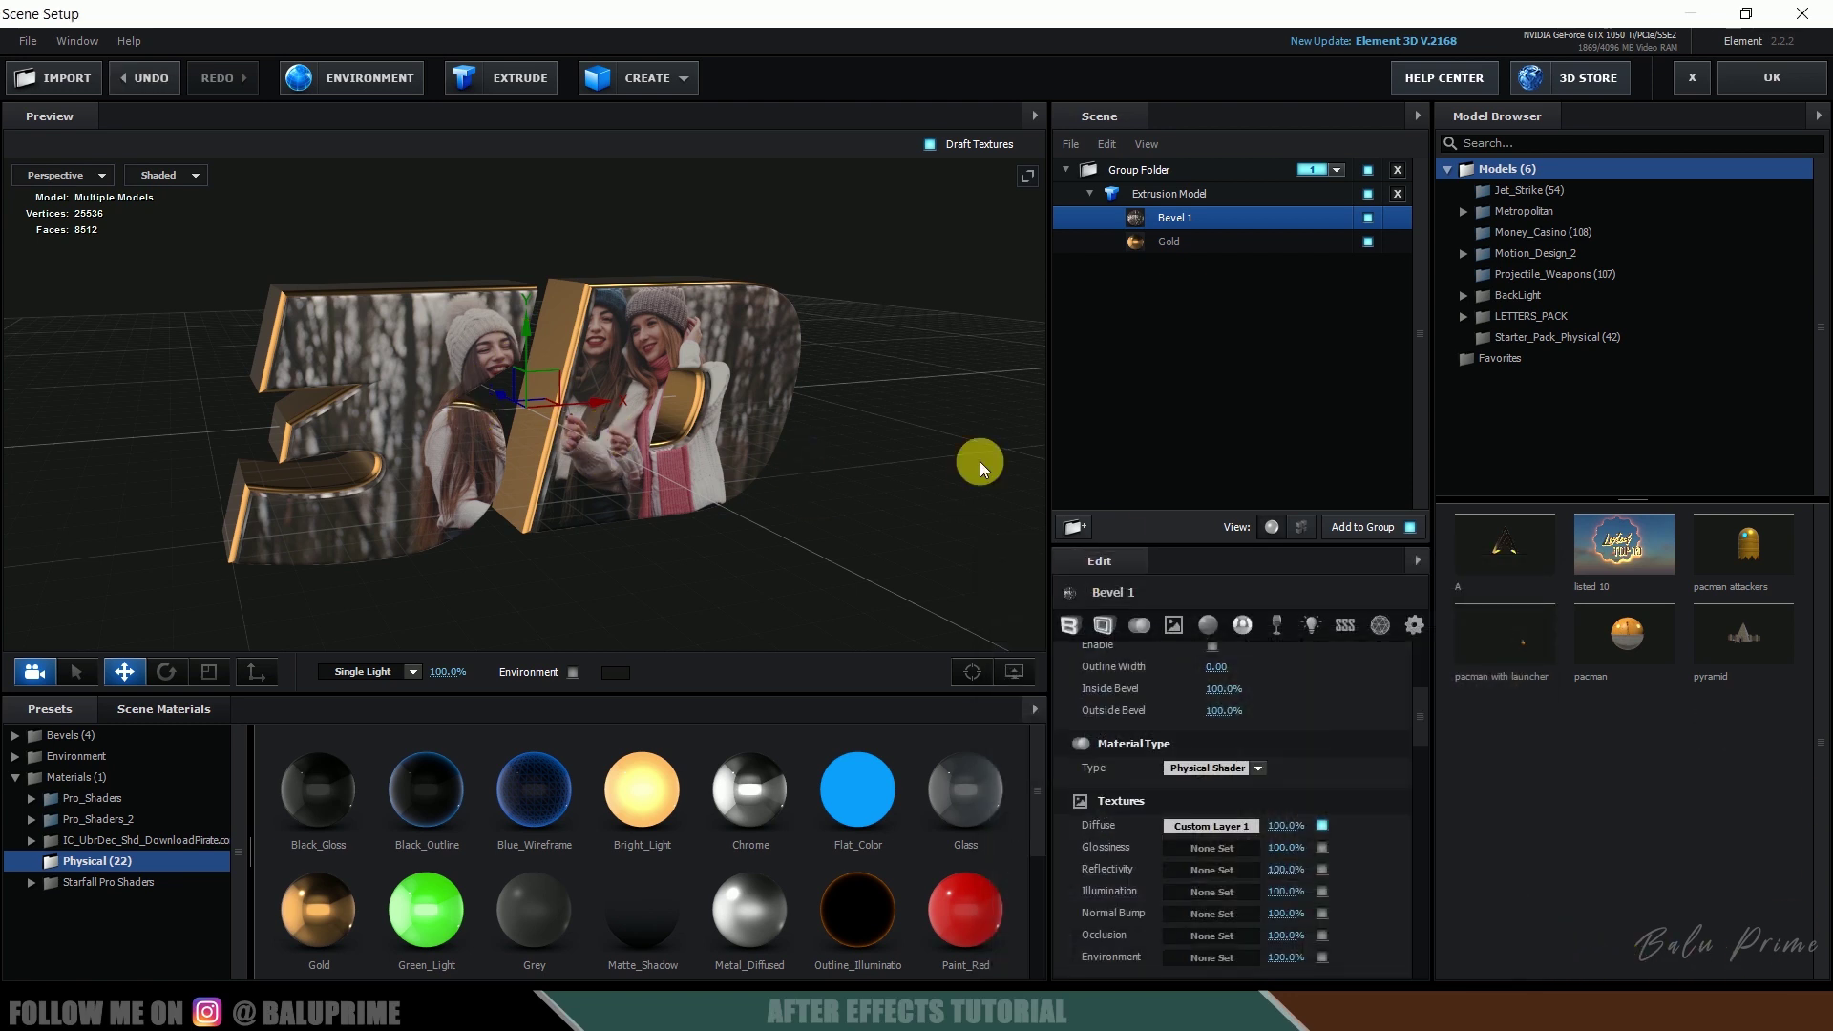
{"action": "left_click_drag", "start_coordinate": [980, 461], "coordinate": [799, 290]}
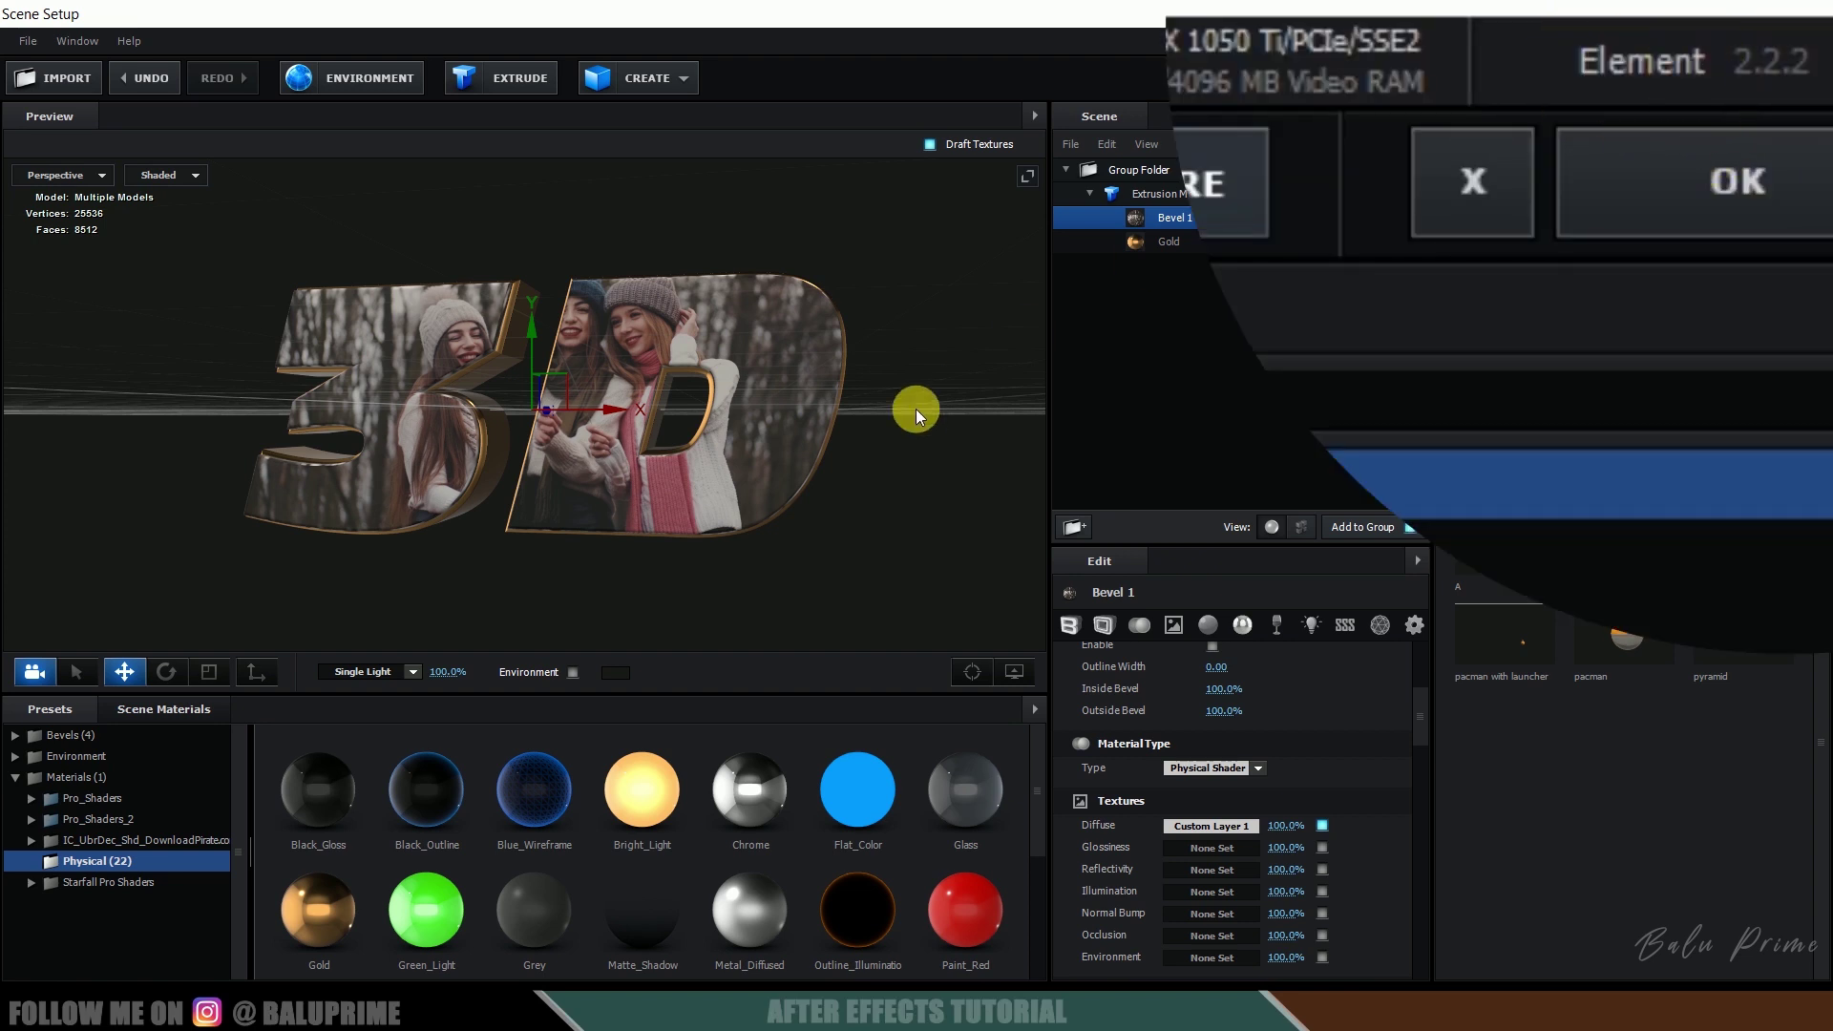
- Apply the scene and add a 35mm Camera 1 layer to Comp 1
{"action": "left_click", "coordinate": [1759, 78]}
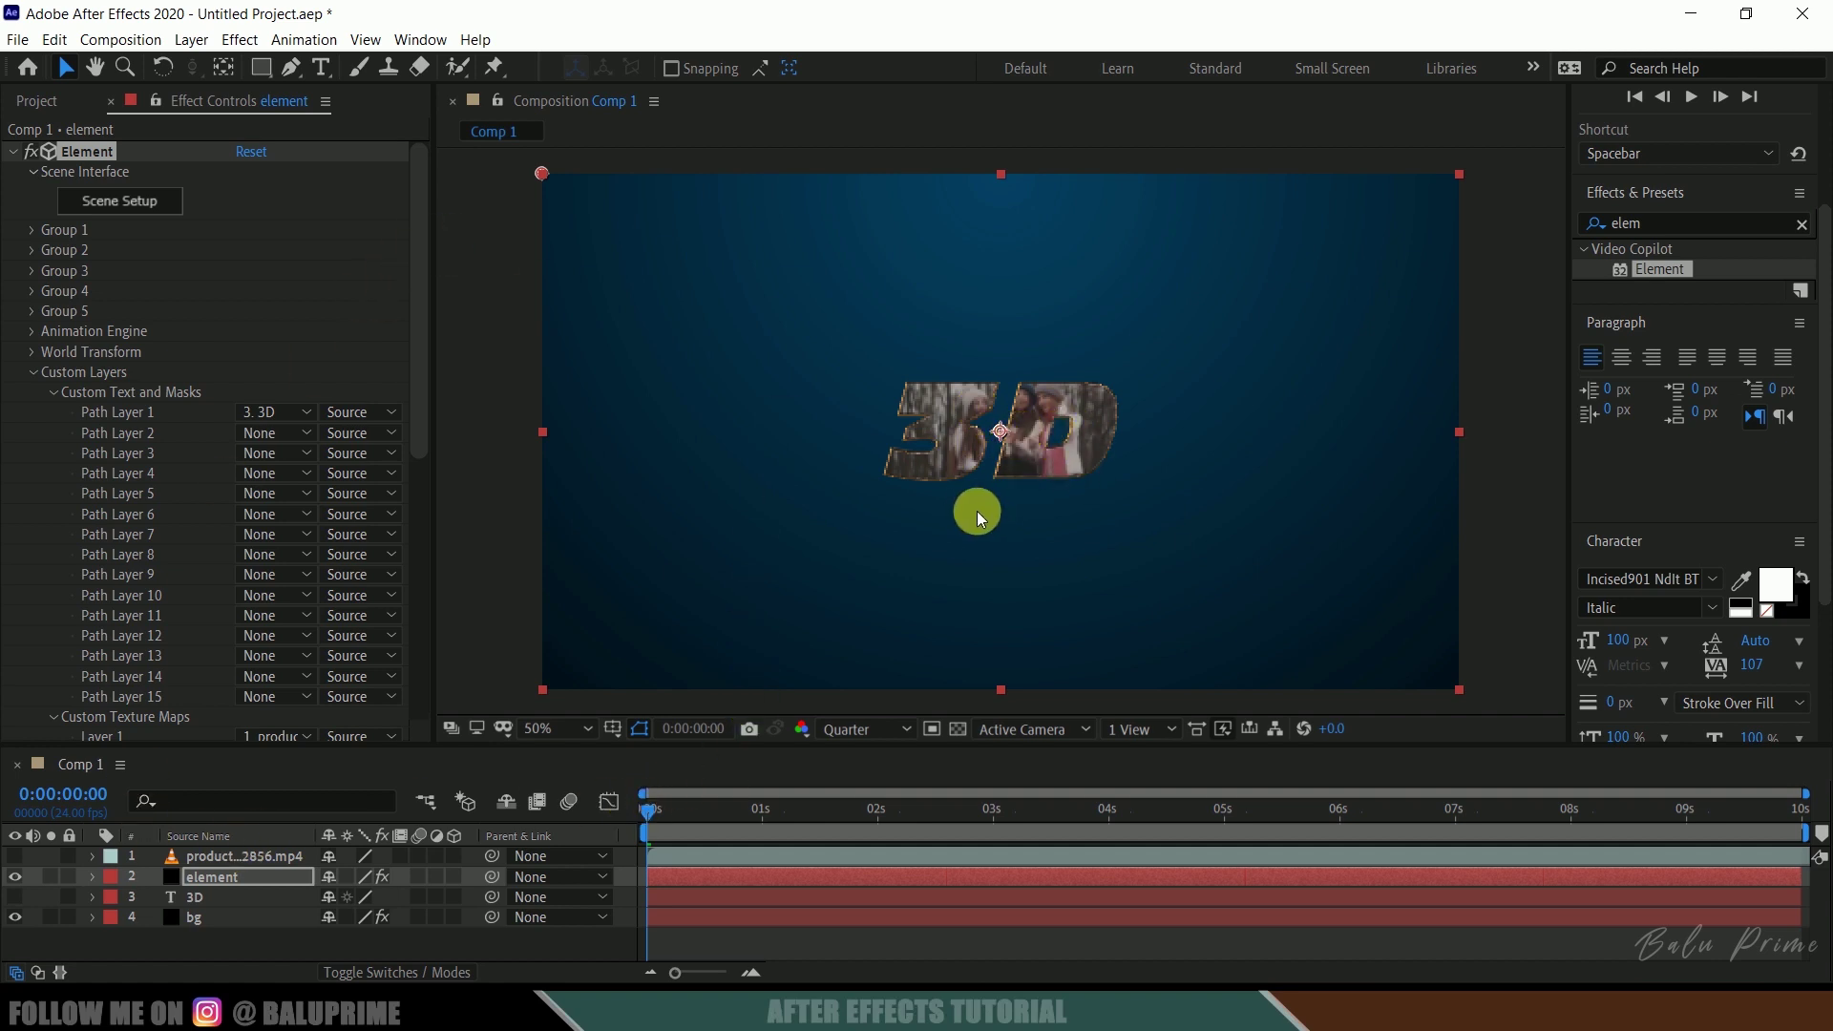
{"action": "left_click", "coordinate": [208, 46]}
{"action": "mouse_move", "coordinate": [229, 65]}
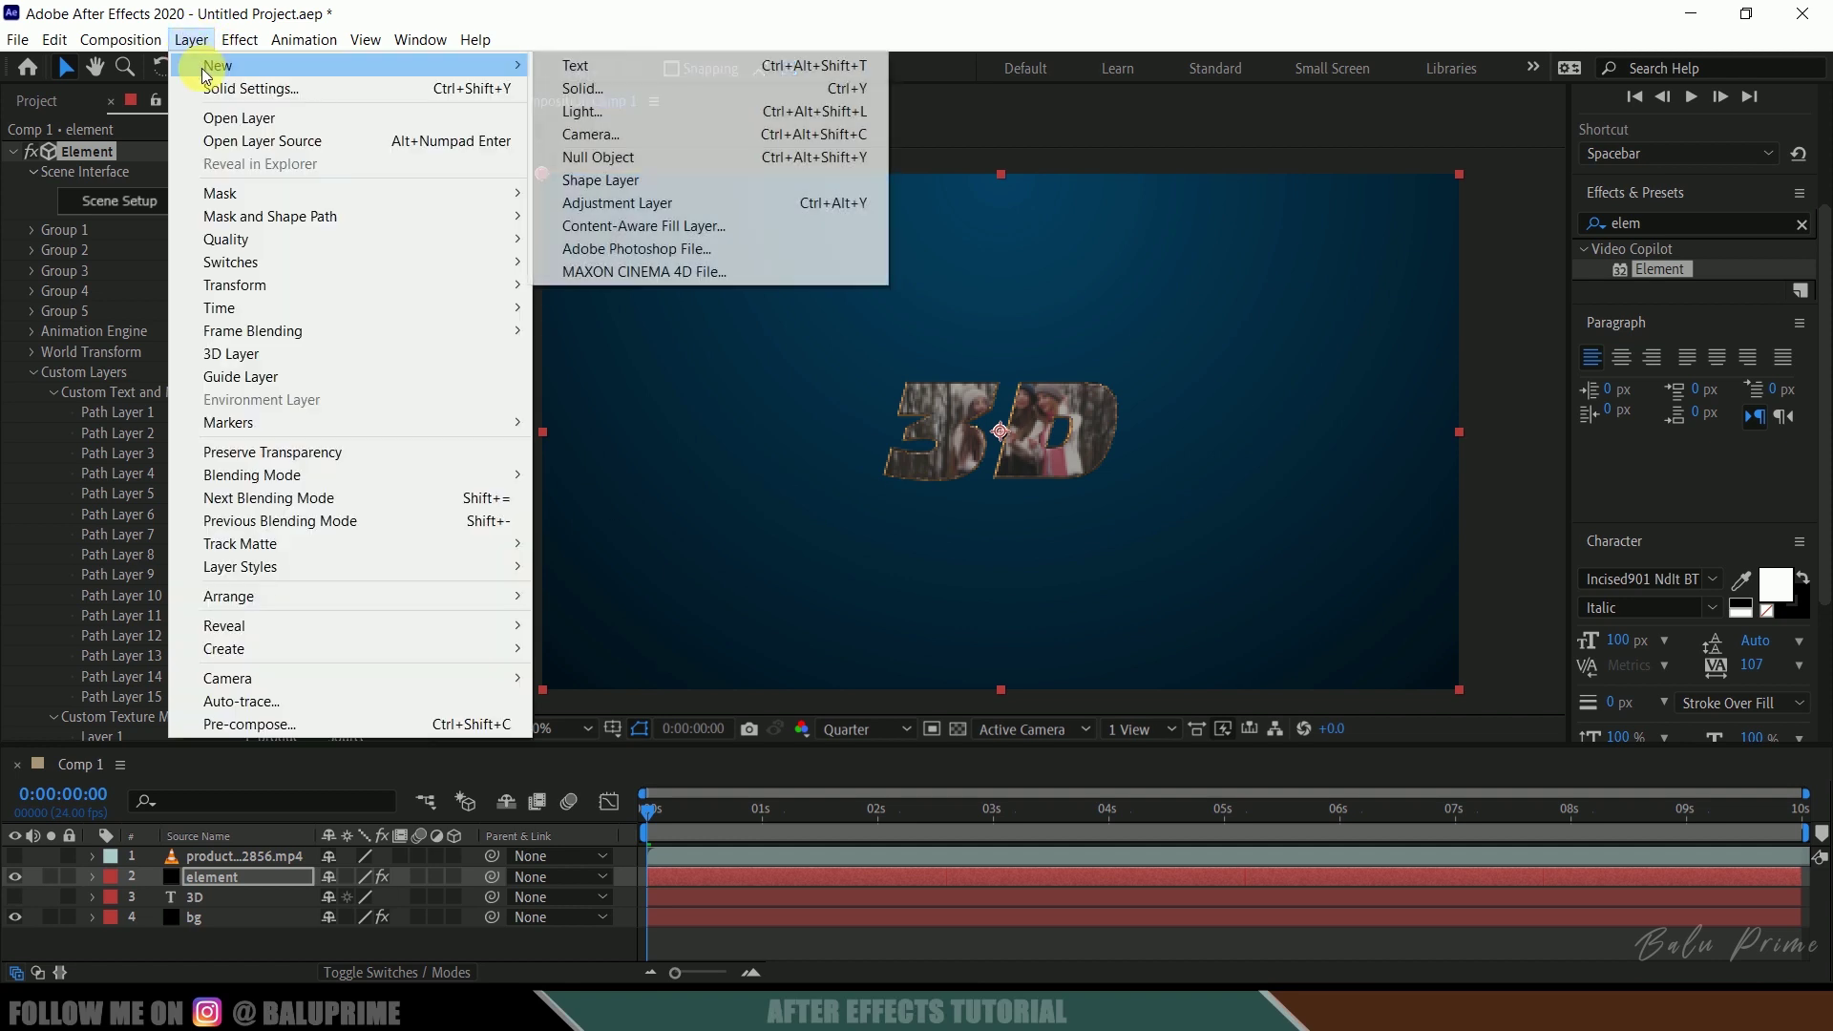
{"action": "left_click", "coordinate": [613, 131]}
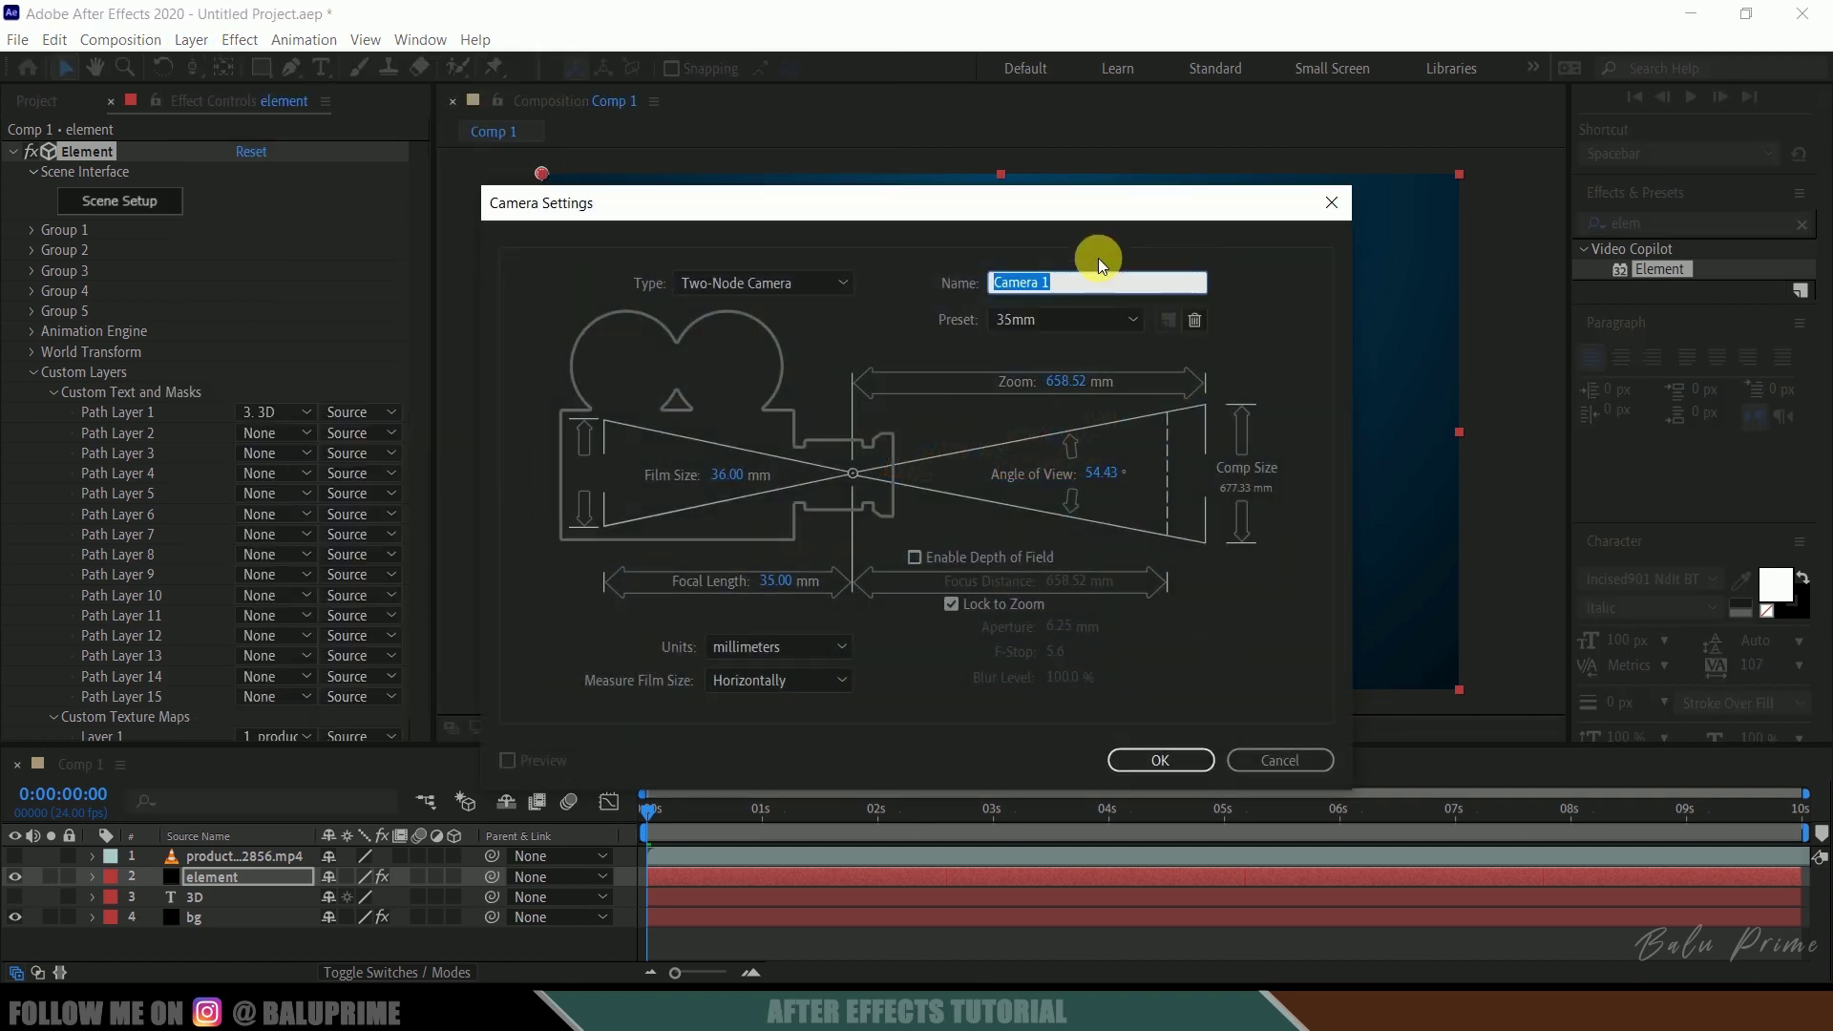
{"action": "left_click", "coordinate": [1054, 321]}
{"action": "left_click", "coordinate": [1029, 484]}
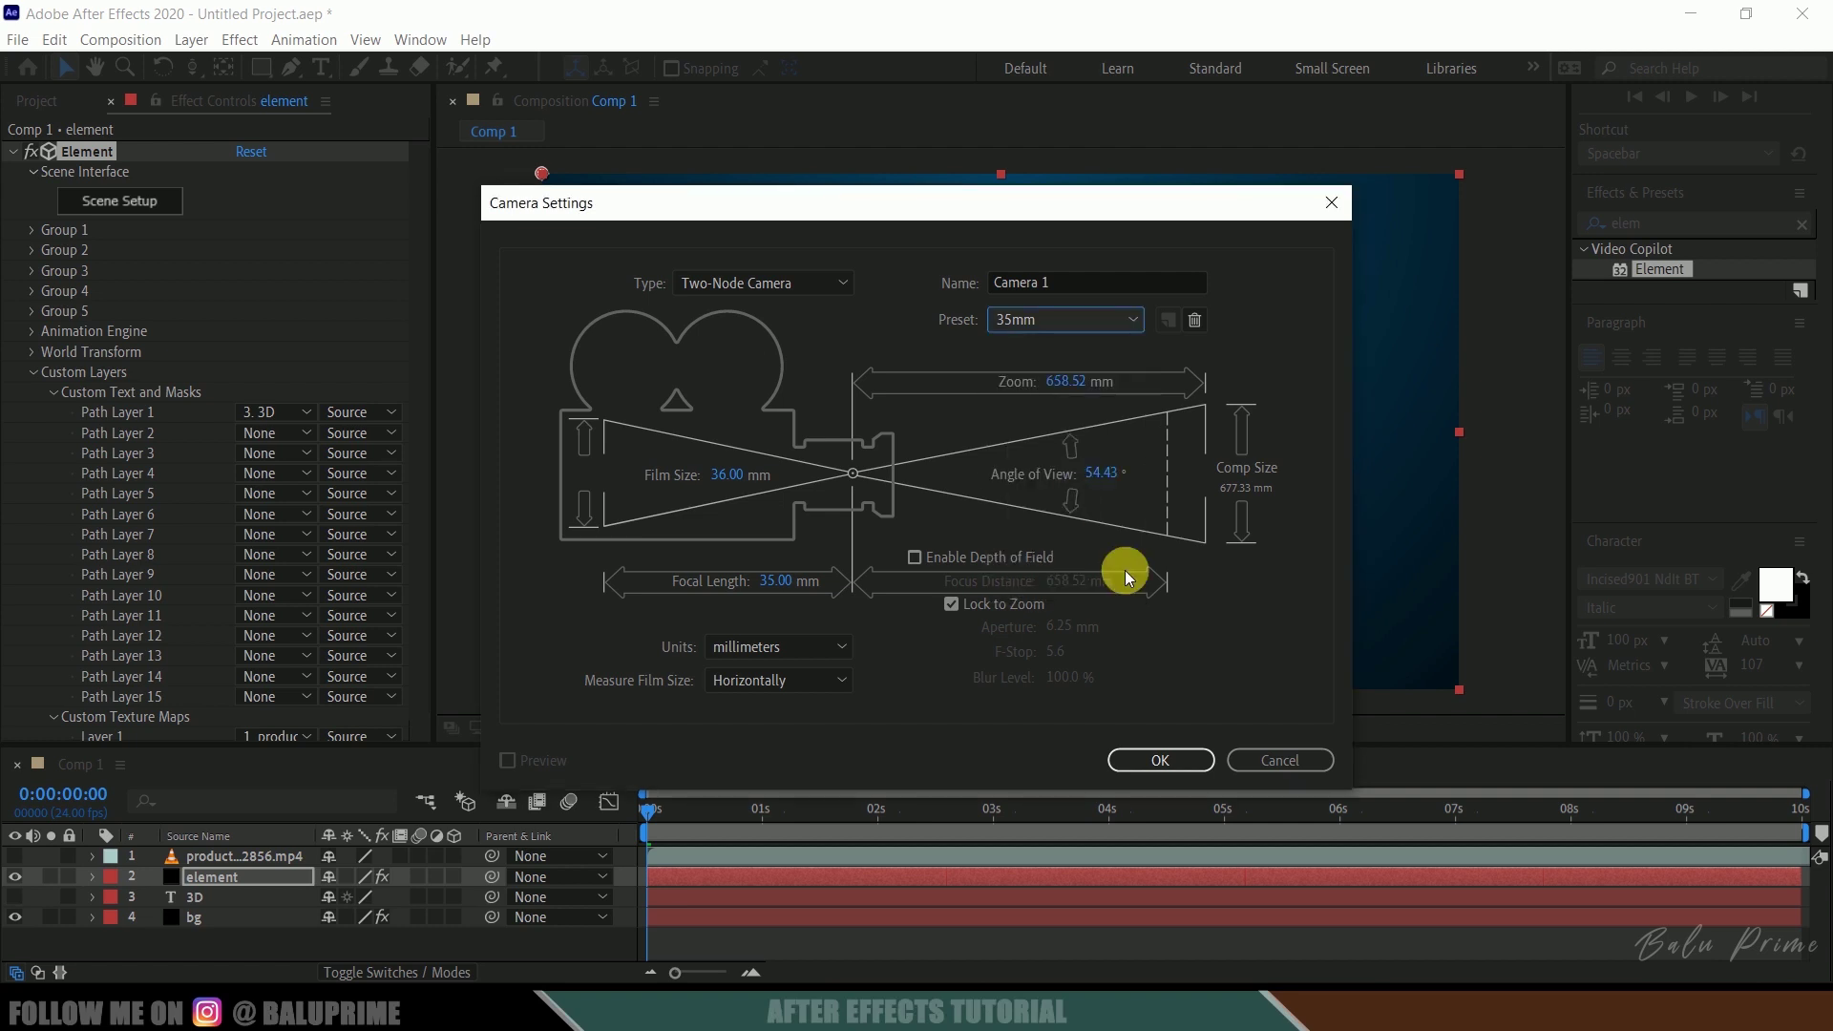
{"action": "left_click", "coordinate": [1120, 759]}
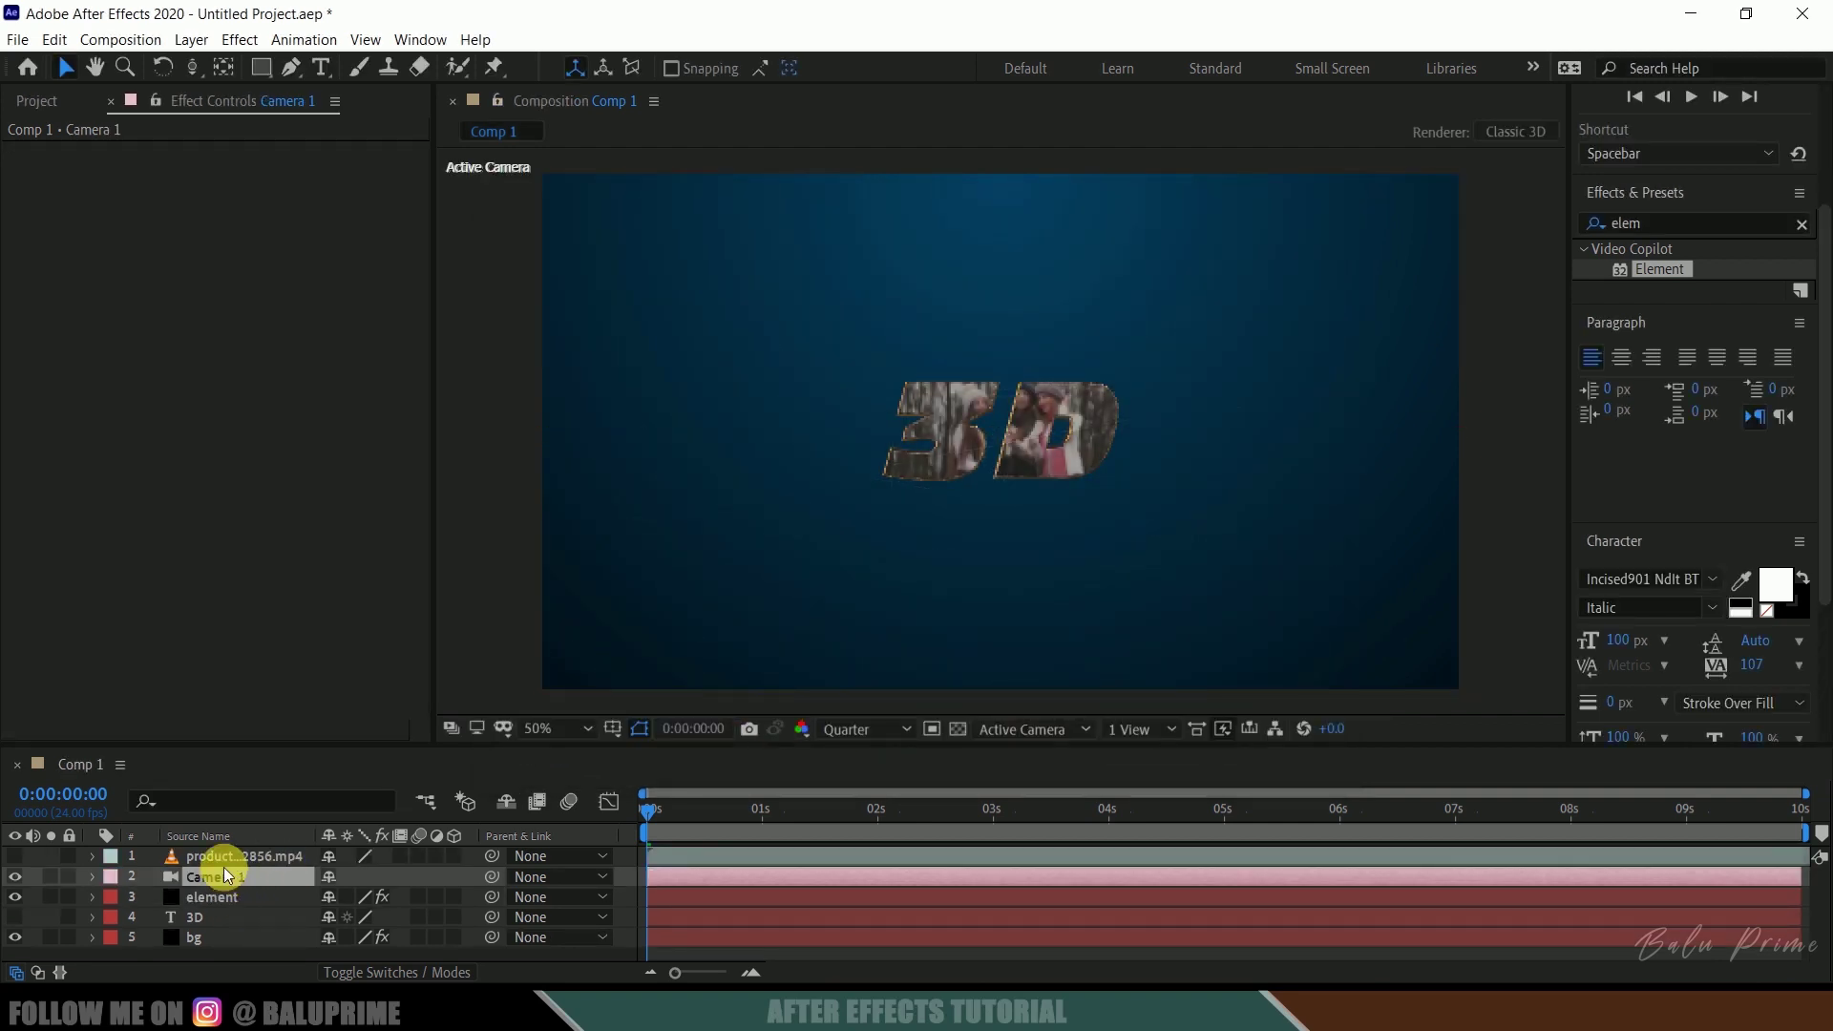
- Dolly and orbit Camera 1 to frame the 3D text closer and at an angle
{"action": "left_click", "coordinate": [190, 67]}
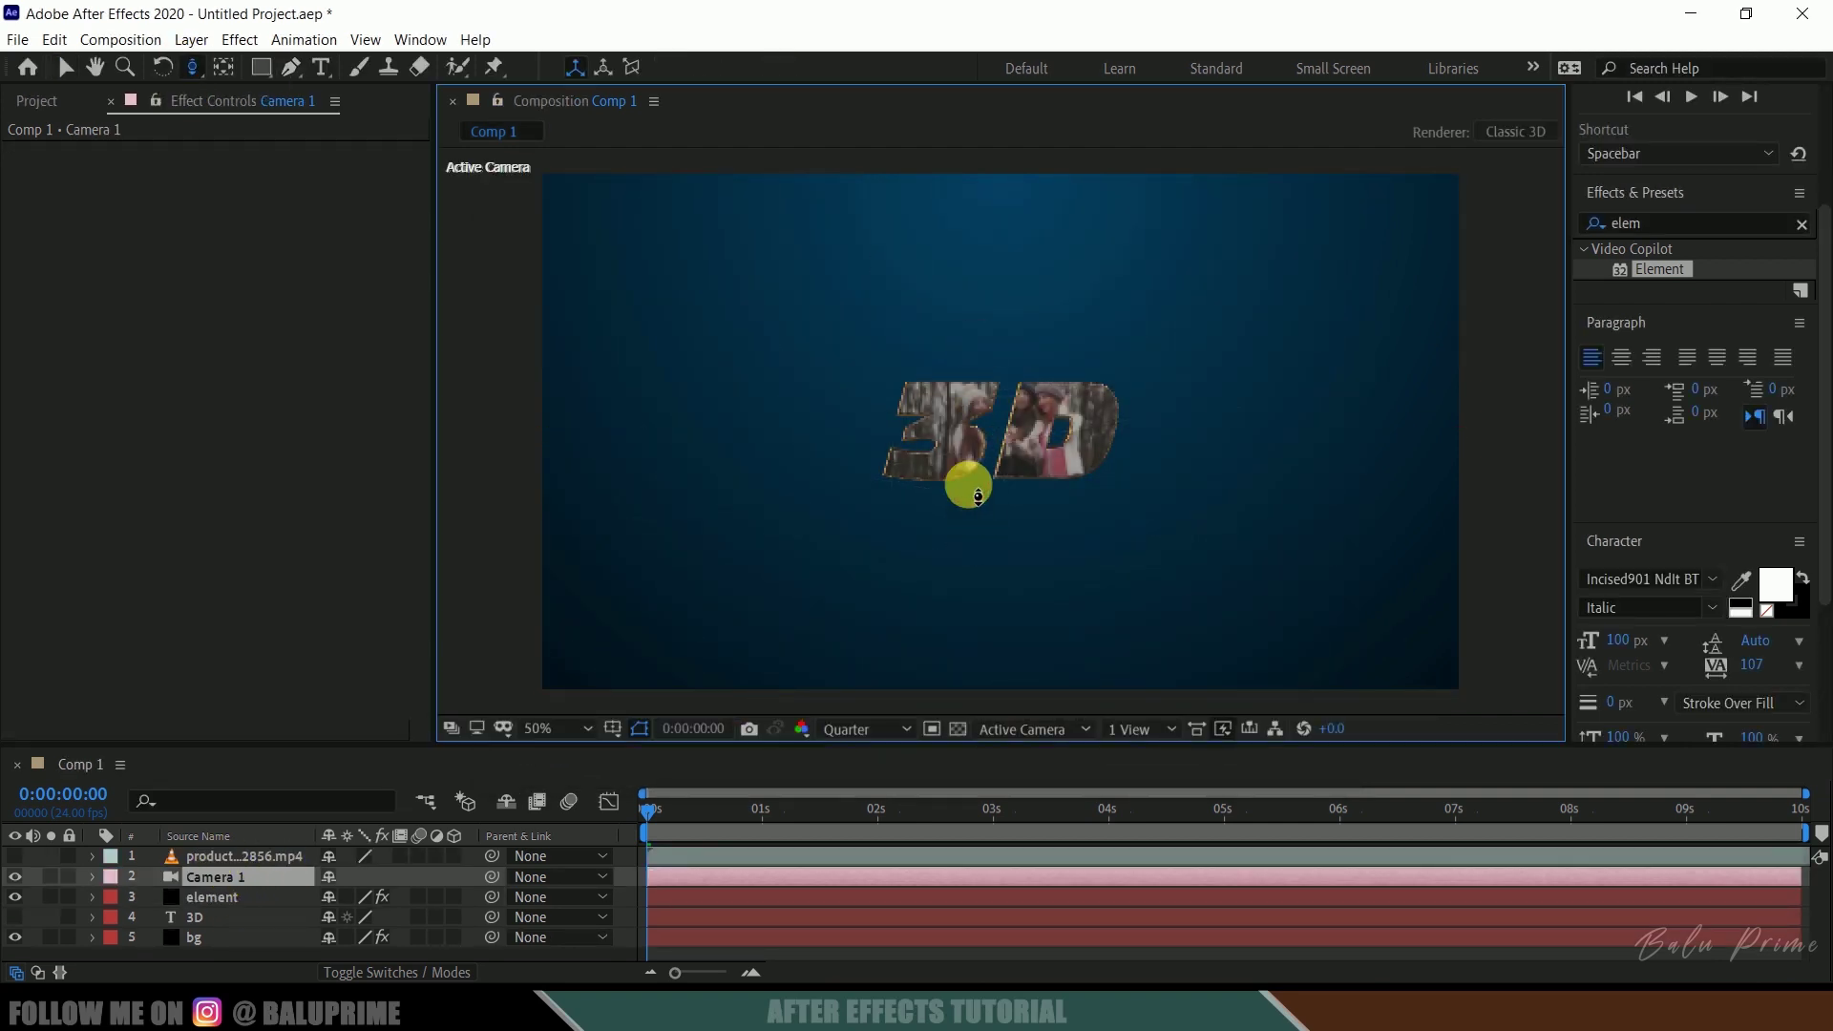
{"action": "left_click_drag", "start_coordinate": [967, 484], "coordinate": [967, 369]}
{"action": "left_click_drag", "start_coordinate": [976, 264], "coordinate": [573, 494]}
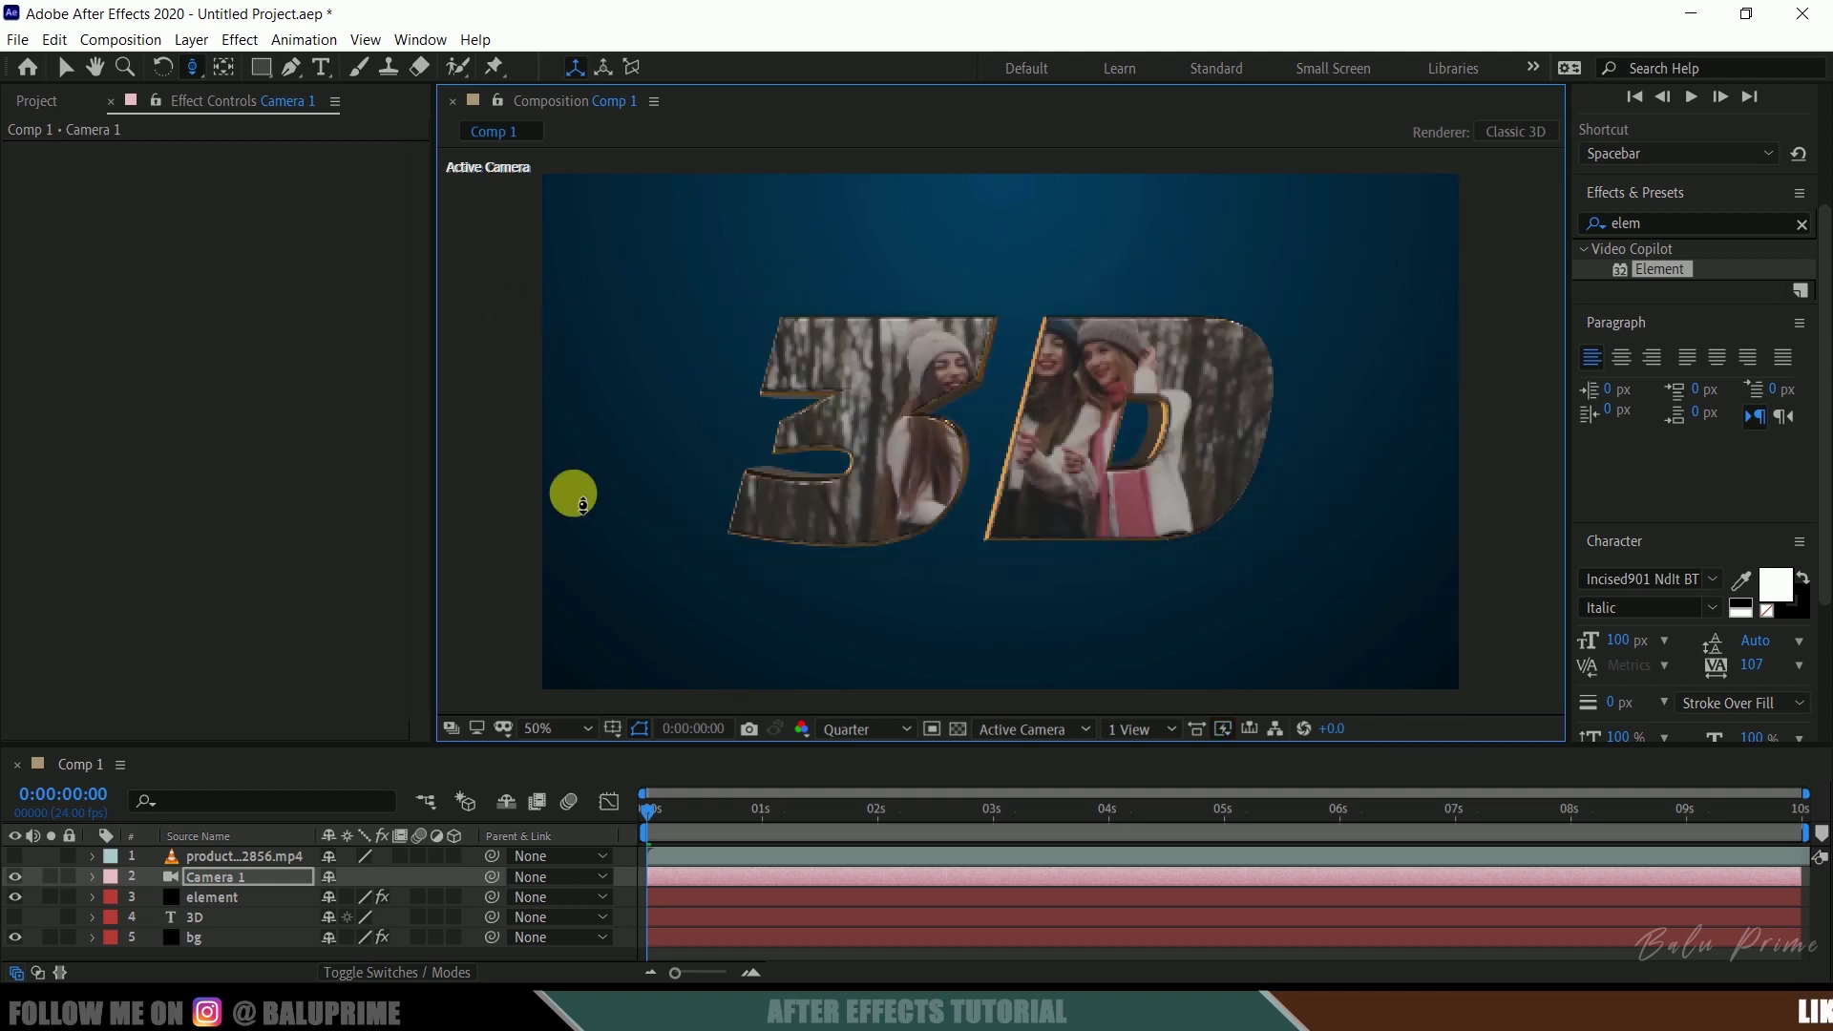
{"action": "left_click", "coordinate": [644, 807]}
{"action": "mouse_move", "coordinate": [982, 421]}
{"action": "left_mouse_down"}
{"action": "mouse_move", "coordinate": [982, 376]}
{"action": "mouse_move", "coordinate": [1007, 413]}
{"action": "mouse_move", "coordinate": [994, 360]}
{"action": "mouse_move", "coordinate": [1025, 467]}
{"action": "left_mouse_up"}
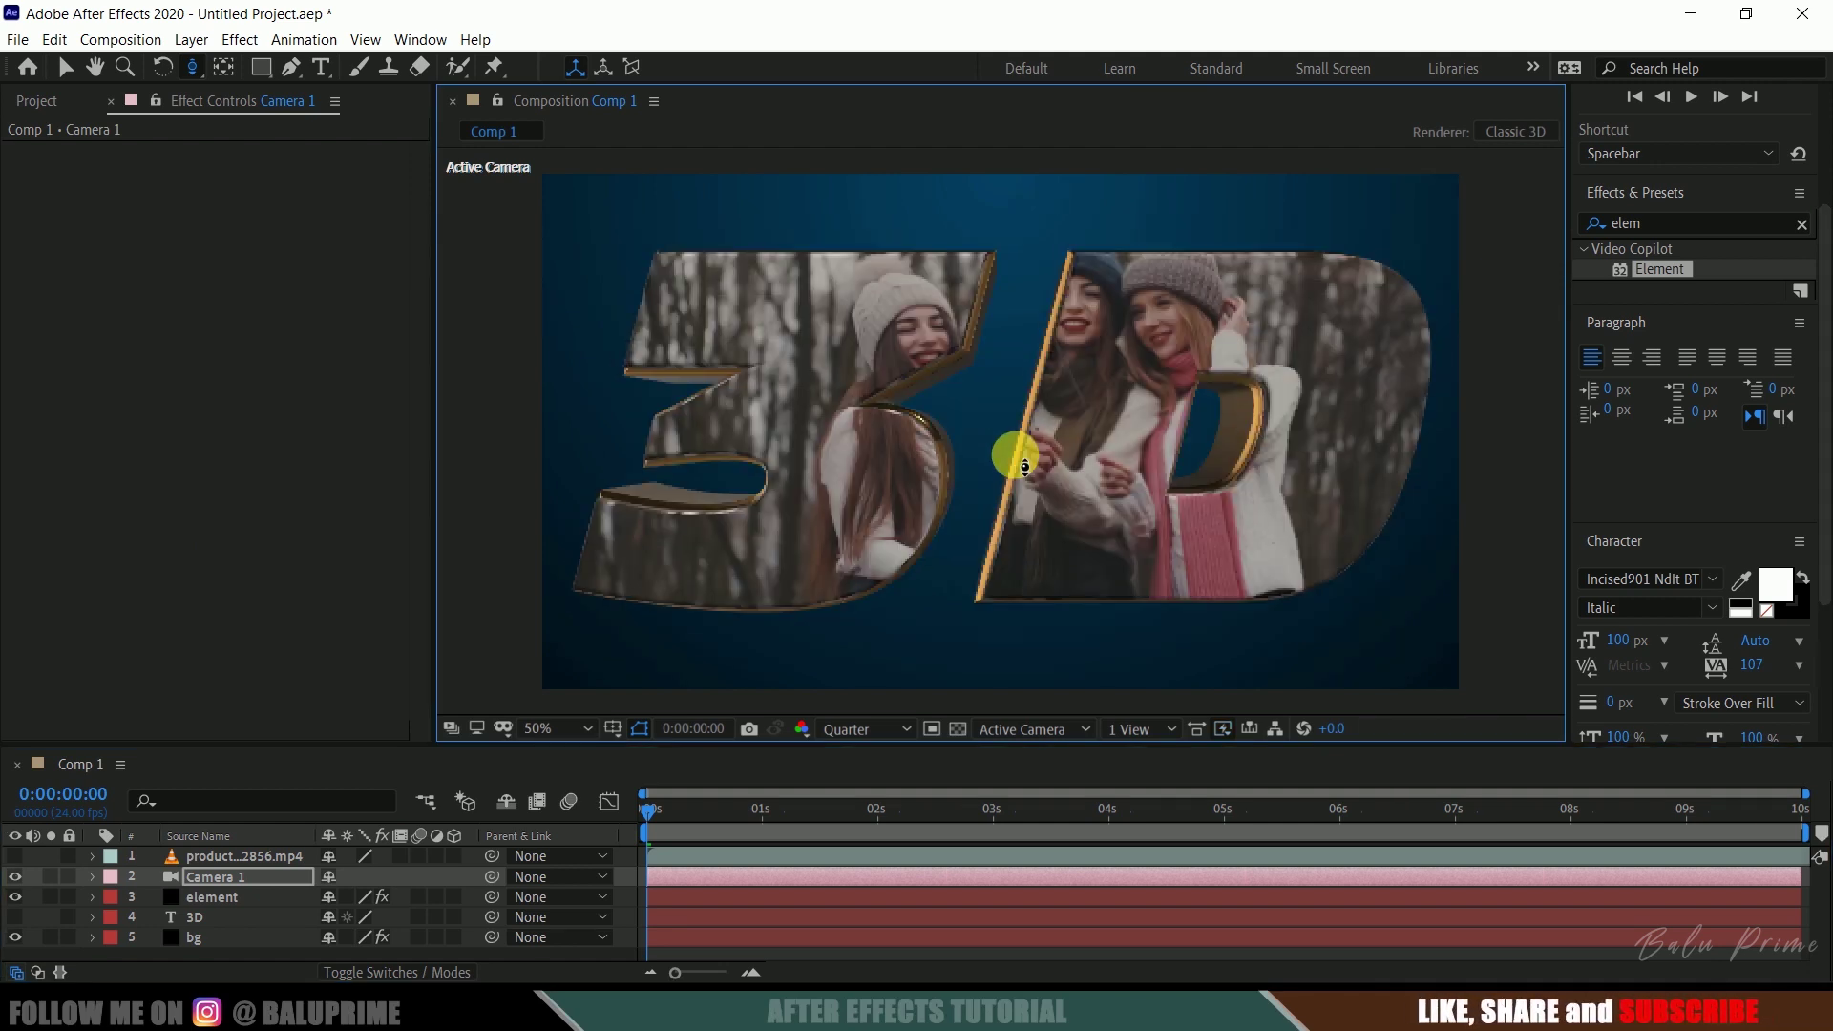
{"action": "left_click", "coordinate": [193, 68]}
{"action": "left_click_drag", "start_coordinate": [193, 68], "coordinate": [287, 65]}
{"action": "left_click_drag", "start_coordinate": [976, 485], "coordinate": [1020, 466]}
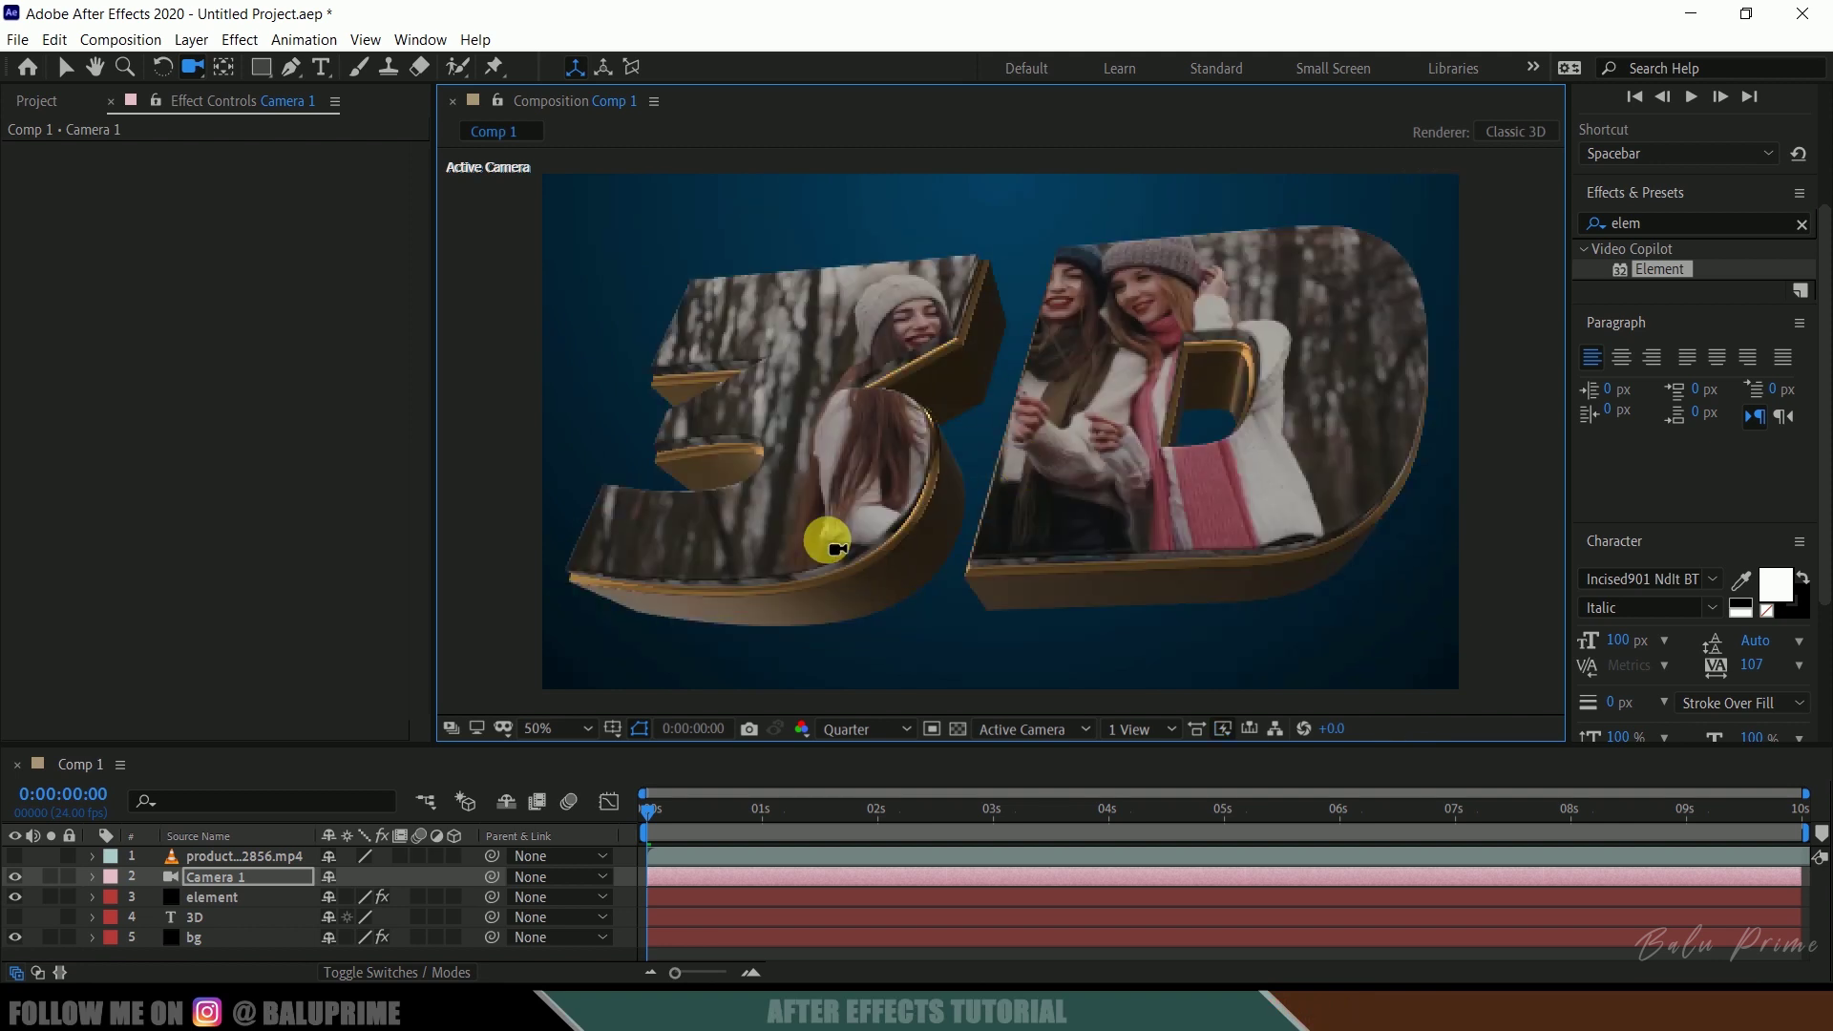
- Keyframe Camera 1's Position and Point of Interest at 0:00, then orbit to a new view at 9:23
{"action": "left_click", "coordinate": [91, 876]}
{"action": "left_click", "coordinate": [109, 899]}
{"action": "scroll", "coordinate": [96, 911], "scroll_direction": "down", "scroll_amount": 2}
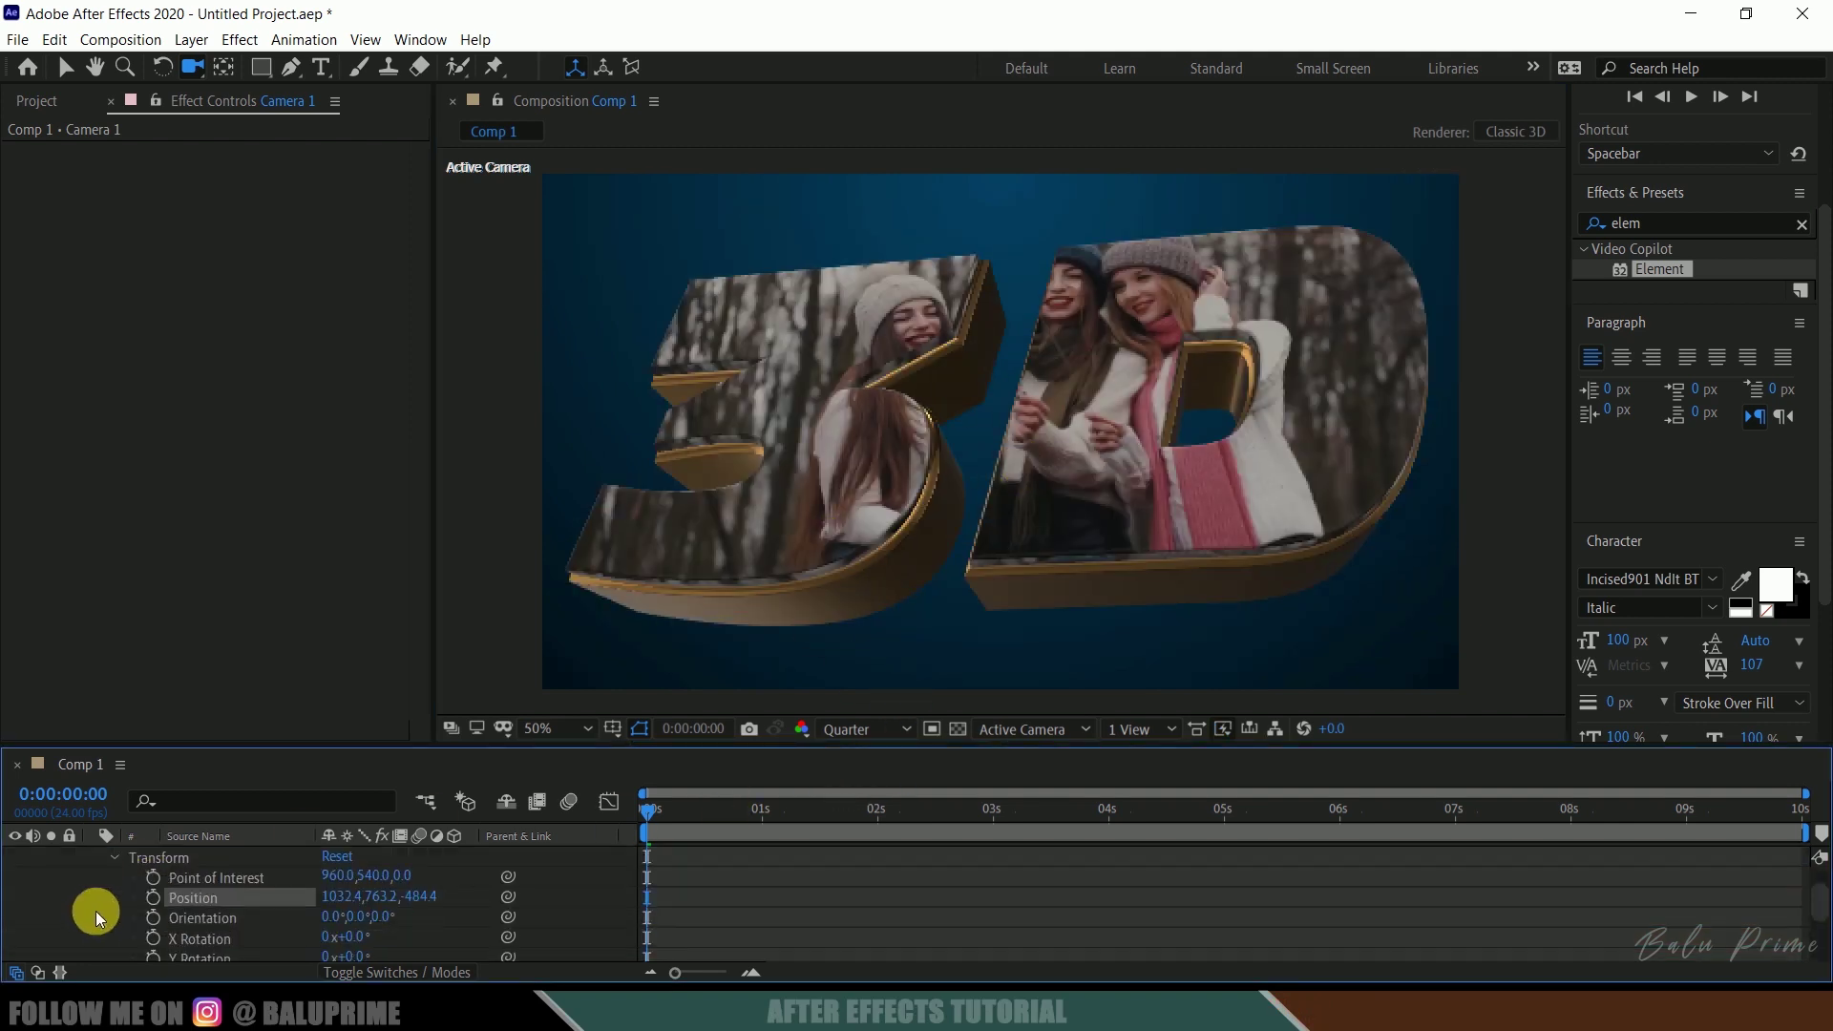
{"action": "left_click", "coordinate": [153, 878]}
{"action": "left_click", "coordinate": [154, 899]}
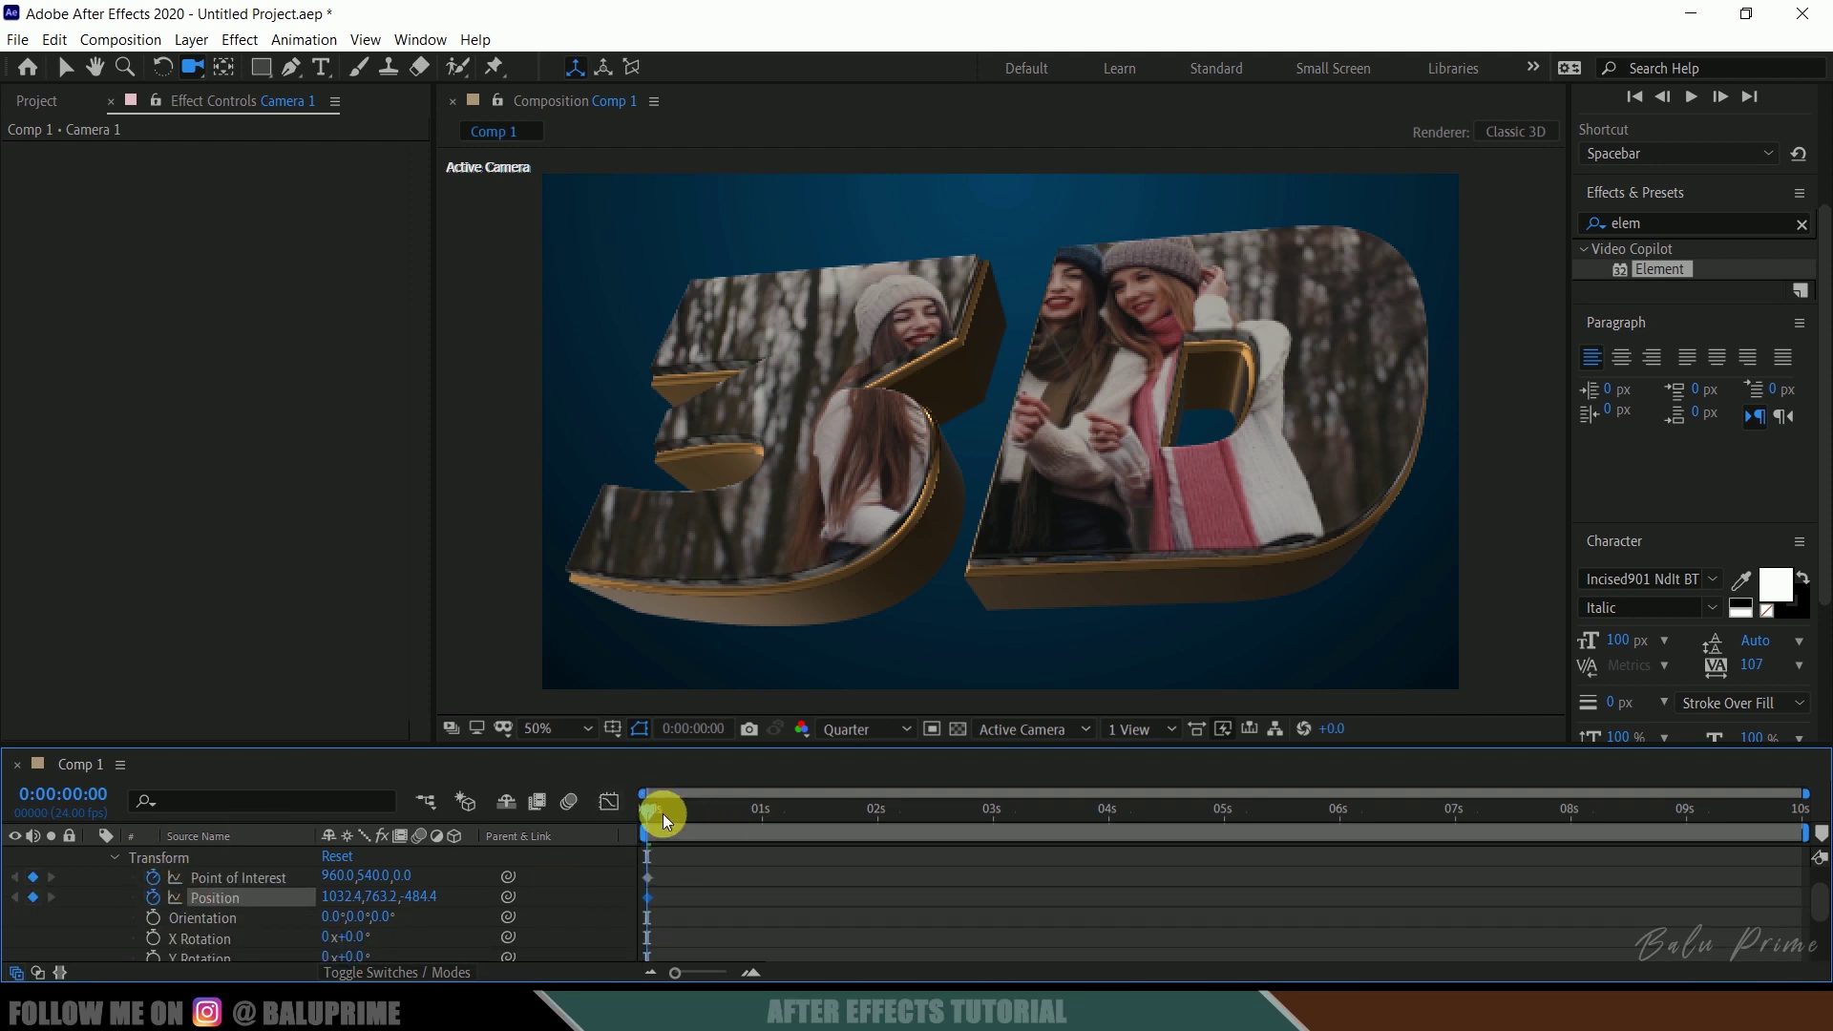
{"action": "left_click_drag", "start_coordinate": [665, 819], "coordinate": [1824, 804]}
{"action": "left_click_drag", "start_coordinate": [1096, 442], "coordinate": [1039, 455]}
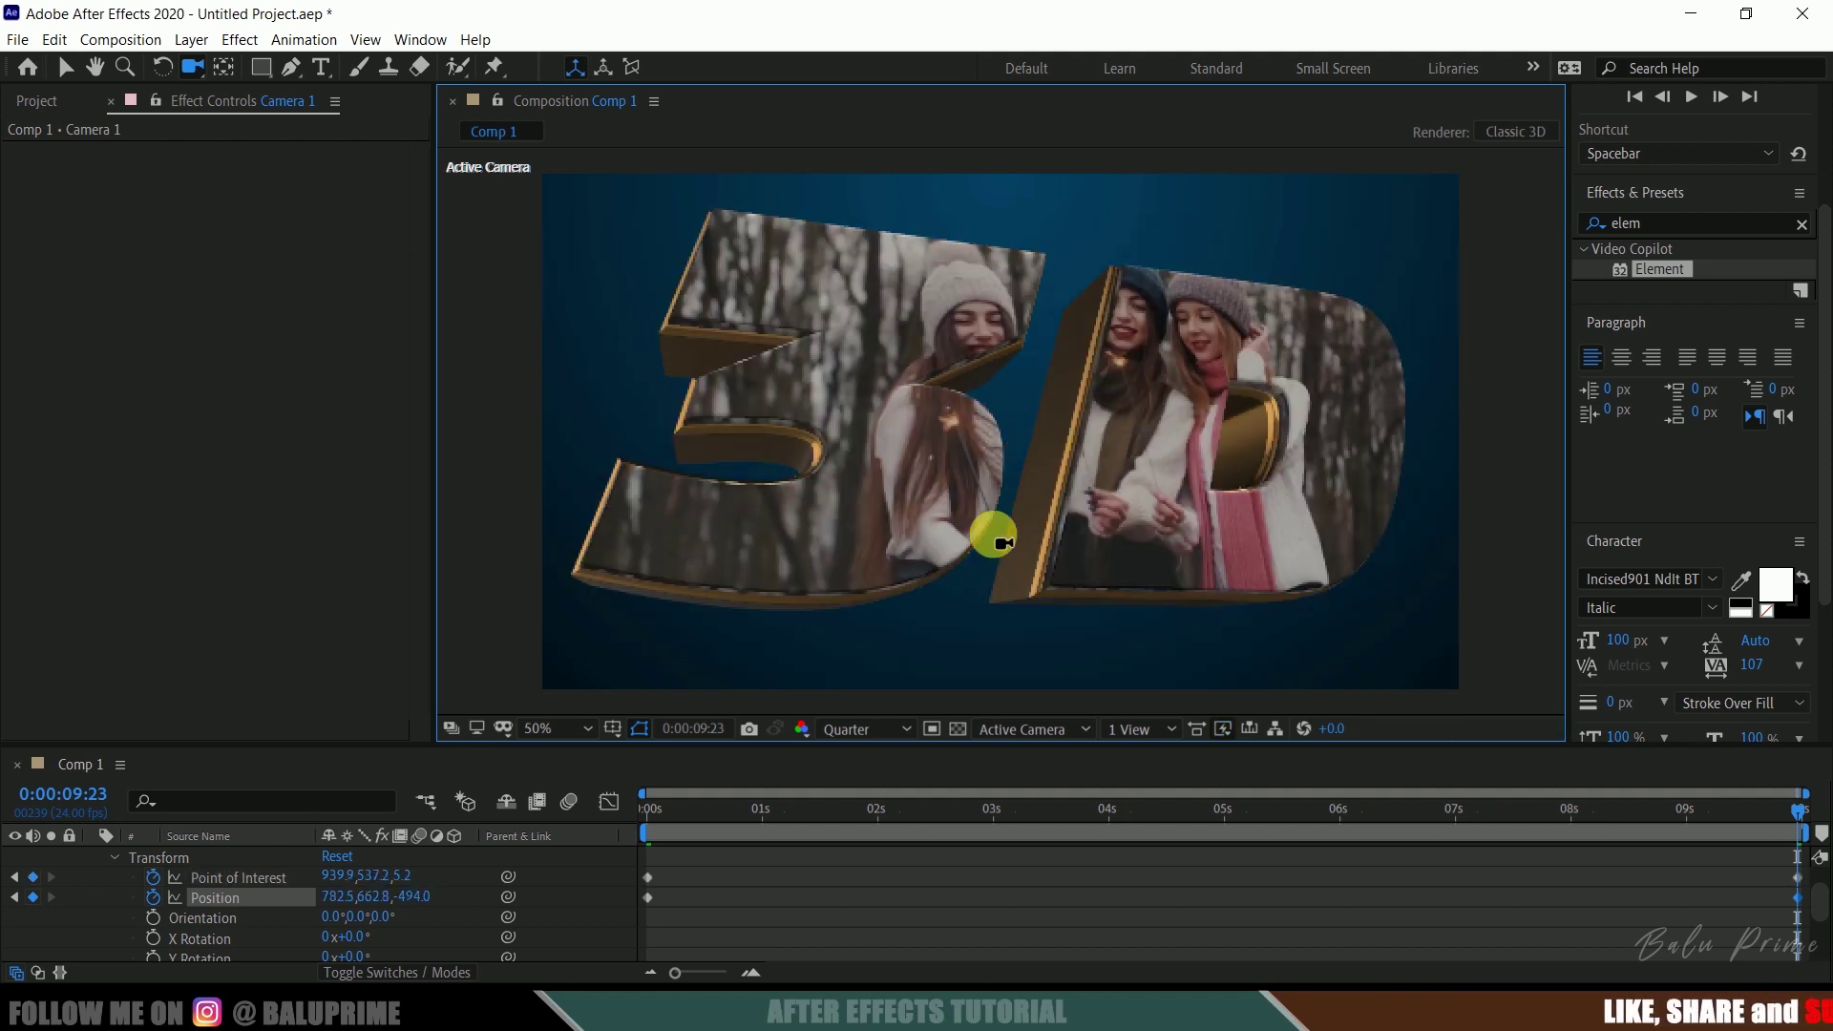
- Preview Comp 1 to watch the camera move around the video-textured text
{"action": "key", "text": "space"}
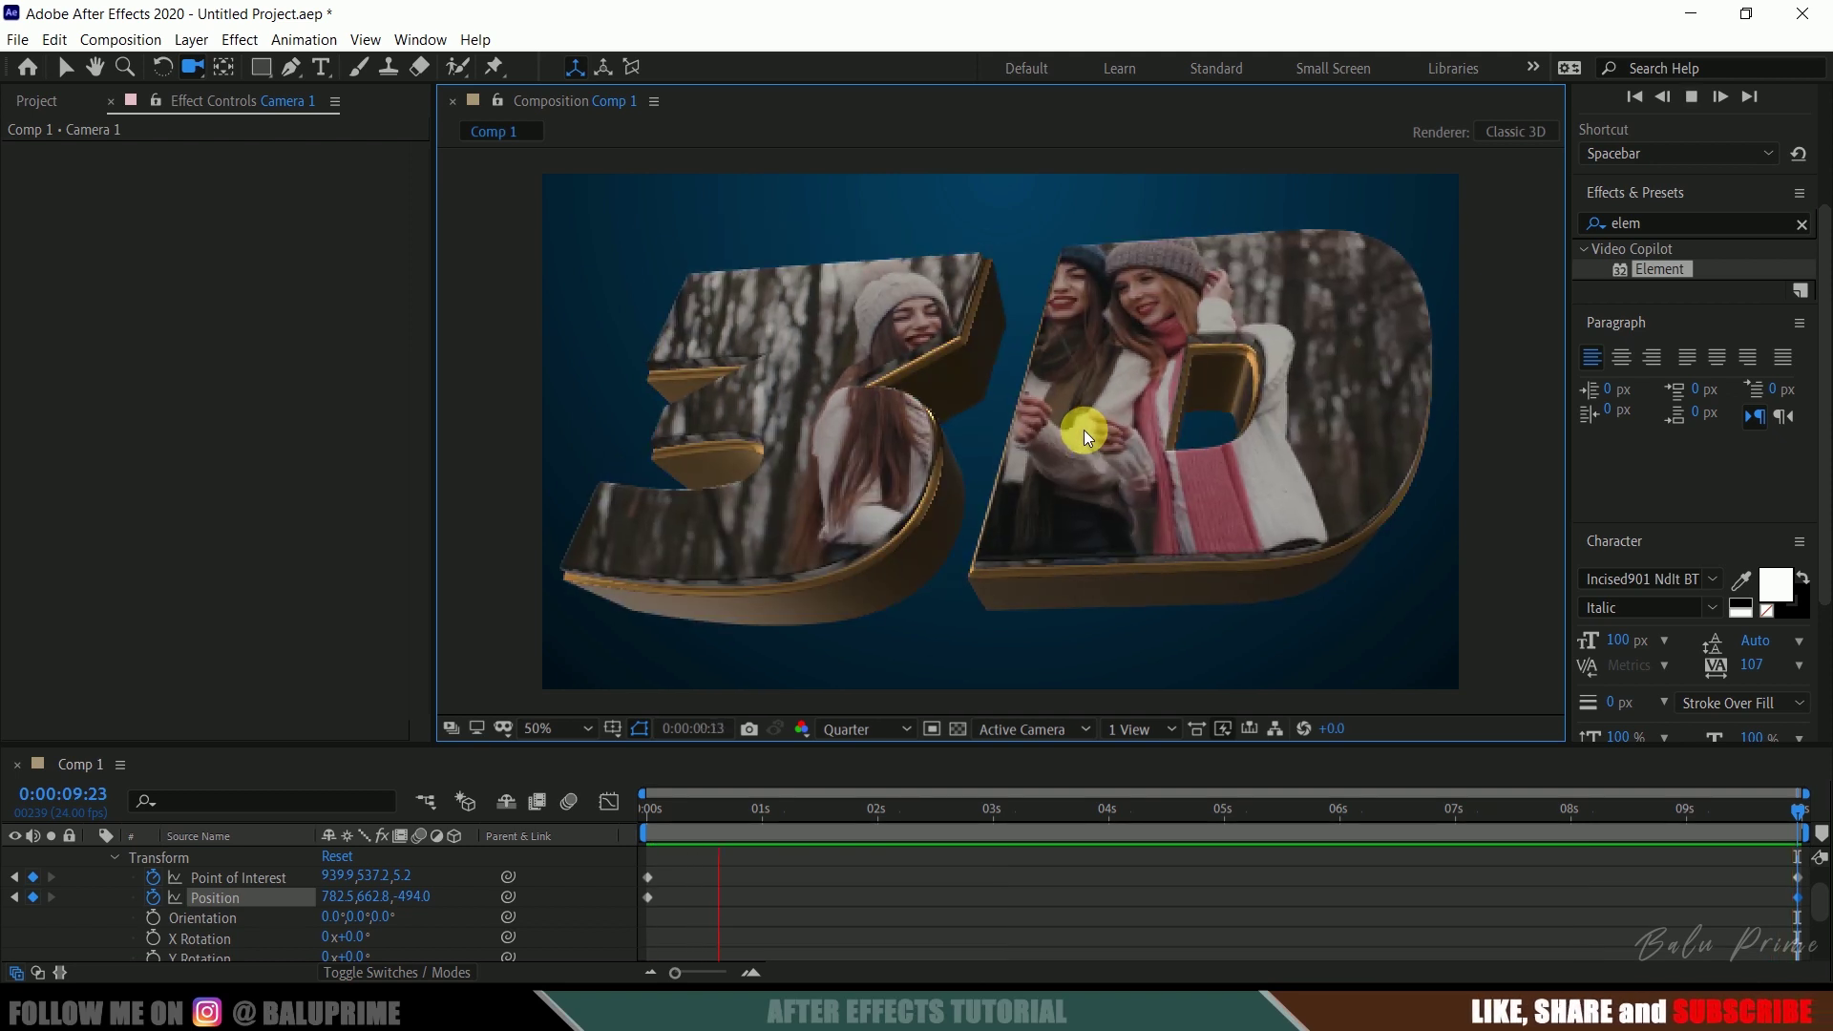